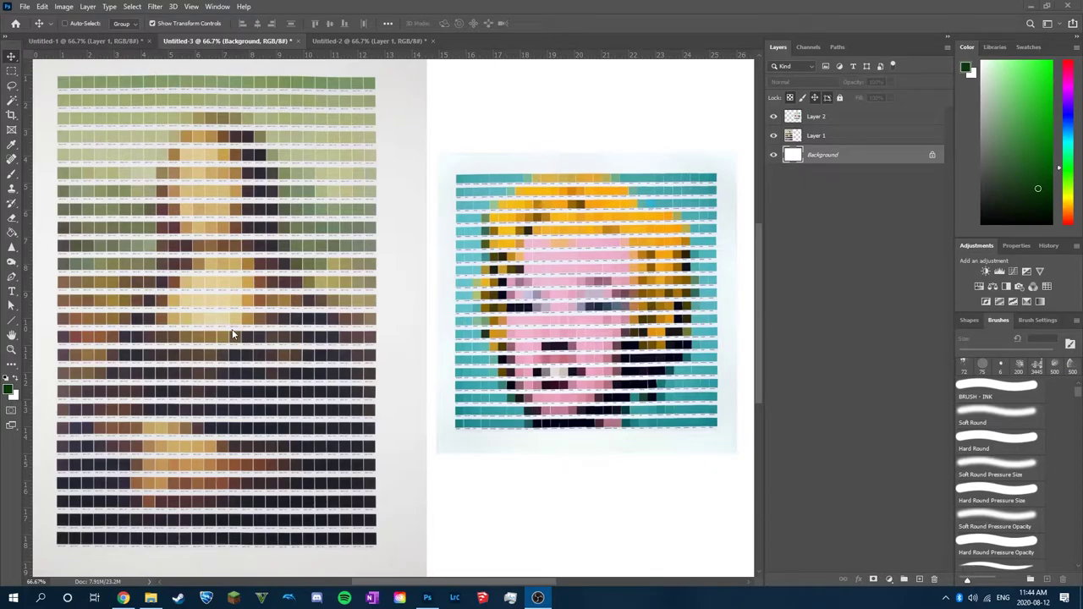
# Step: Compare the Untitled-3 swatch portrait references with the Untitled-1 cartoon, ending on Untitled-1
pyautogui.click(85, 41)
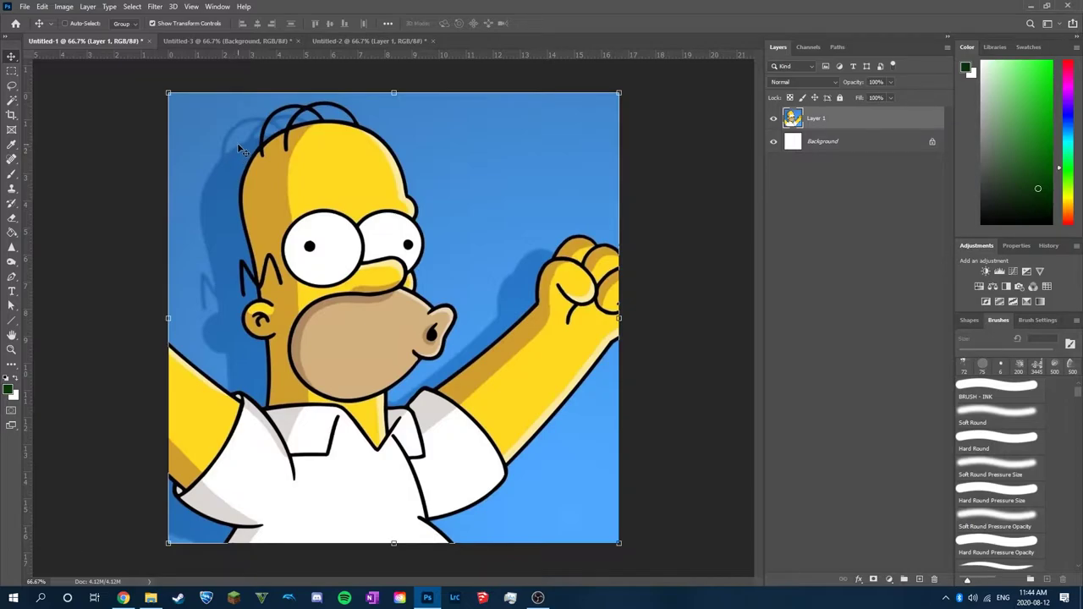
pyautogui.click(225, 42)
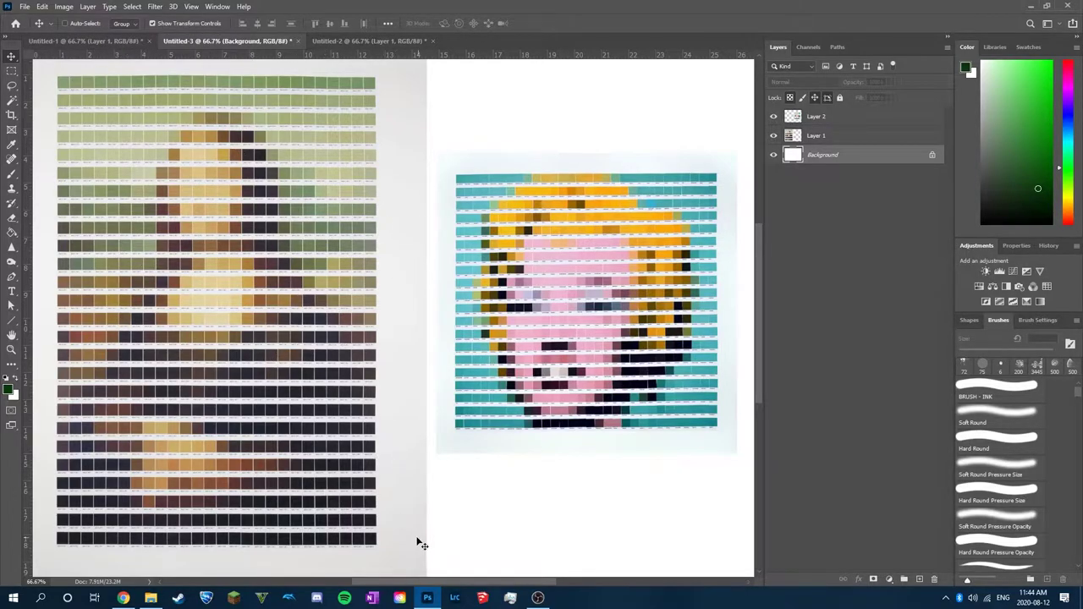
pyautogui.click(85, 41)
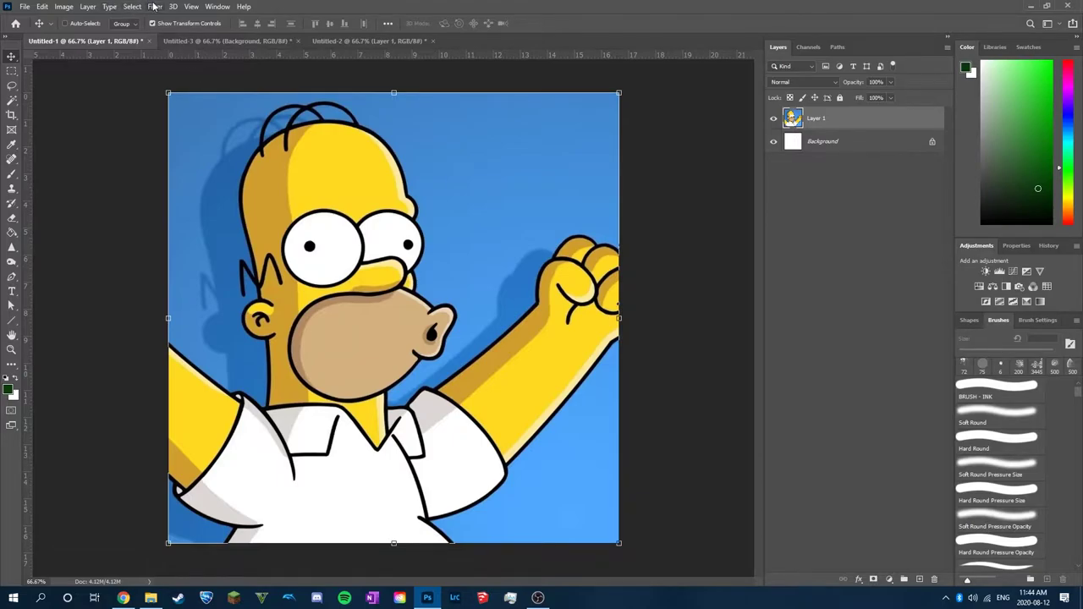
pyautogui.click(132, 6)
pyautogui.moveTo(156, 8)
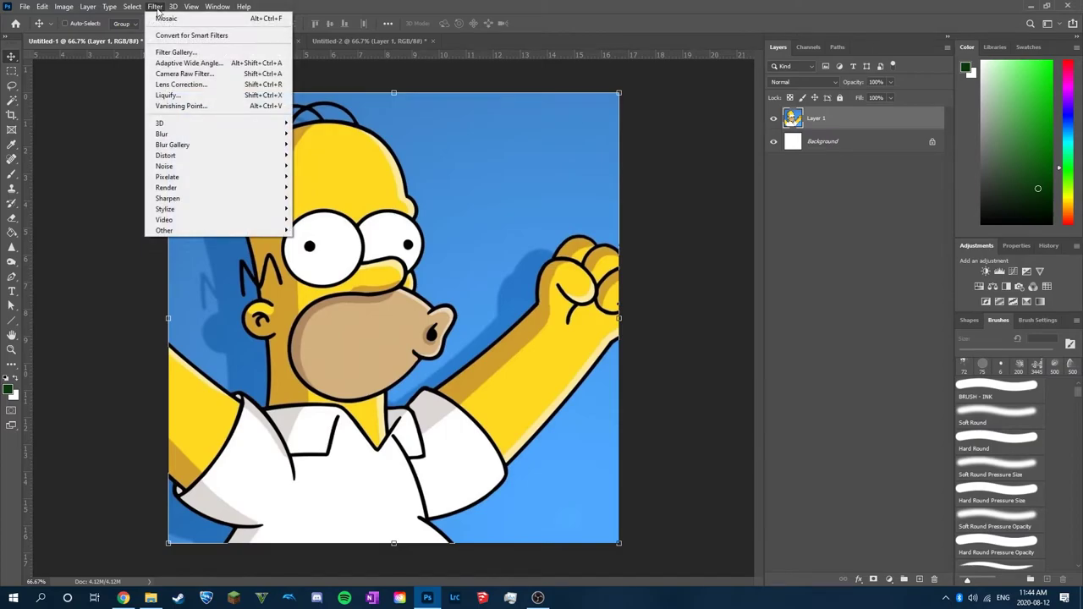
pyautogui.moveTo(218, 180)
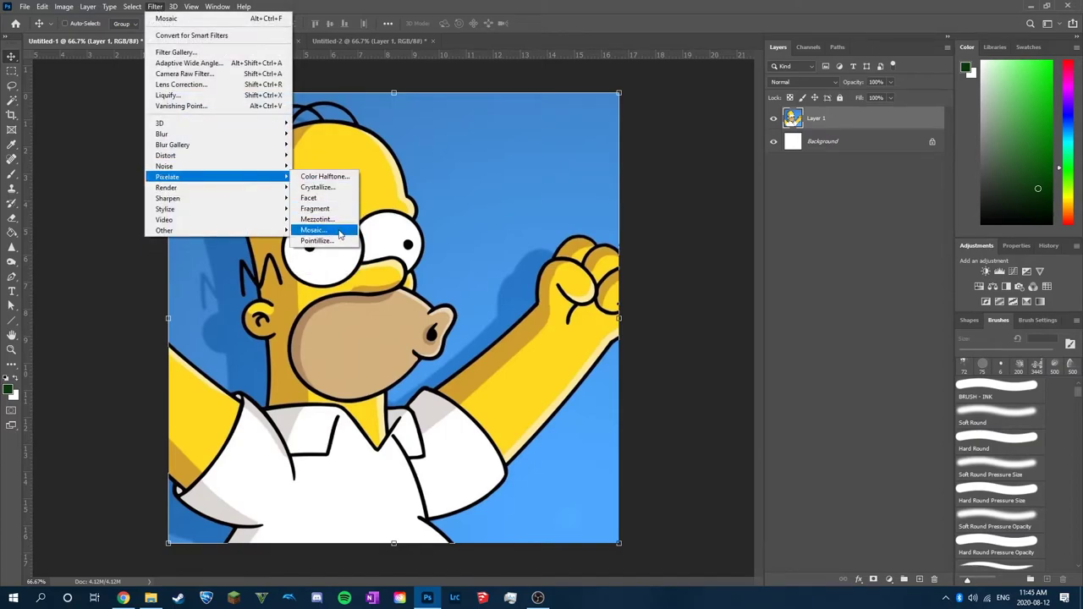
pyautogui.click(340, 234)
pyautogui.moveTo(682, 297); pyautogui.dragTo(658, 300)
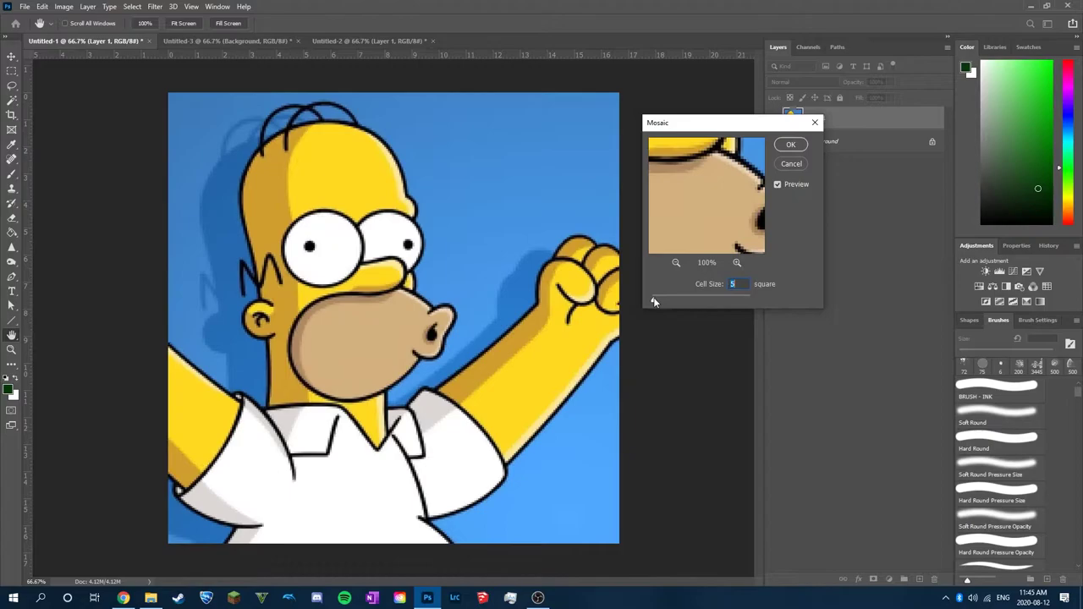
pyautogui.moveTo(654, 300); pyautogui.dragTo(663, 300)
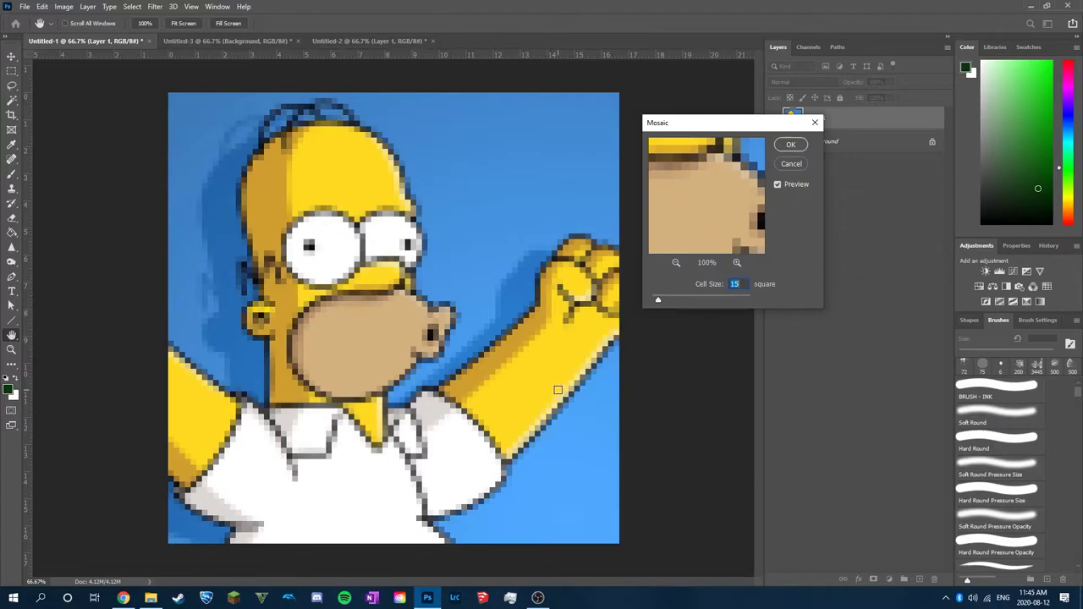
pyautogui.moveTo(656, 304); pyautogui.dragTo(654, 301)
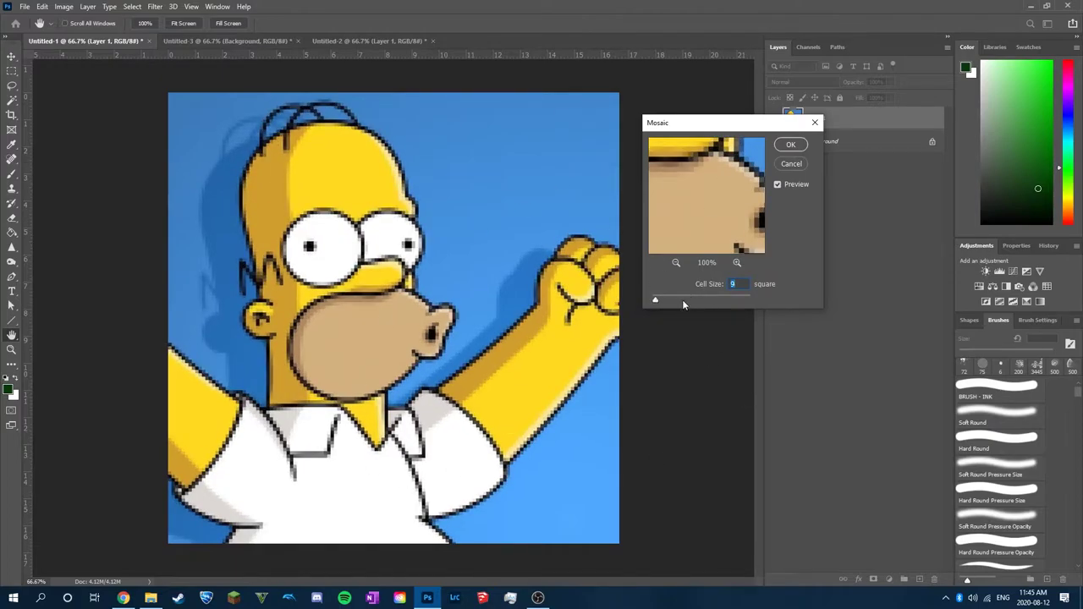
pyautogui.click(684, 301)
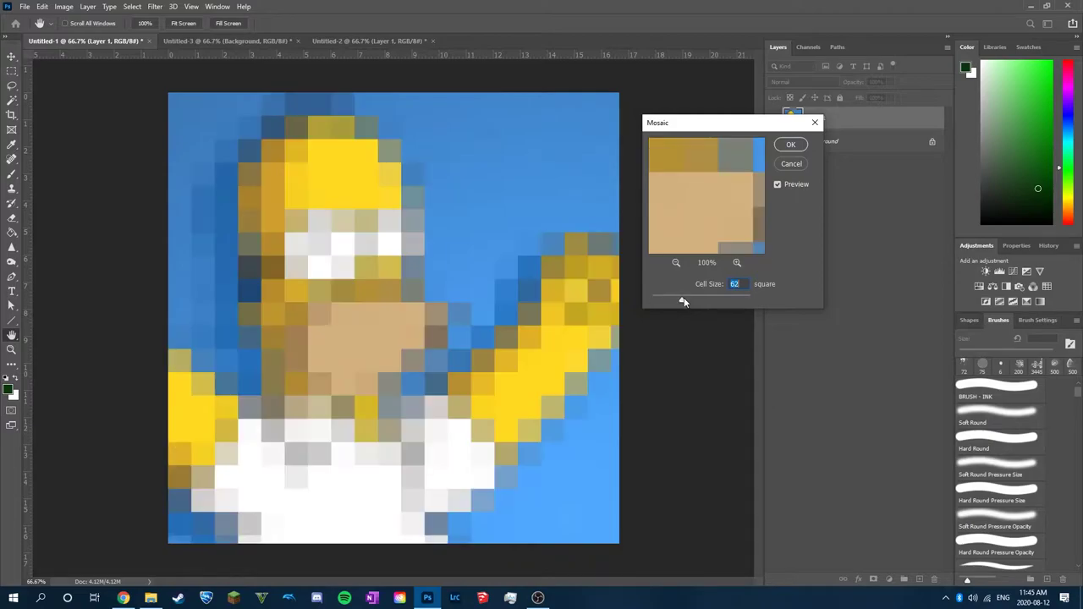
pyautogui.moveTo(687, 299); pyautogui.dragTo(718, 300)
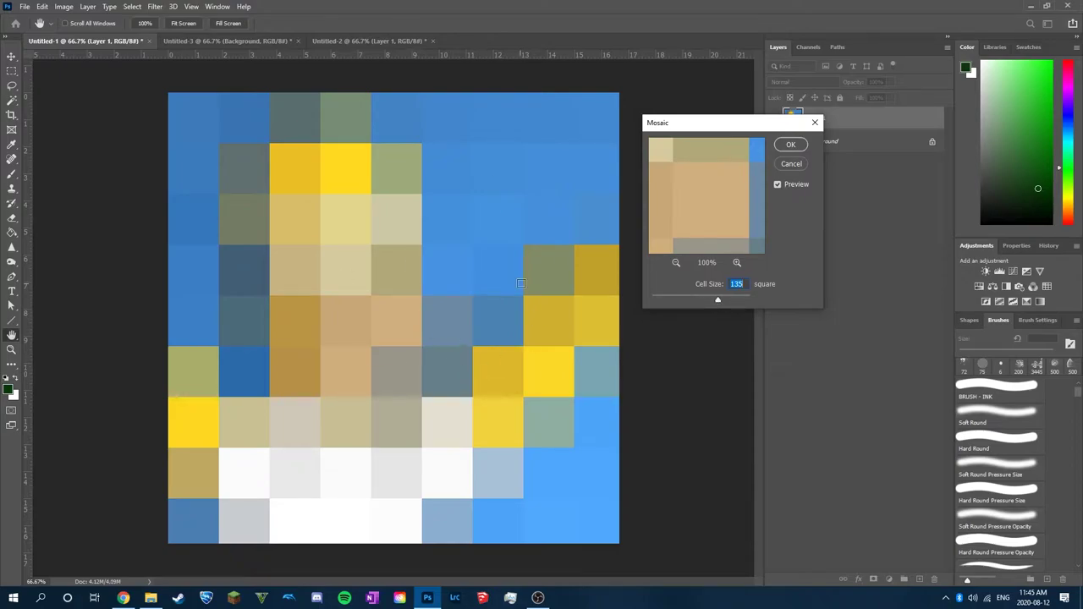
pyautogui.moveTo(678, 299); pyautogui.dragTo(672, 302)
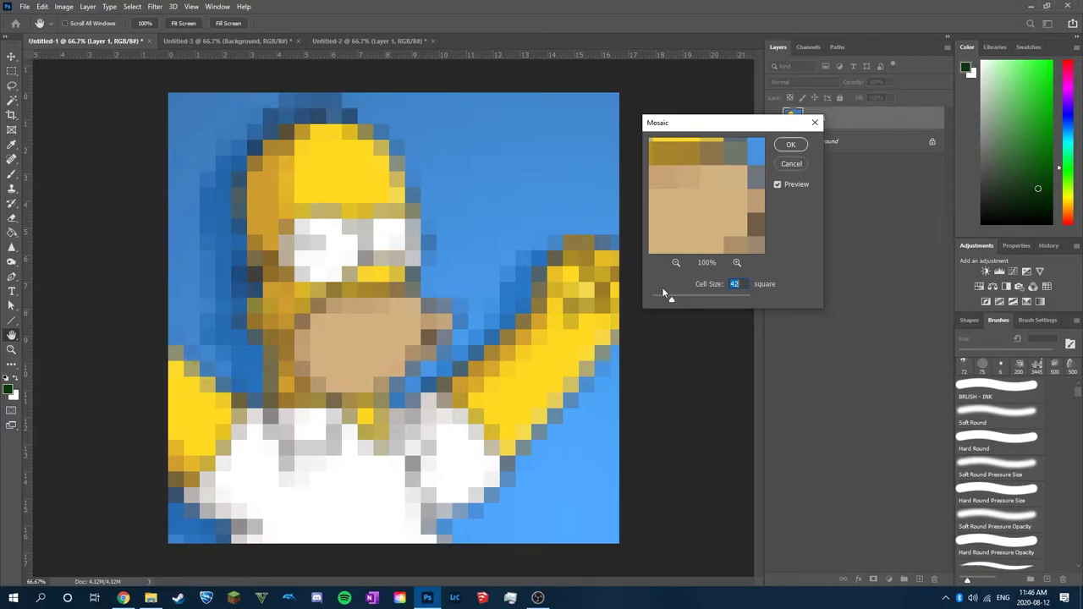
pyautogui.moveTo(671, 300); pyautogui.dragTo(674, 302)
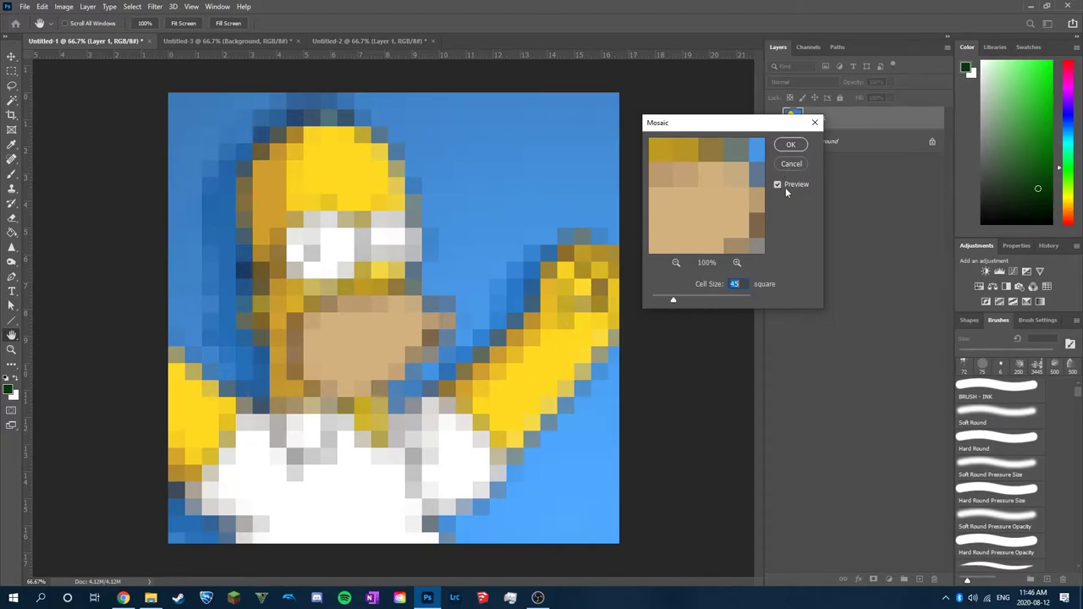
pyautogui.click(787, 164)
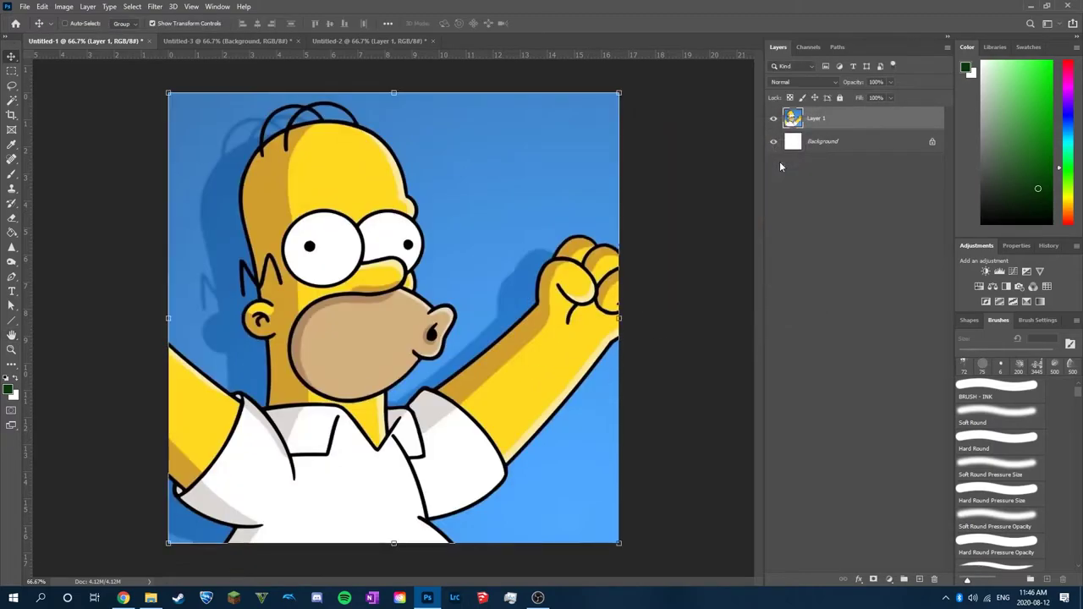
# Step: In Untitled-2, undo the old pixelation and apply a Mosaic filter with cell size 84
pyautogui.click(347, 42)
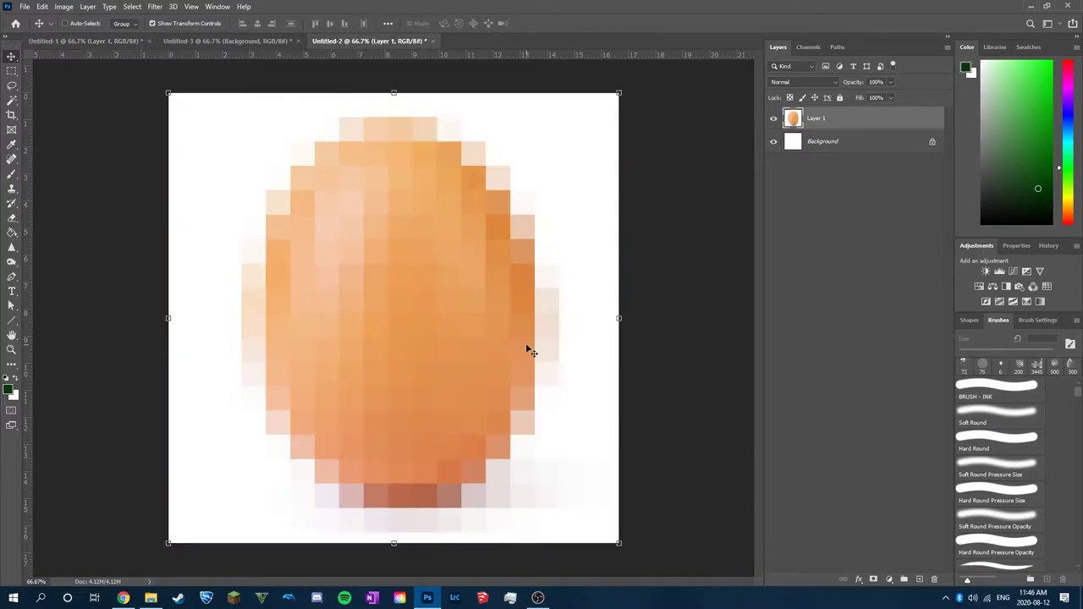
pyautogui.hotkey('ctrl', 'z')
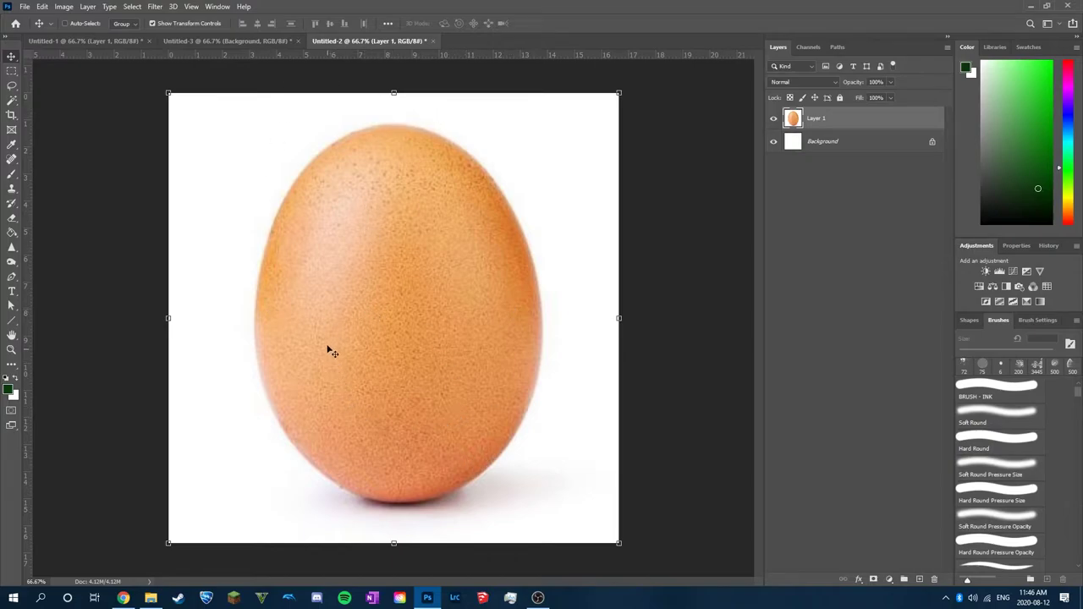
pyautogui.click(158, 7)
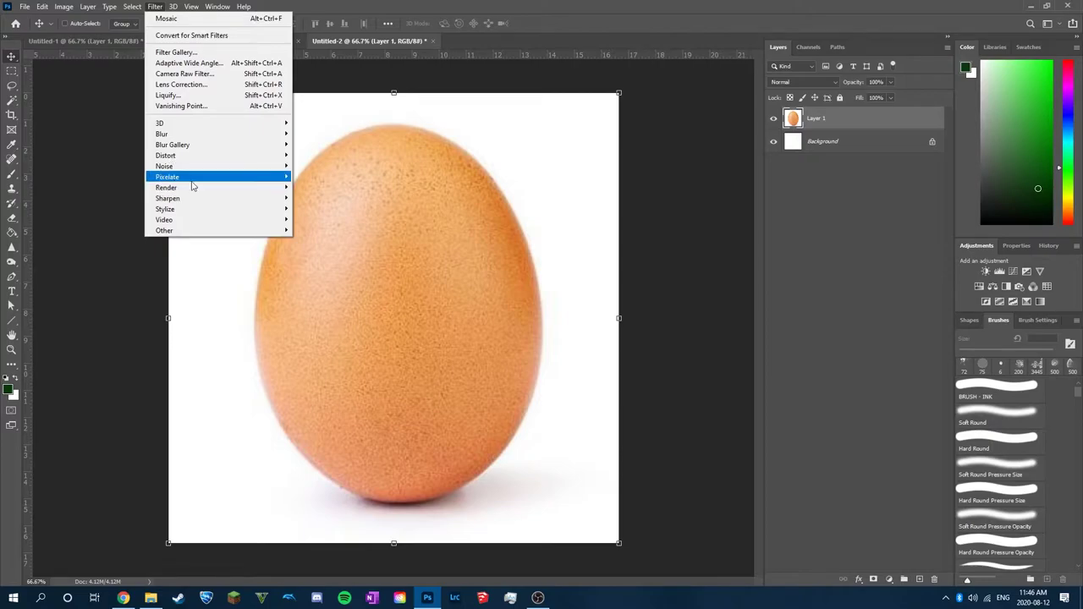
pyautogui.moveTo(194, 179)
pyautogui.click(313, 230)
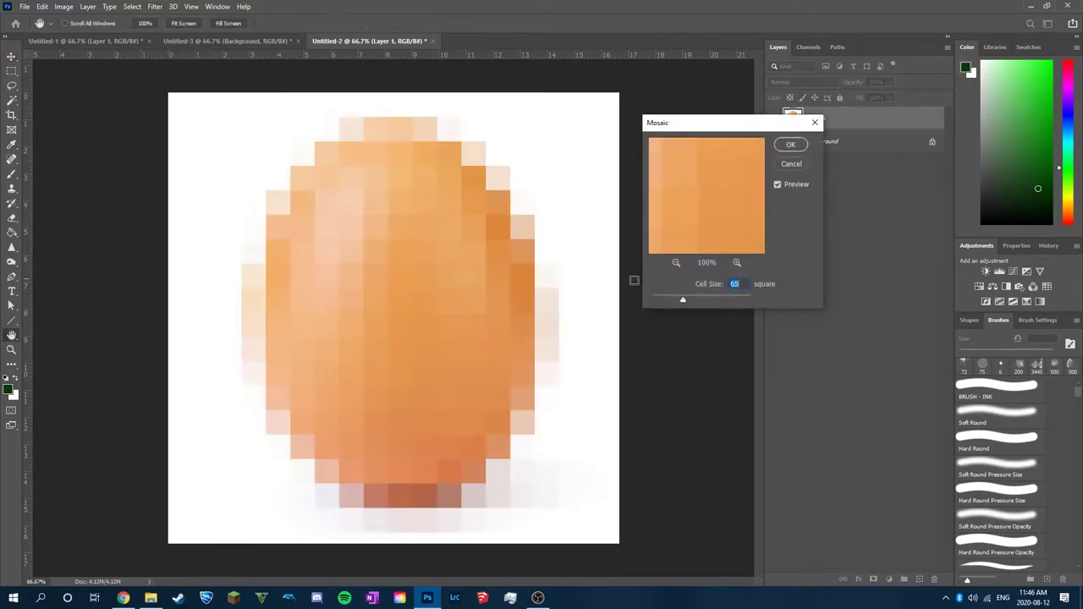
pyautogui.moveTo(685, 302); pyautogui.dragTo(727, 299)
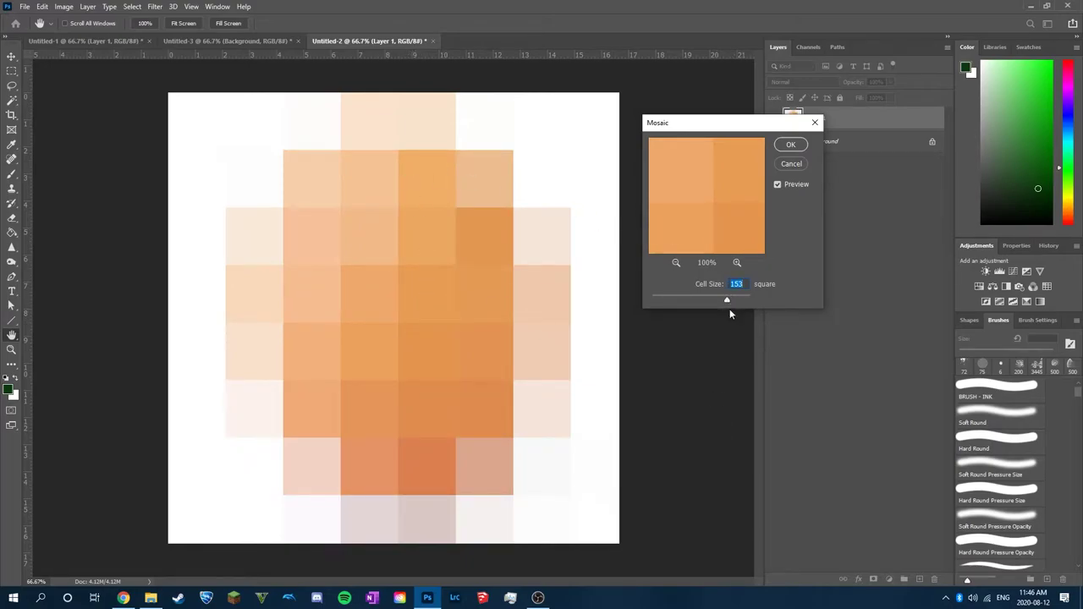
pyautogui.click(649, 299)
pyautogui.moveTo(649, 299); pyautogui.dragTo(682, 302)
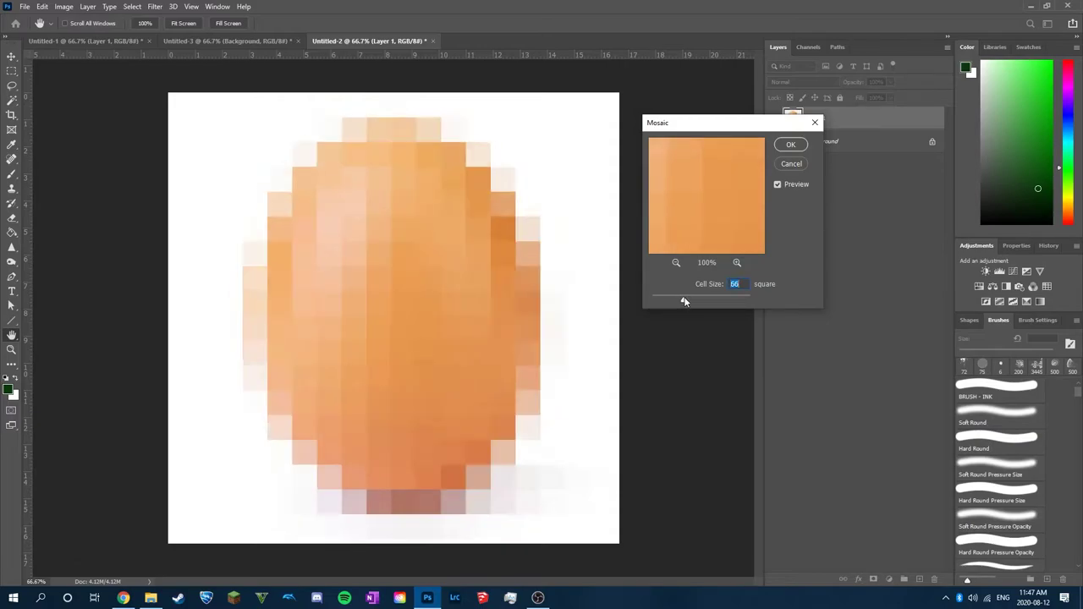
pyautogui.moveTo(686, 302); pyautogui.dragTo(692, 302)
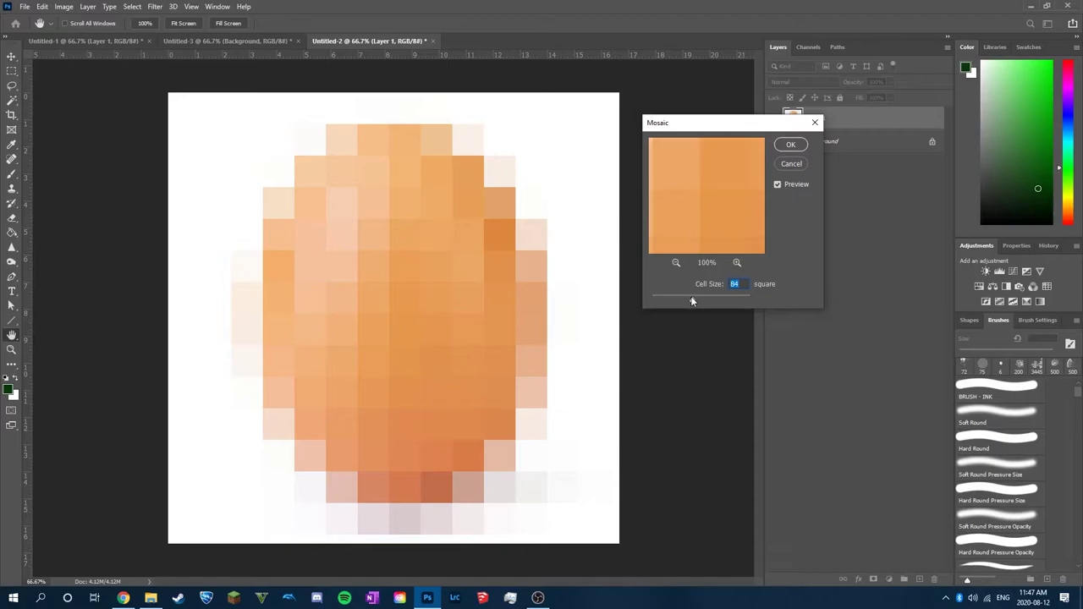
pyautogui.click(791, 145)
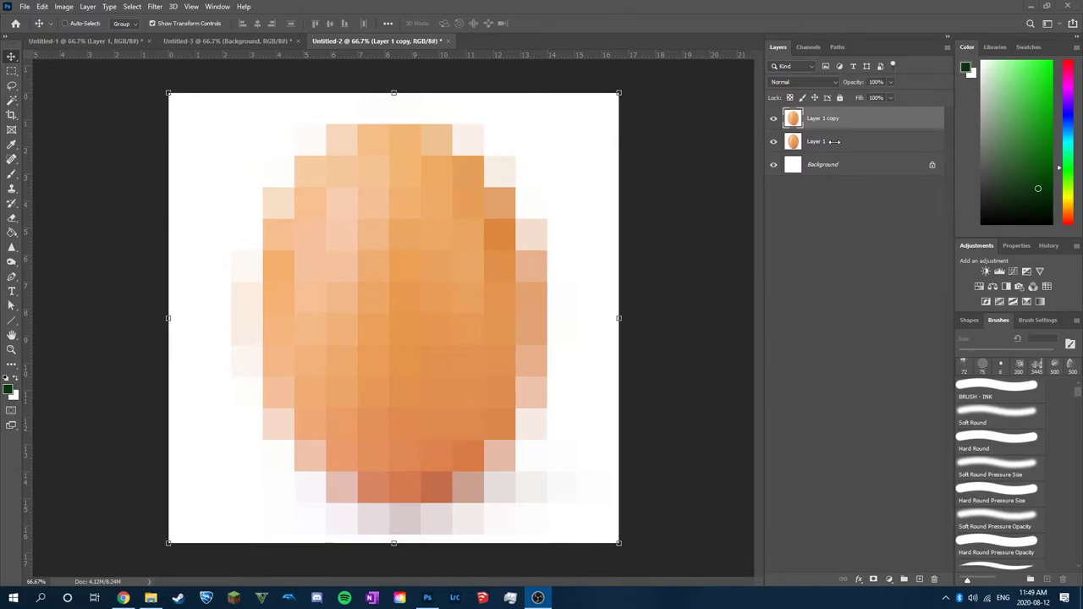
# Step: On a new layer, draw two horizontal lines spanning the canvas across the egg's top
pyautogui.click(773, 119)
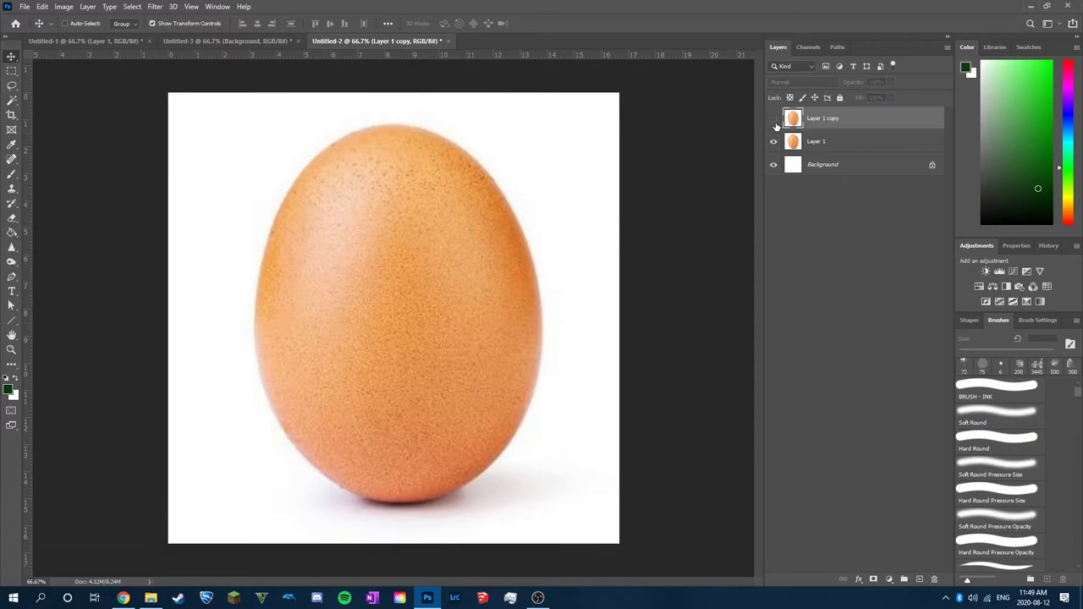
pyautogui.click(773, 119)
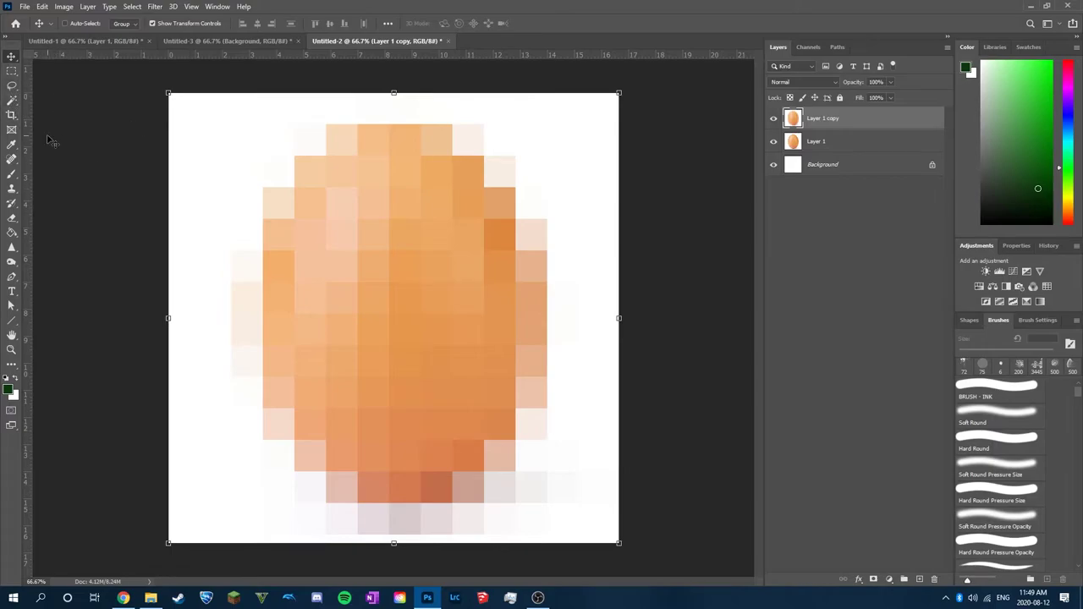
pyautogui.click(920, 578)
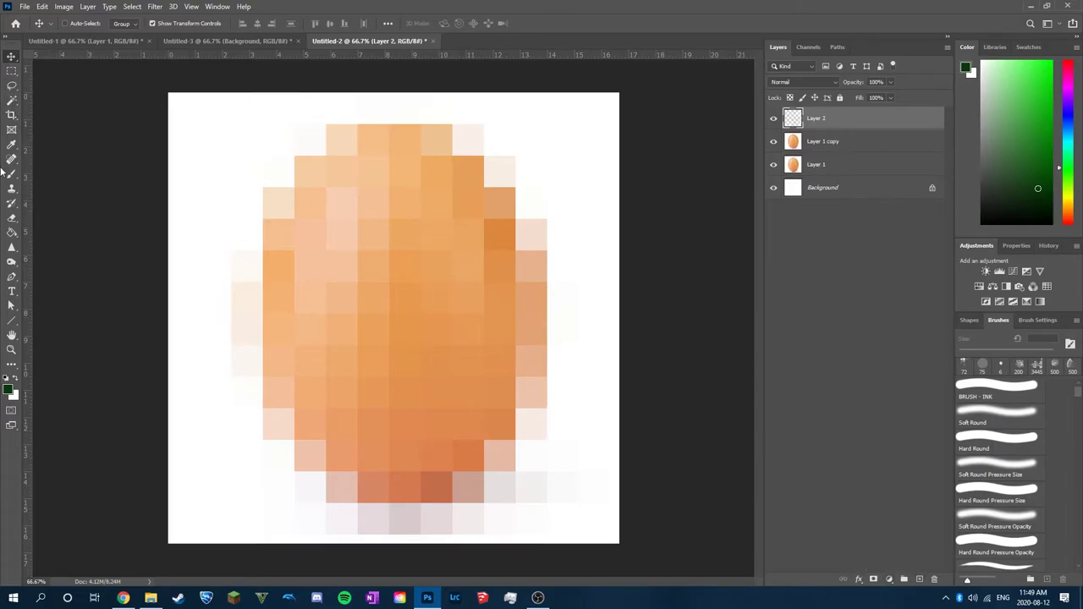
pyautogui.click(12, 320)
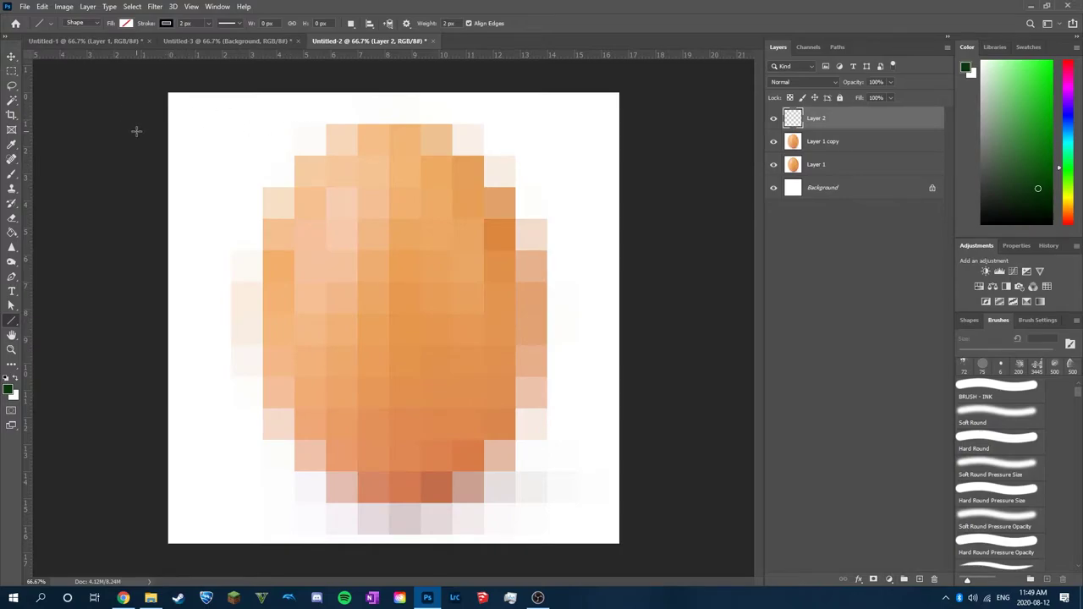
pyautogui.moveTo(157, 120); pyautogui.dragTo(652, 154)
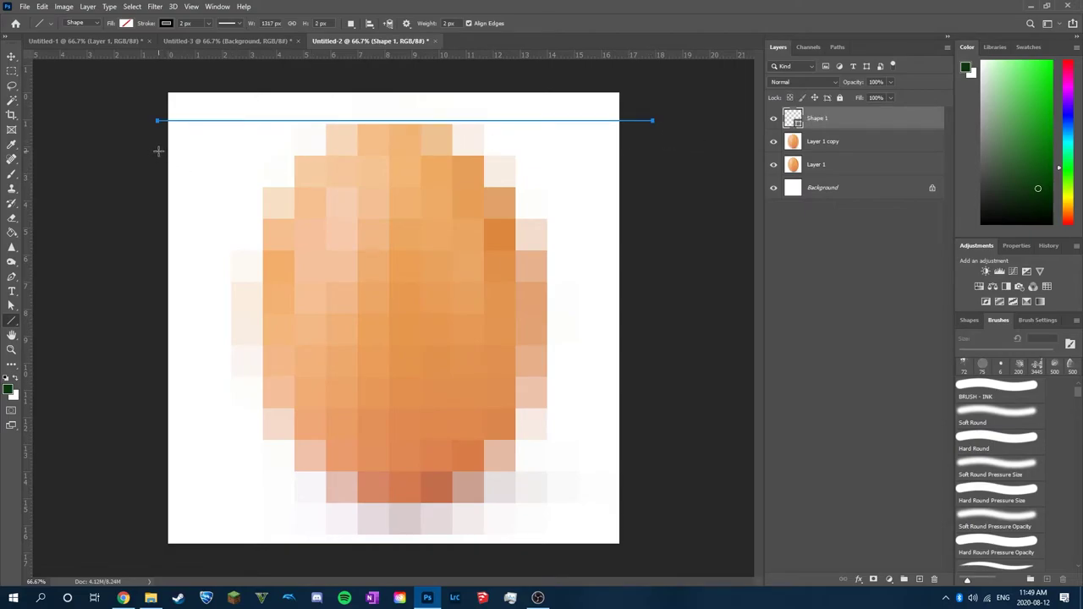
pyautogui.moveTo(158, 151); pyautogui.dragTo(684, 192)
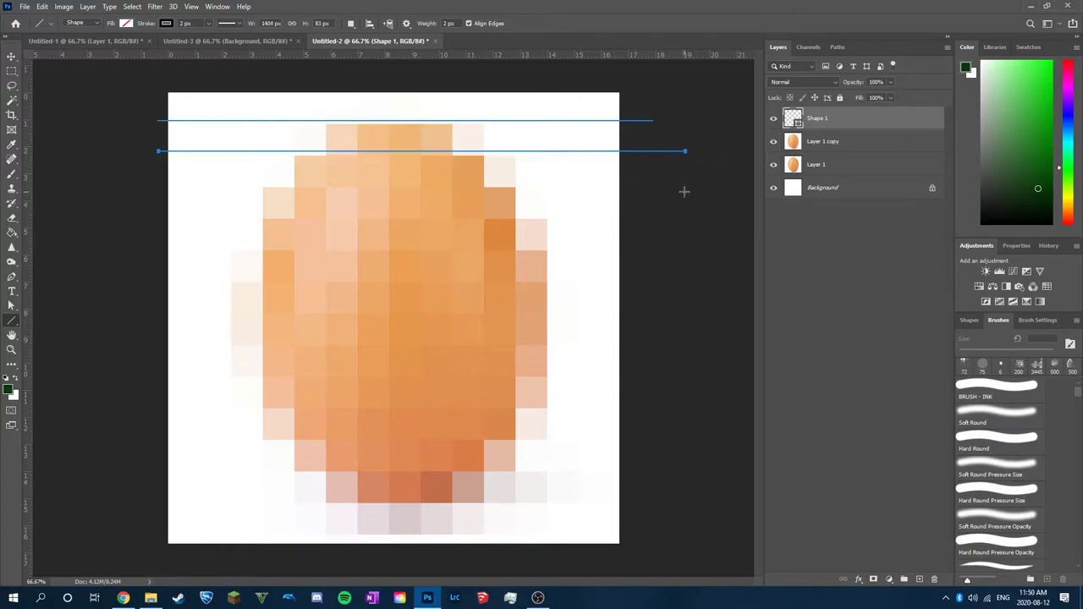
# Step: Nudge the line pair down to frame the top row of squares, then deselect
pyautogui.press('v')
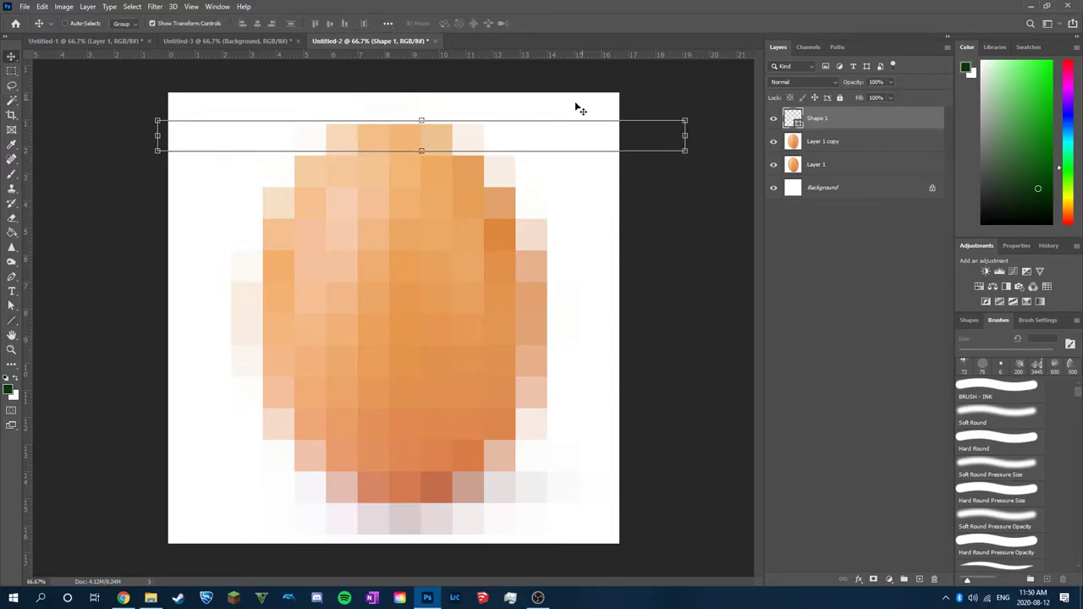
pyautogui.press('Down')
pyautogui.press('Down')
pyautogui.press('Down')
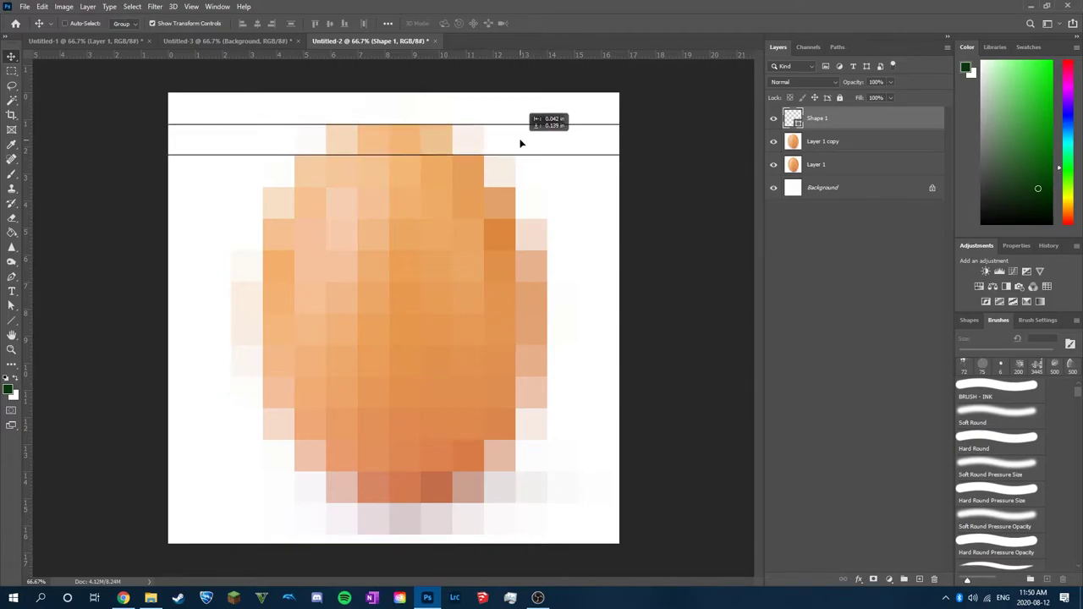
pyautogui.click(854, 253)
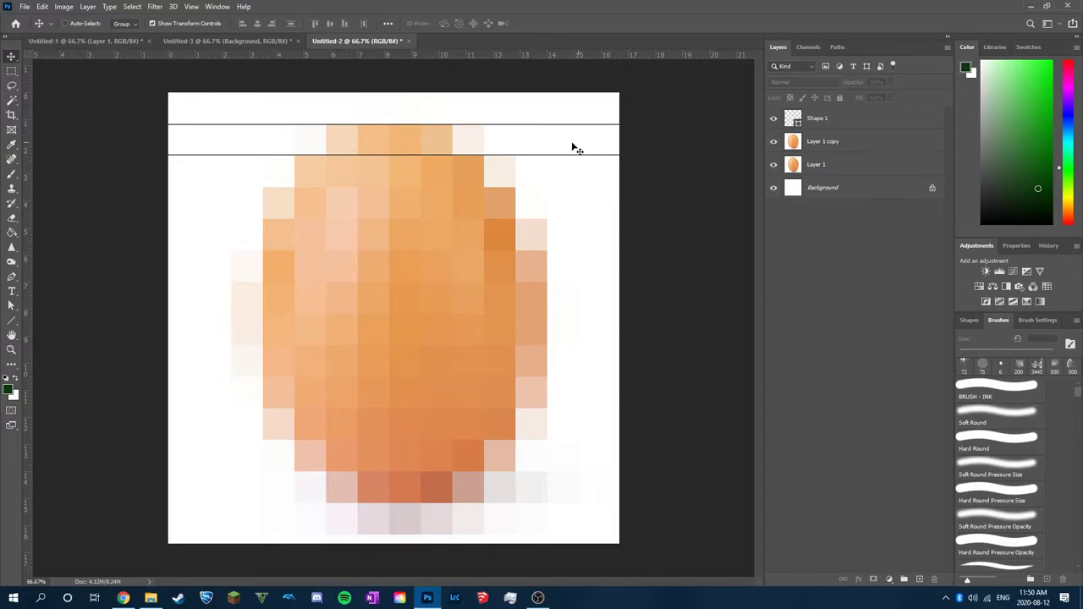
# Step: Alt-drag copies of the Shape 1 line pair down, one row of egg squares at a time
pyautogui.click(830, 121)
pyautogui.moveTo(542, 155); pyautogui.dragTo(501, 179)
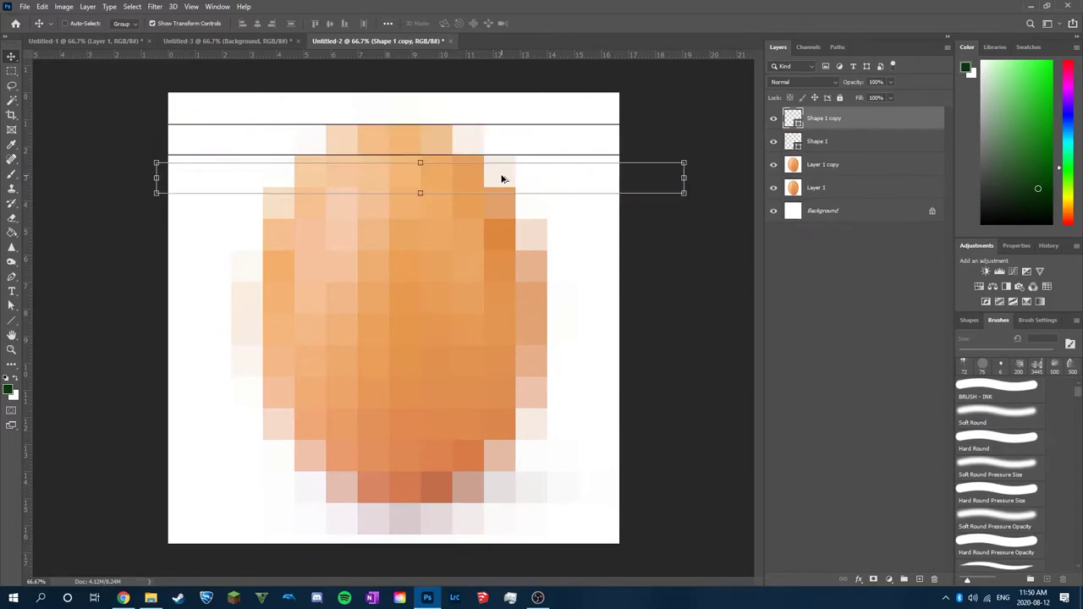
pyautogui.click(821, 243)
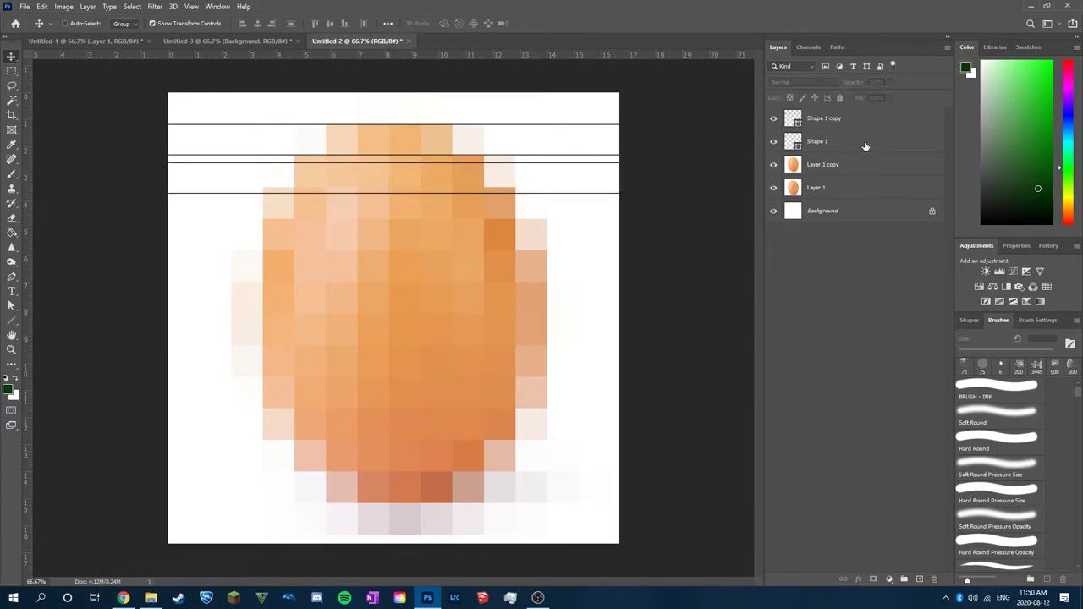
pyautogui.click(826, 142)
pyautogui.click(823, 119)
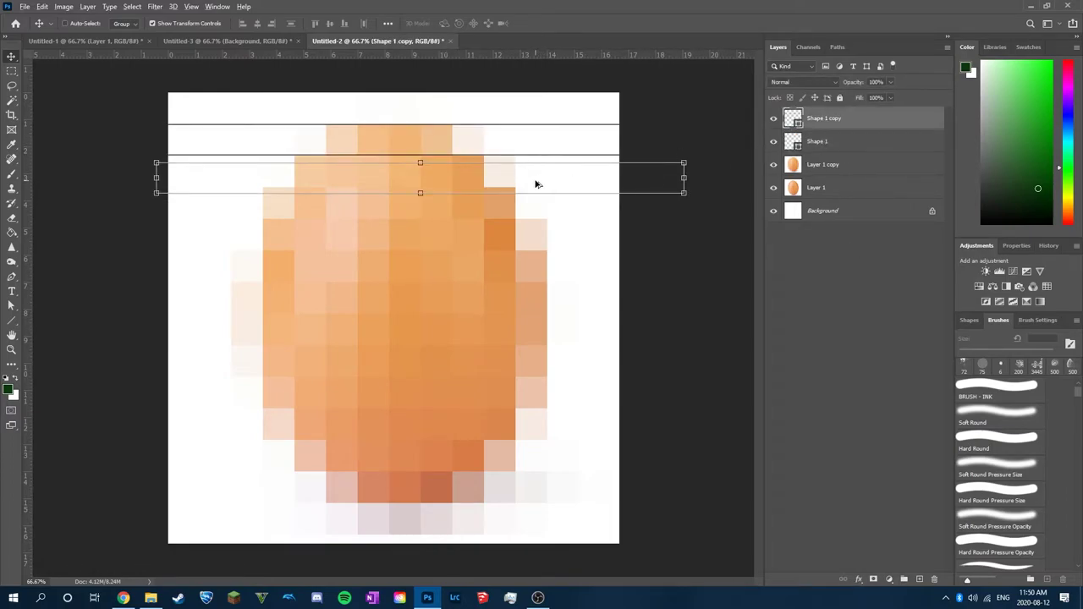
pyautogui.moveTo(535, 183); pyautogui.dragTo(544, 220)
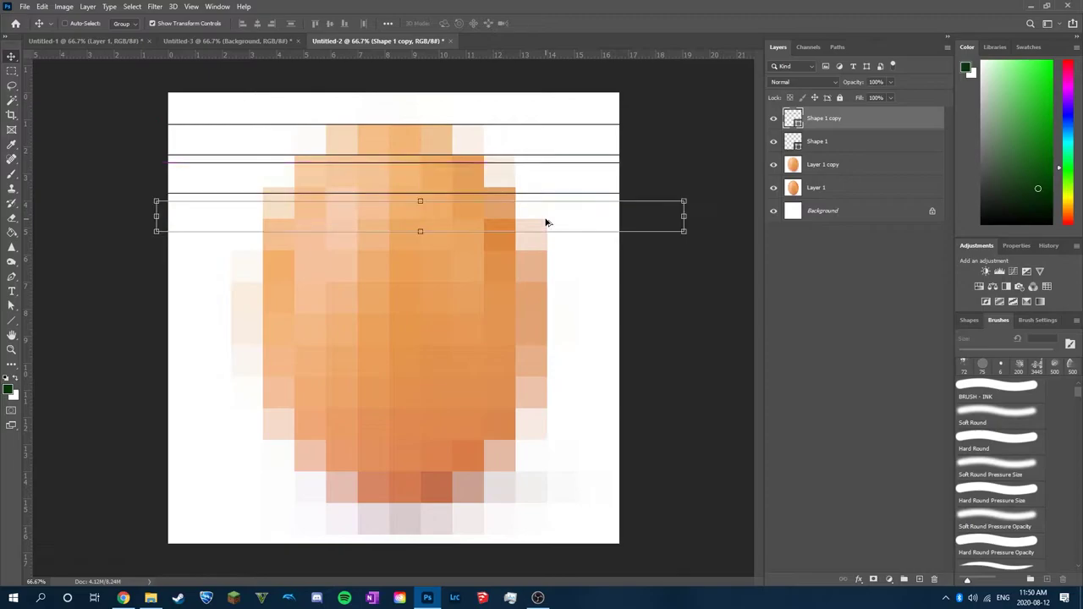
pyautogui.hotkey('ctrl', 'j')
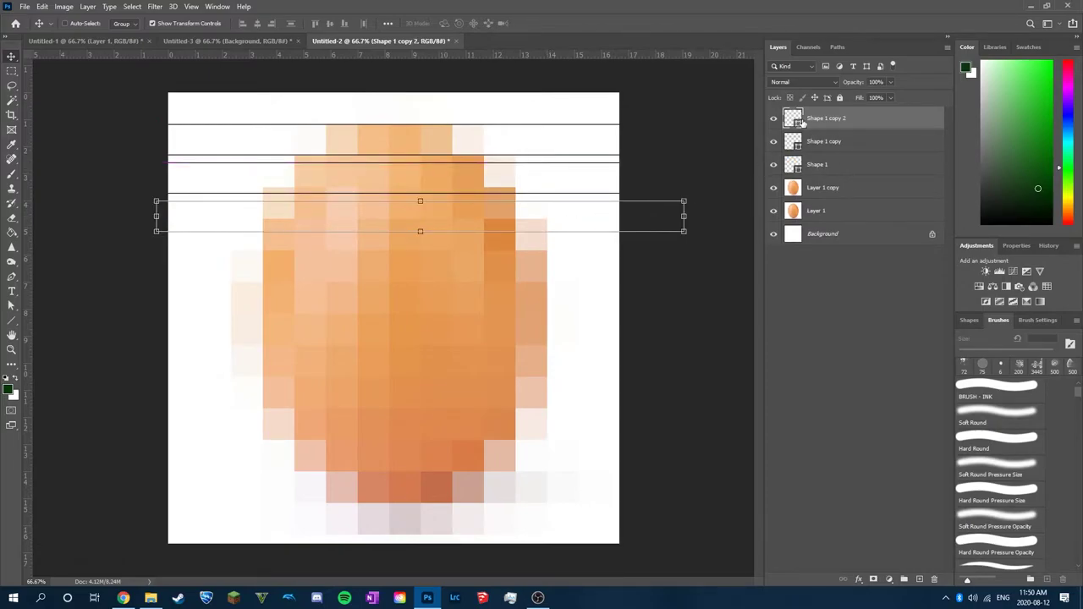
pyautogui.moveTo(543, 217); pyautogui.dragTo(532, 254)
pyautogui.hotkey('ctrl', 'j')
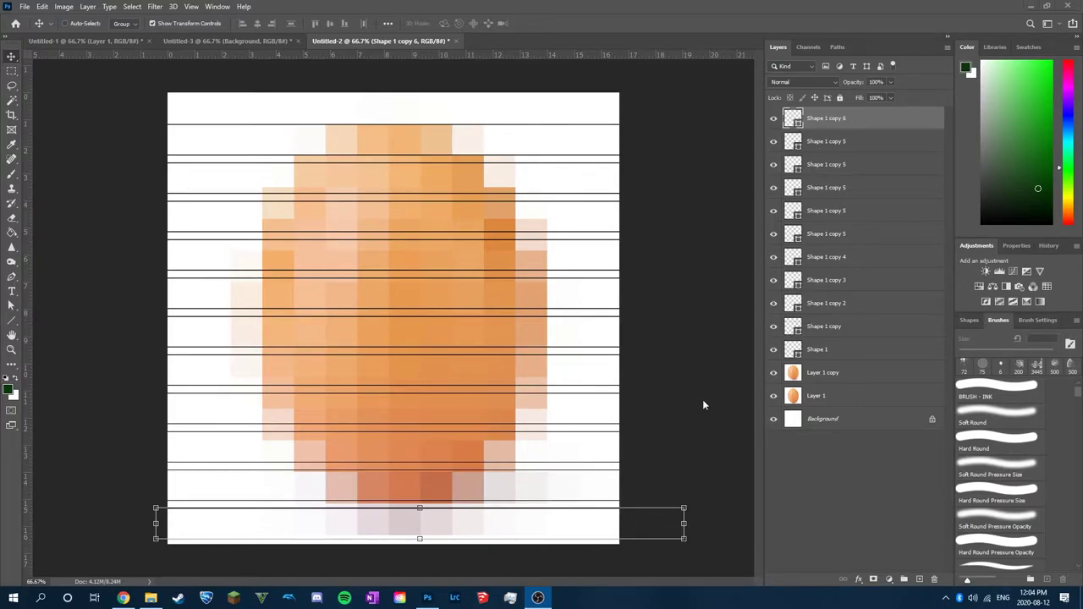
# Step: Duplicate the bottom horizontal line pair layer as a spare copy
pyautogui.click(787, 121)
pyautogui.keyDown('ctrl'); pyautogui.click(786, 121); pyautogui.keyUp('ctrl')
pyautogui.click(808, 118)
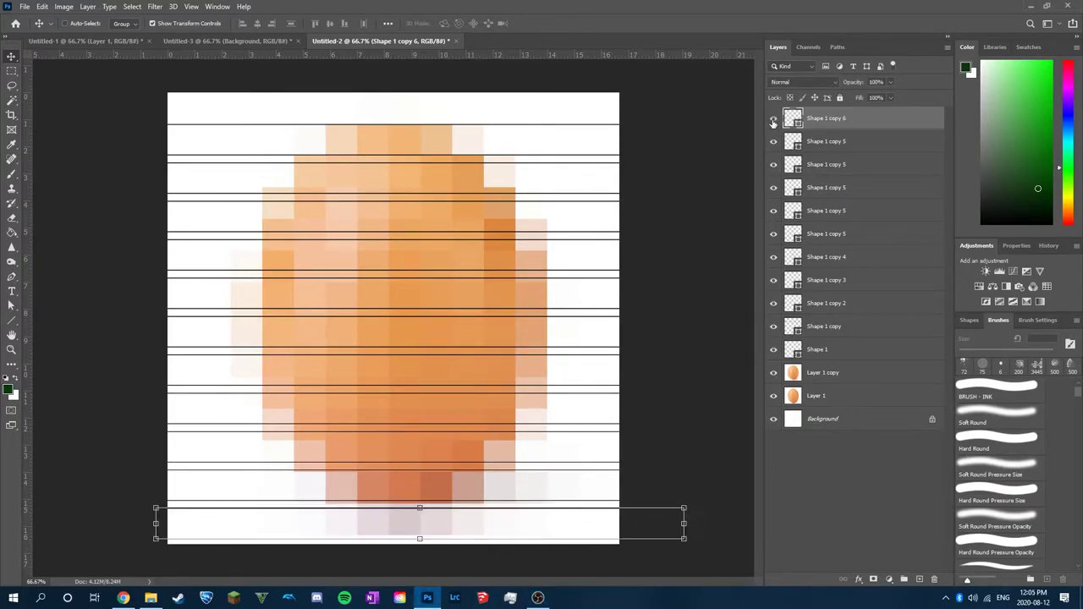
pyautogui.keyDown('shift'); pyautogui.click(844, 143); pyautogui.keyUp('shift')
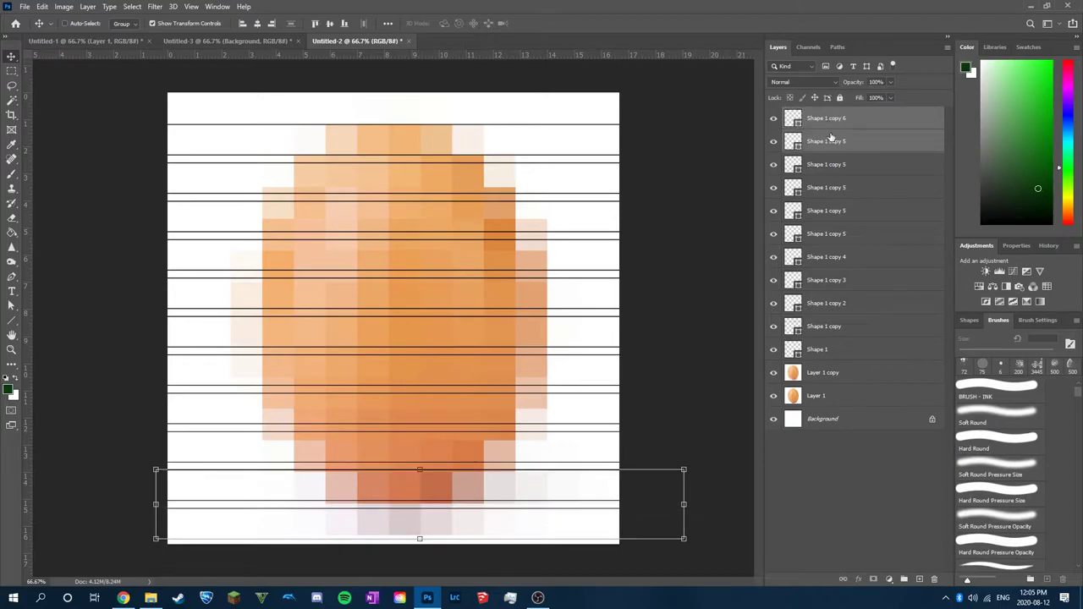
pyautogui.click(845, 122)
pyautogui.rightClick(845, 119)
pyautogui.click(890, 166)
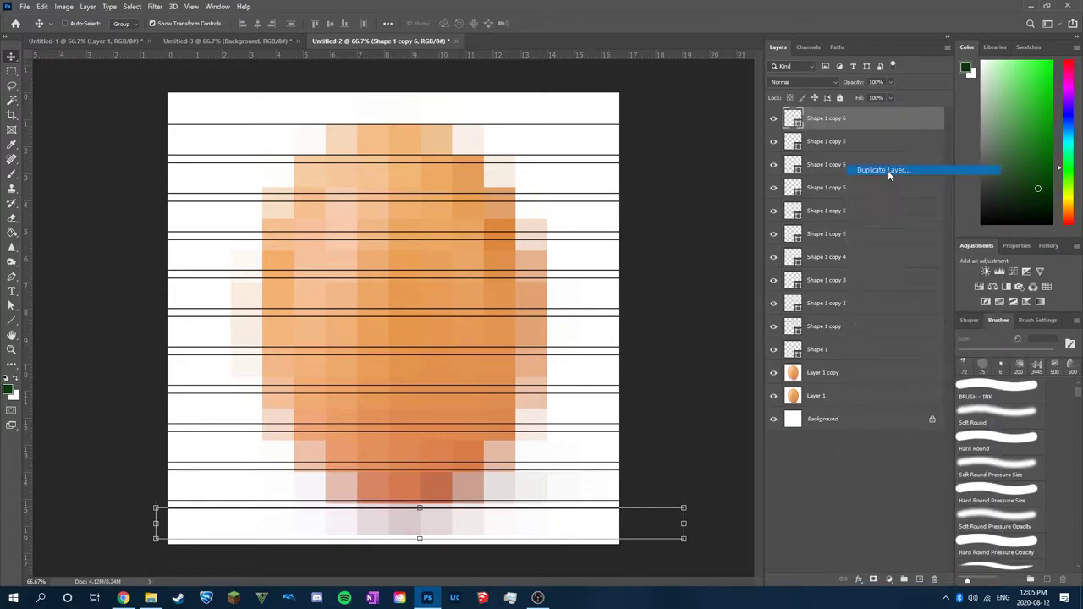
pyautogui.click(637, 183)
# Step: Combine all the horizontal line layers into one smart object
pyautogui.click(848, 144)
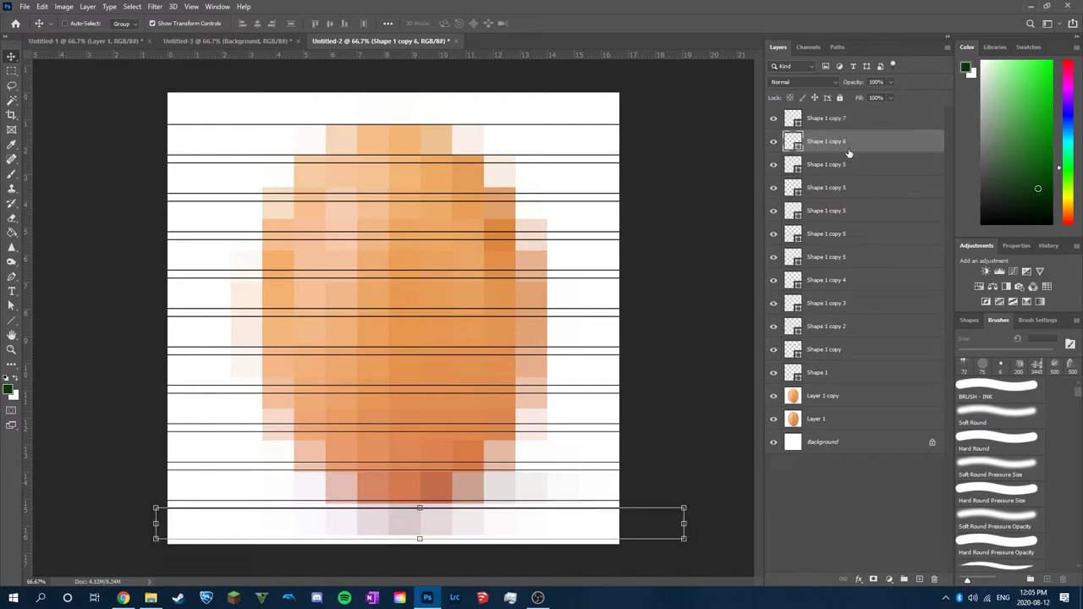
pyautogui.keyDown('shift'); pyautogui.click(851, 371); pyautogui.keyUp('shift')
pyautogui.rightClick(849, 374)
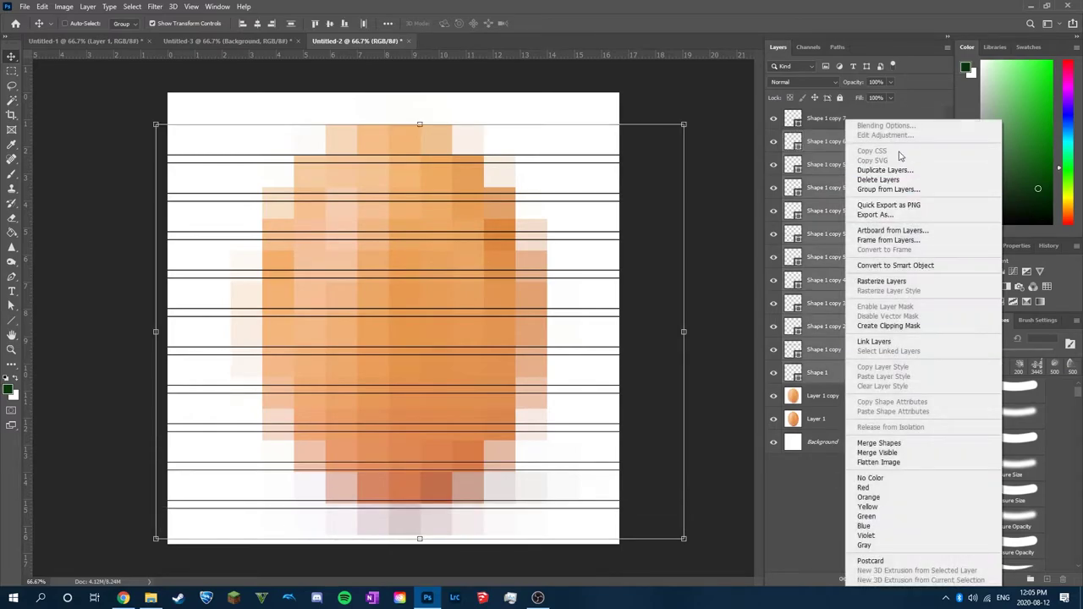
pyautogui.click(895, 264)
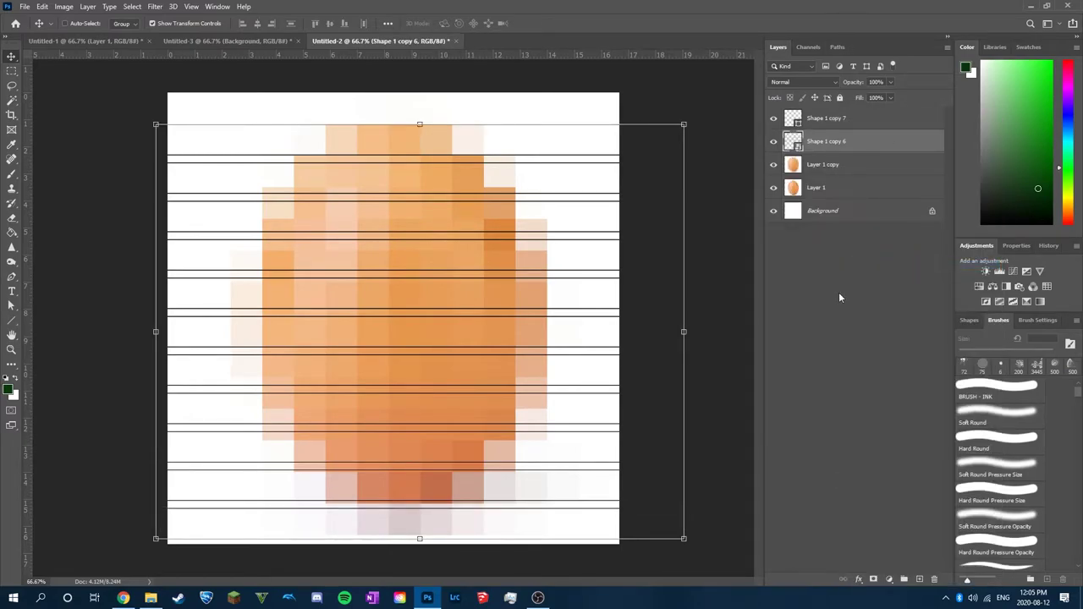
# Step: Rotate the spare line pair to vertical and place it near the canvas's left edge
pyautogui.click(832, 129)
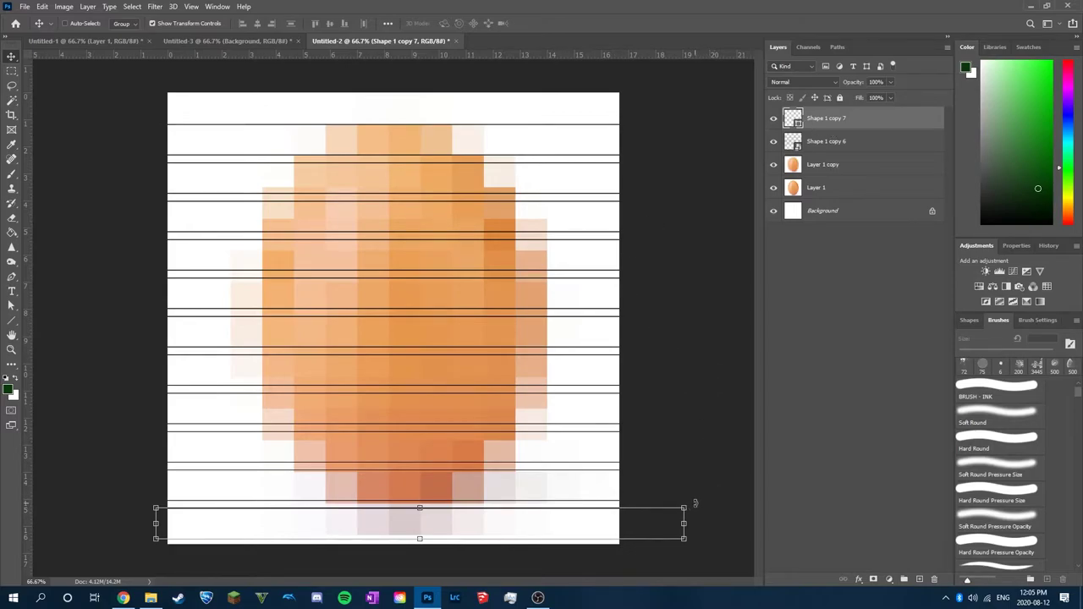
pyautogui.moveTo(695, 503); pyautogui.dragTo(423, 173)
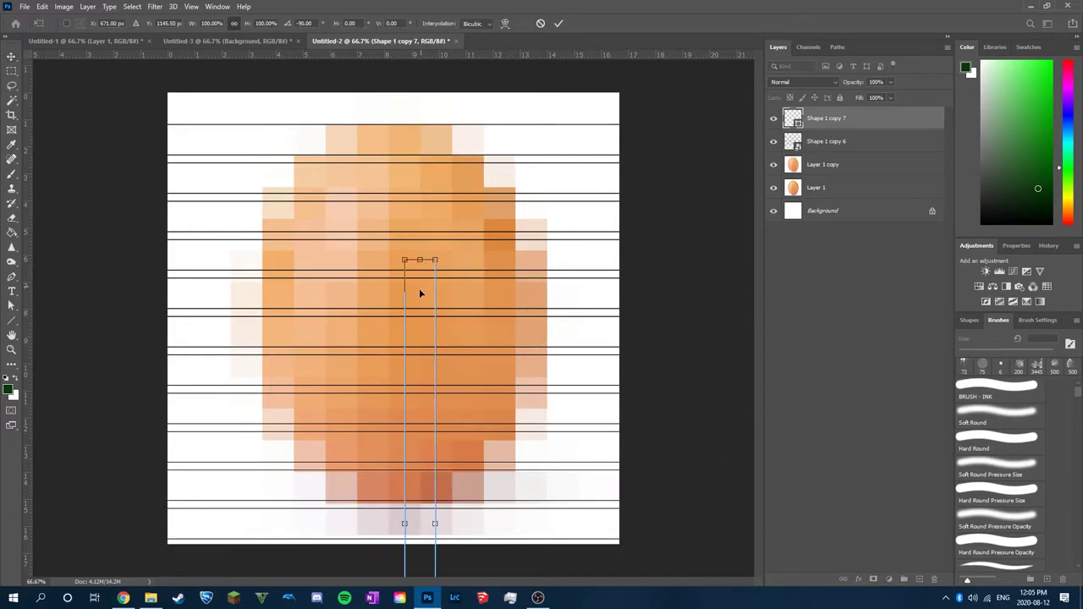
pyautogui.moveTo(419, 292); pyautogui.dragTo(243, 88)
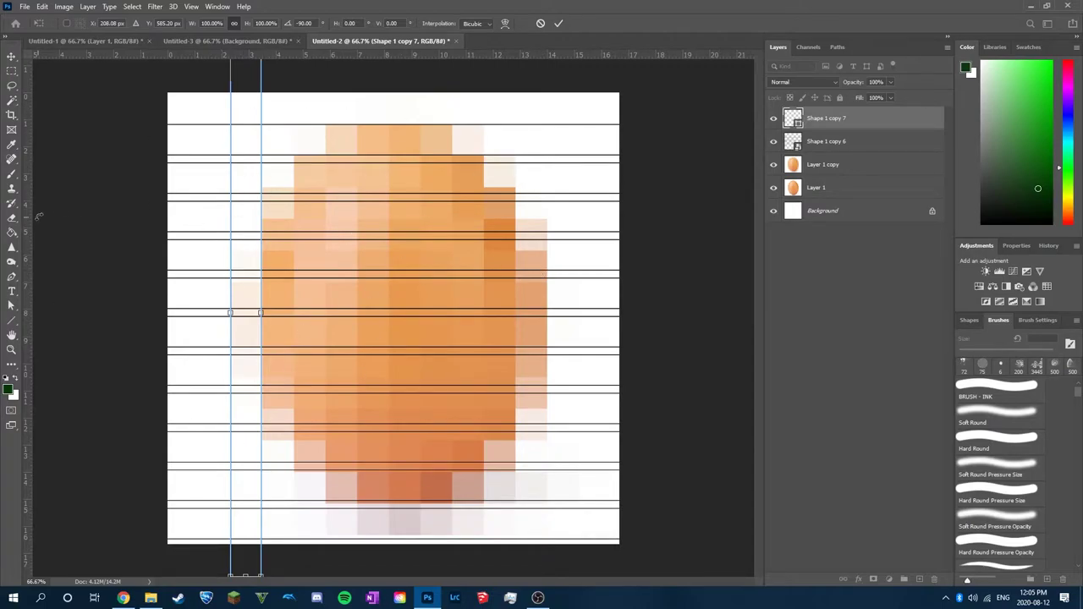
pyautogui.press('Return')
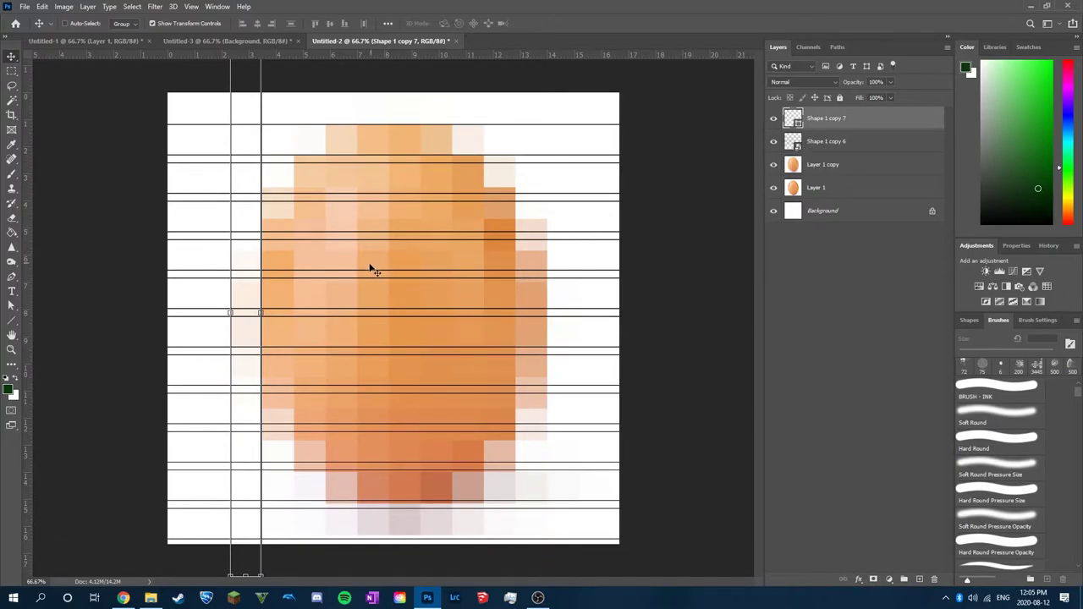
# Step: Copy the vertical line pair one column right, then both pairs two columns further
pyautogui.moveTo(244, 213); pyautogui.dragTo(275, 220)
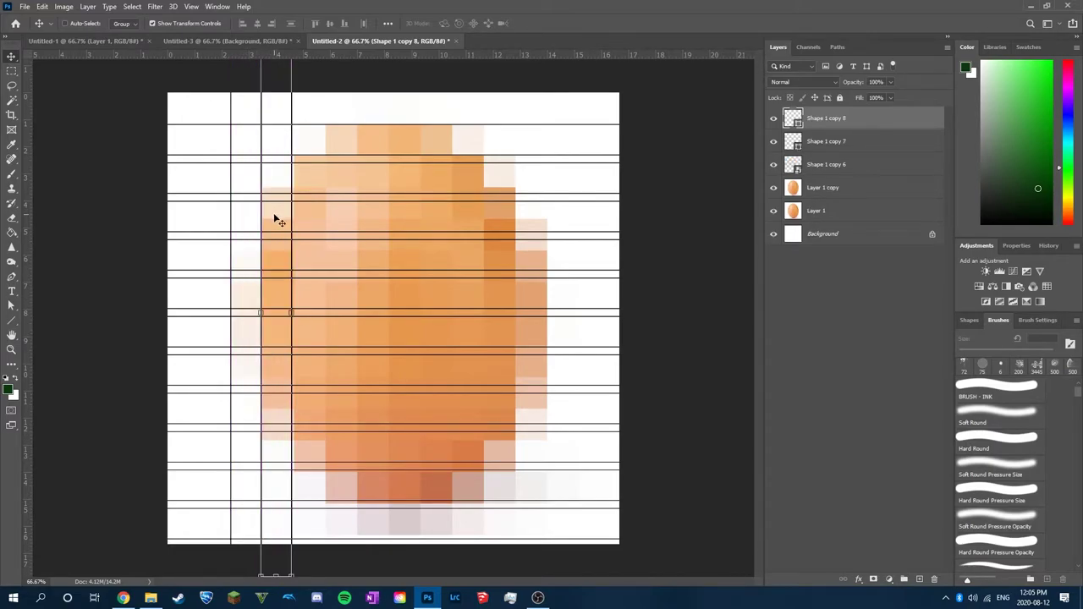
pyautogui.click(852, 245)
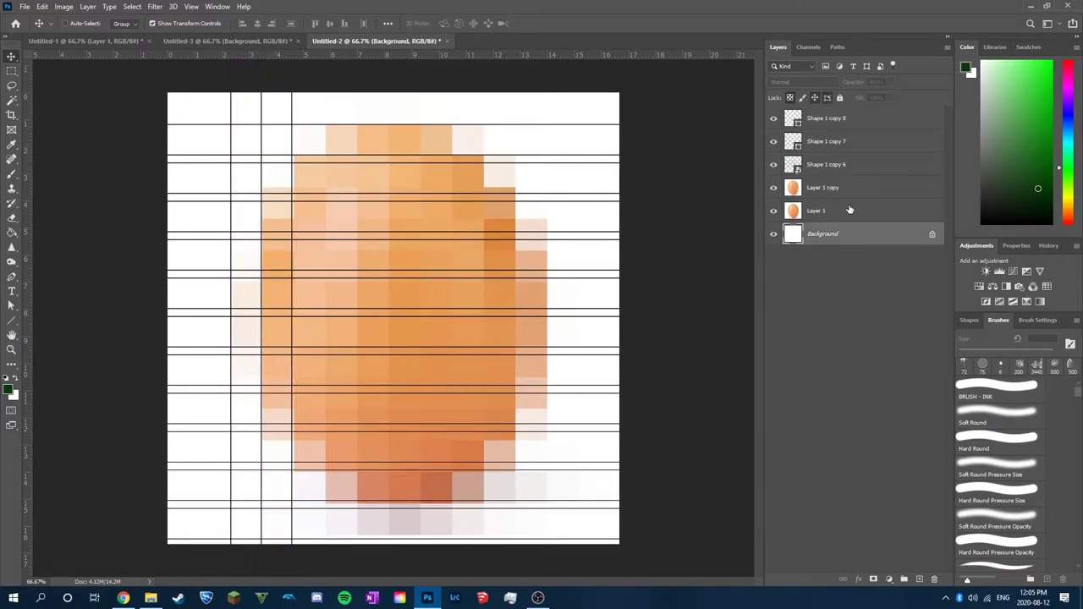
pyautogui.click(845, 128)
pyautogui.keyDown('shift'); pyautogui.click(843, 141); pyautogui.keyUp('shift')
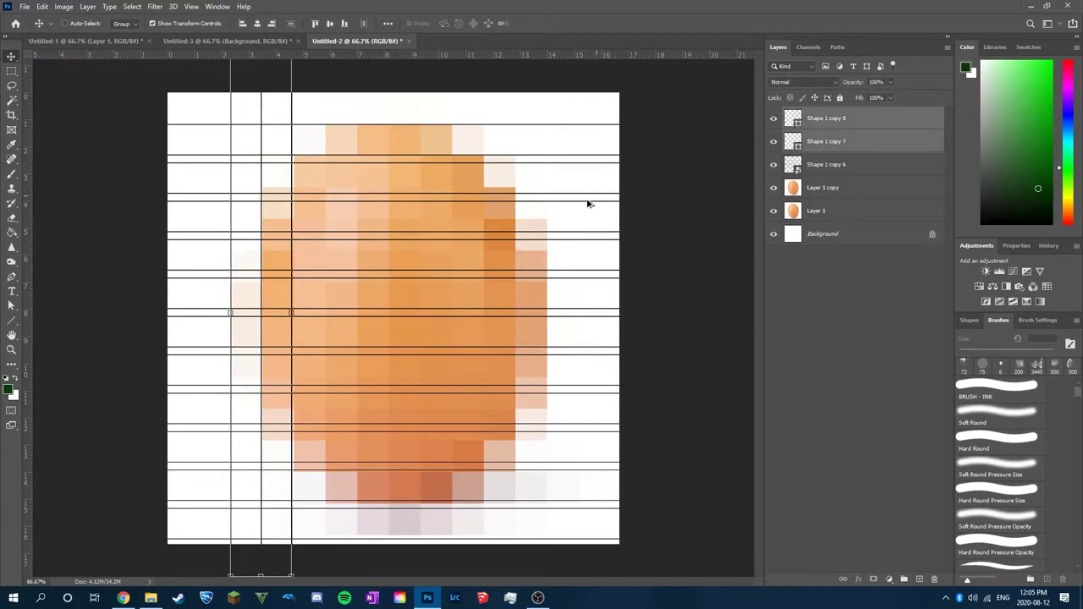
pyautogui.moveTo(269, 292); pyautogui.dragTo(329, 302)
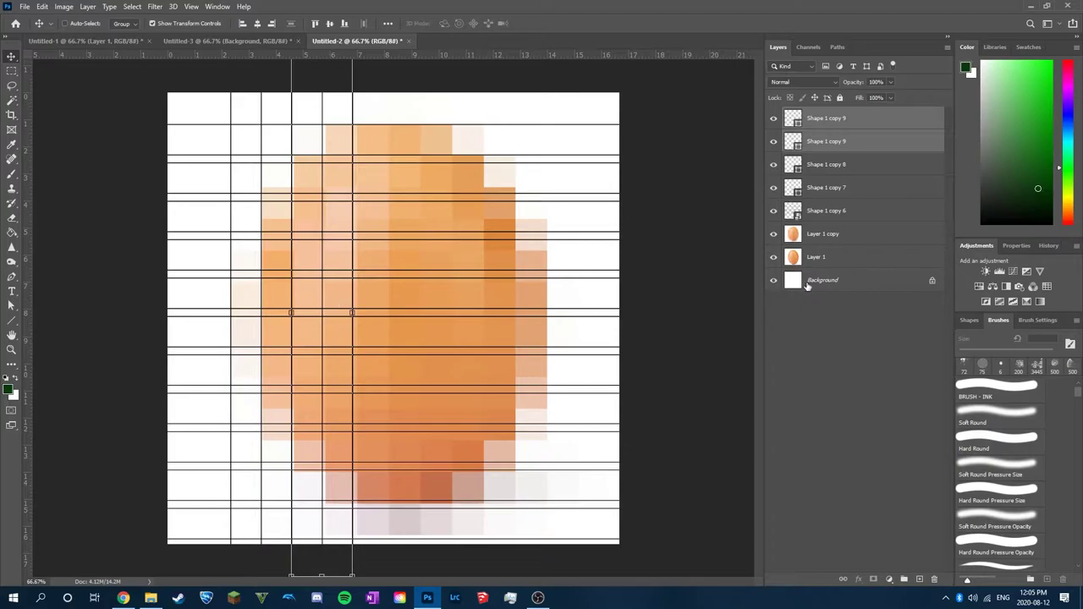
pyautogui.click(806, 284)
# Step: Copy the vertical lines further right across the egg and check the finished grid
pyautogui.click(855, 119)
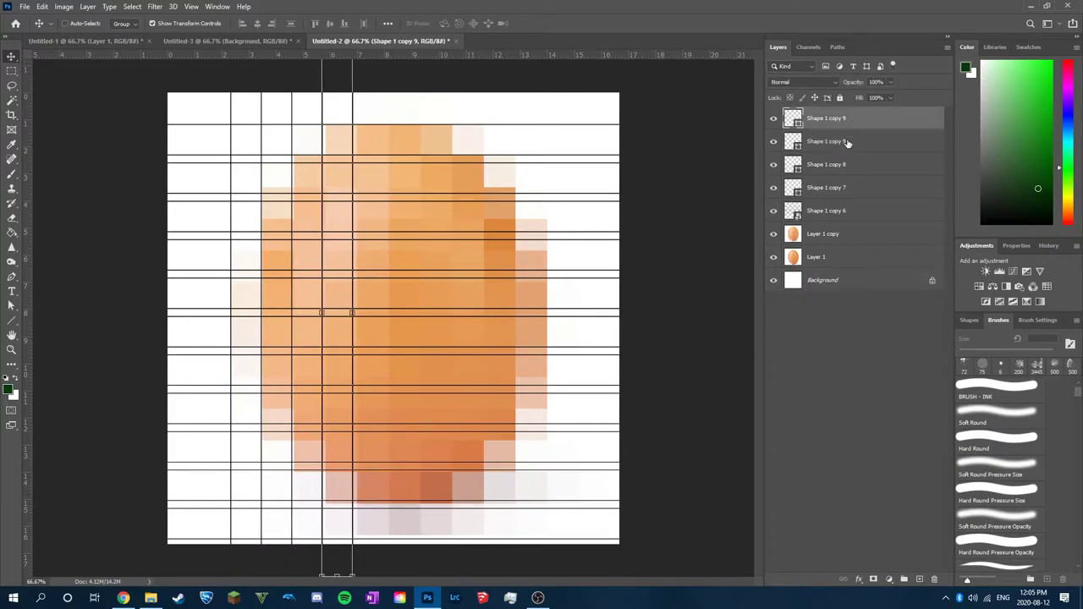
pyautogui.keyDown('shift'); pyautogui.click(840, 188); pyautogui.keyUp('shift')
pyautogui.moveTo(331, 290); pyautogui.dragTo(453, 305)
pyautogui.moveTo(392, 287); pyautogui.dragTo(507, 293)
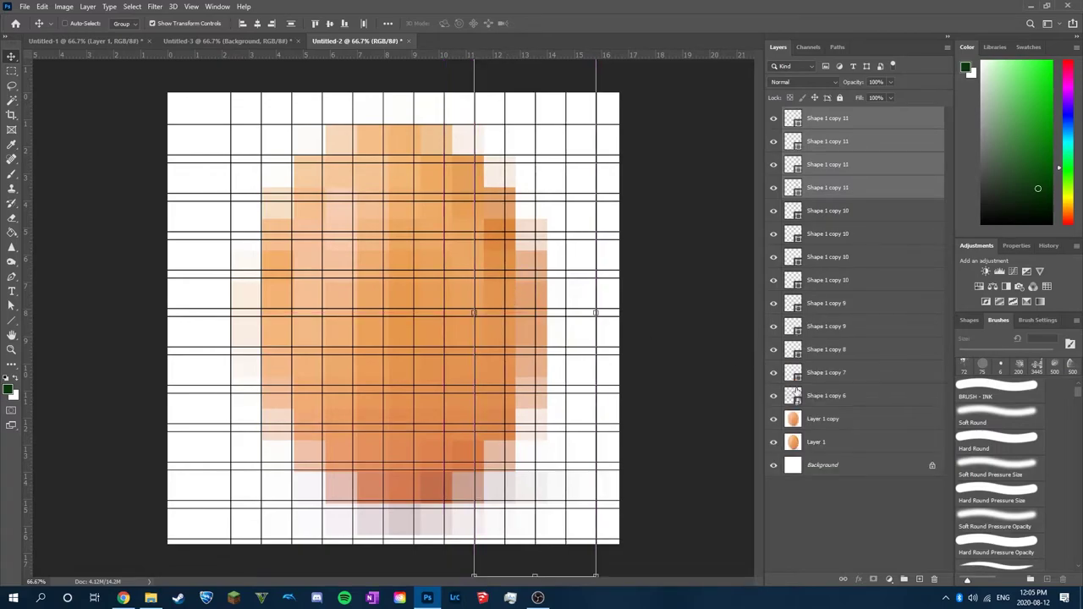
pyautogui.click(839, 474)
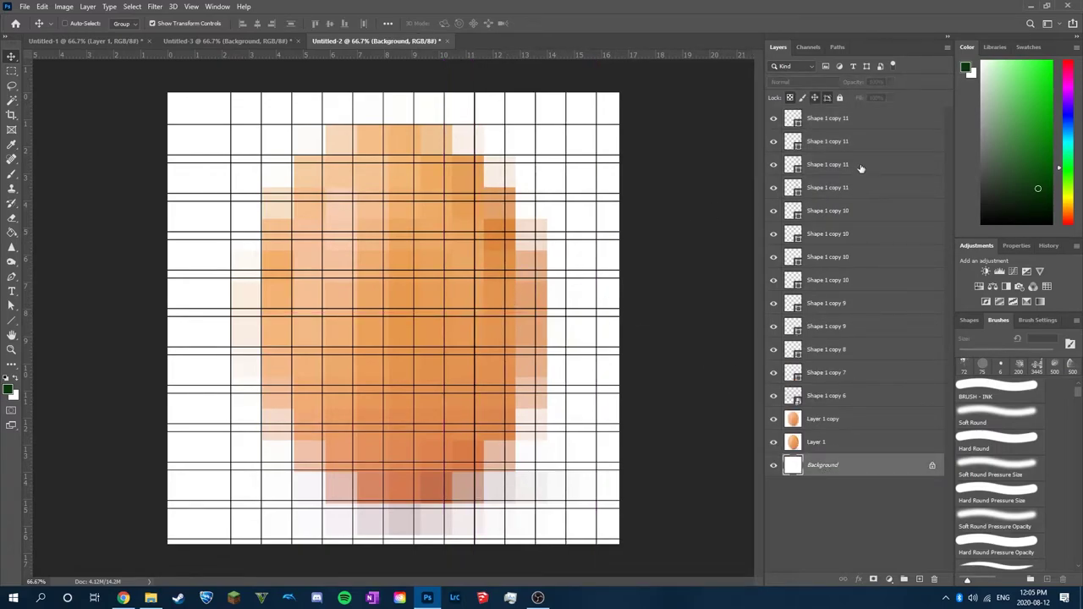
pyautogui.click(851, 122)
pyautogui.keyDown('shift'); pyautogui.click(853, 190); pyautogui.keyUp('shift')
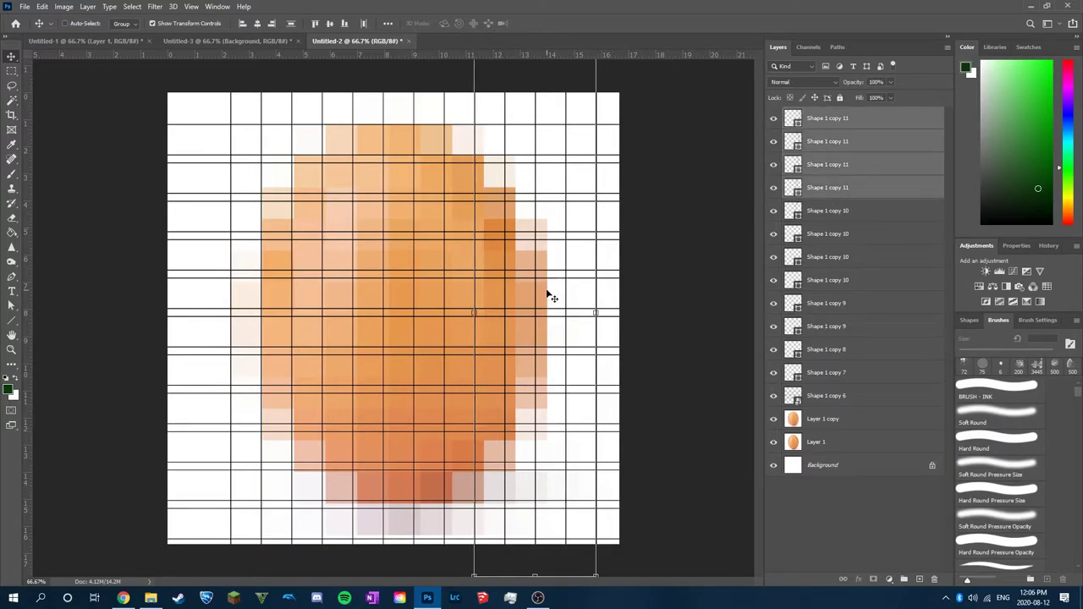
pyautogui.click(870, 462)
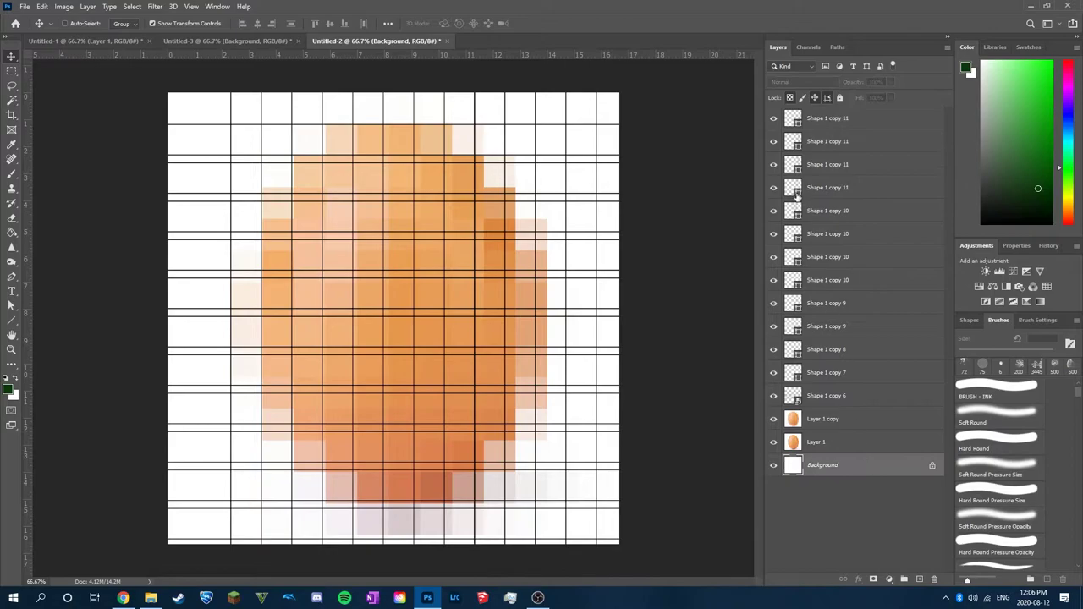
pyautogui.click(825, 118)
pyautogui.keyDown('shift'); pyautogui.click(857, 193); pyautogui.keyUp('shift')
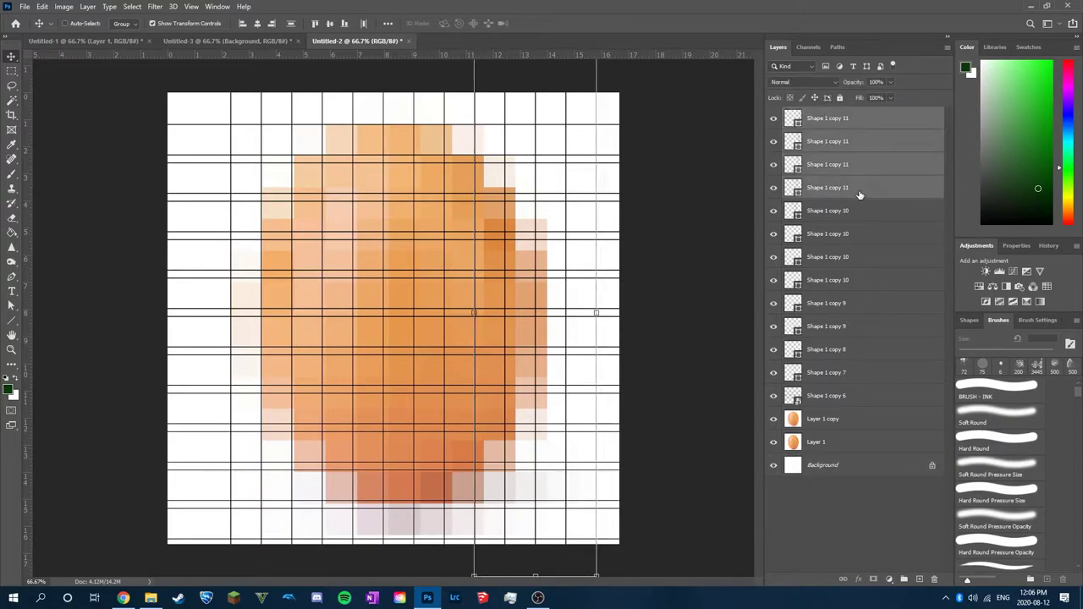
pyautogui.click(829, 471)
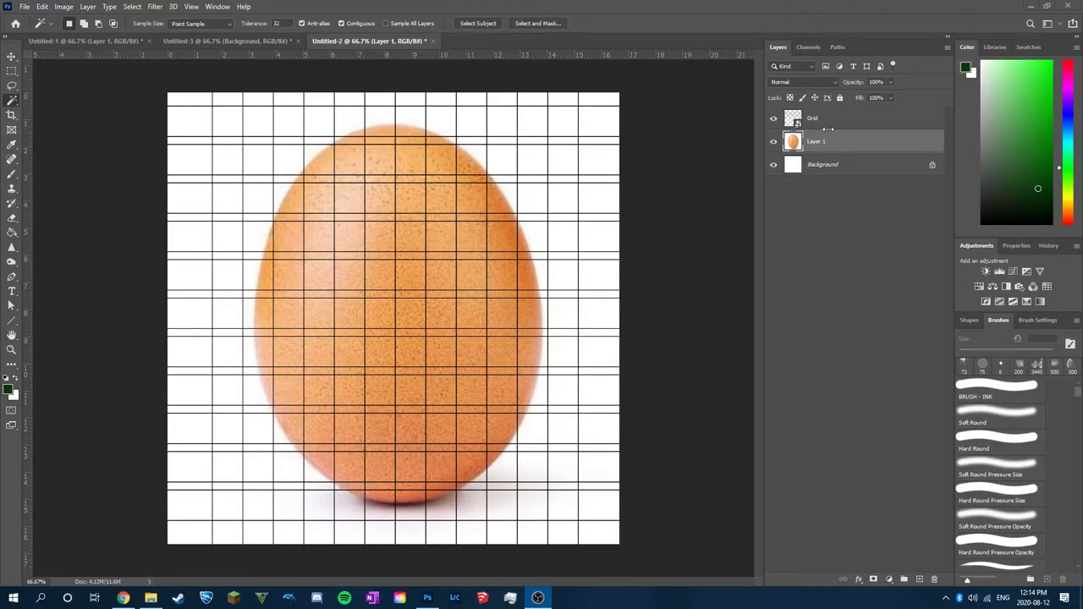
# Step: Magic-wand one top-row grid square on the Grid layer, then make Layer 1 active
pyautogui.click(829, 126)
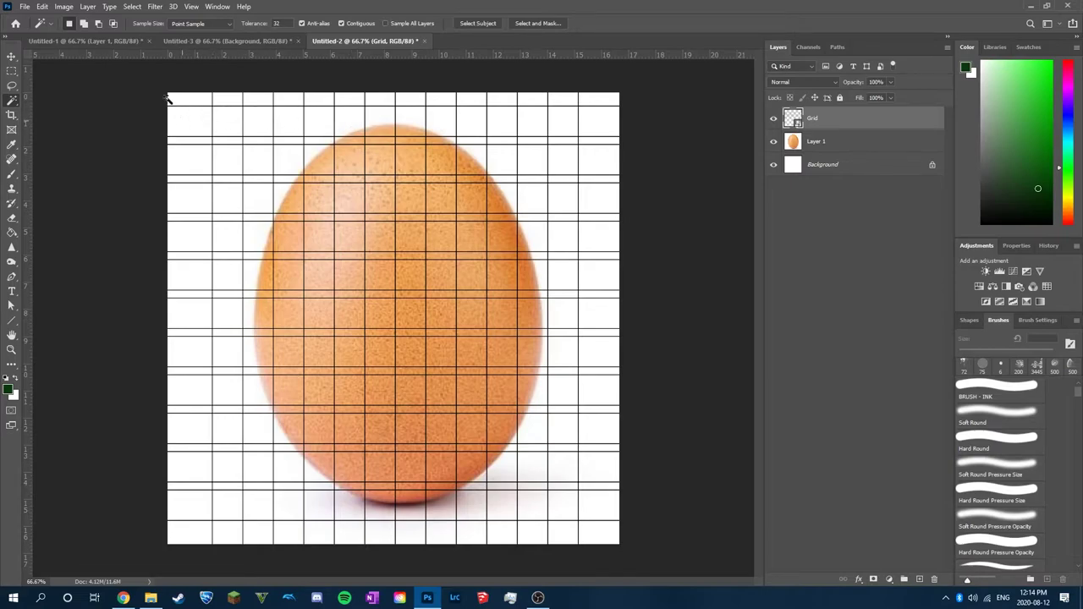
pyautogui.click(355, 122)
pyautogui.click(822, 145)
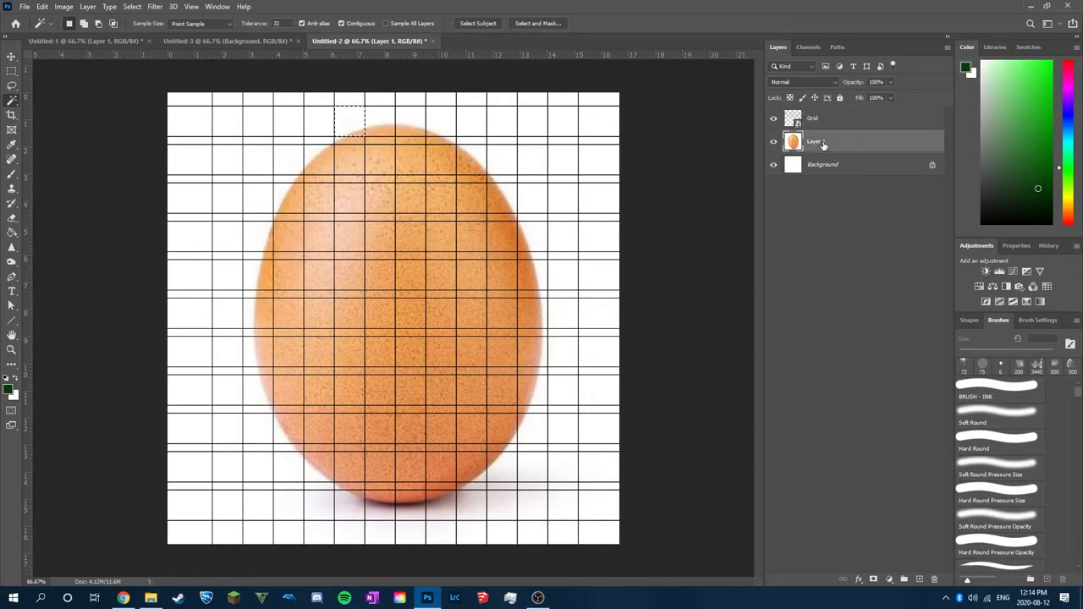
# Step: Apply Filter > Blur > Average to the first two top-row grid squares on Layer 1
pyautogui.click(154, 6)
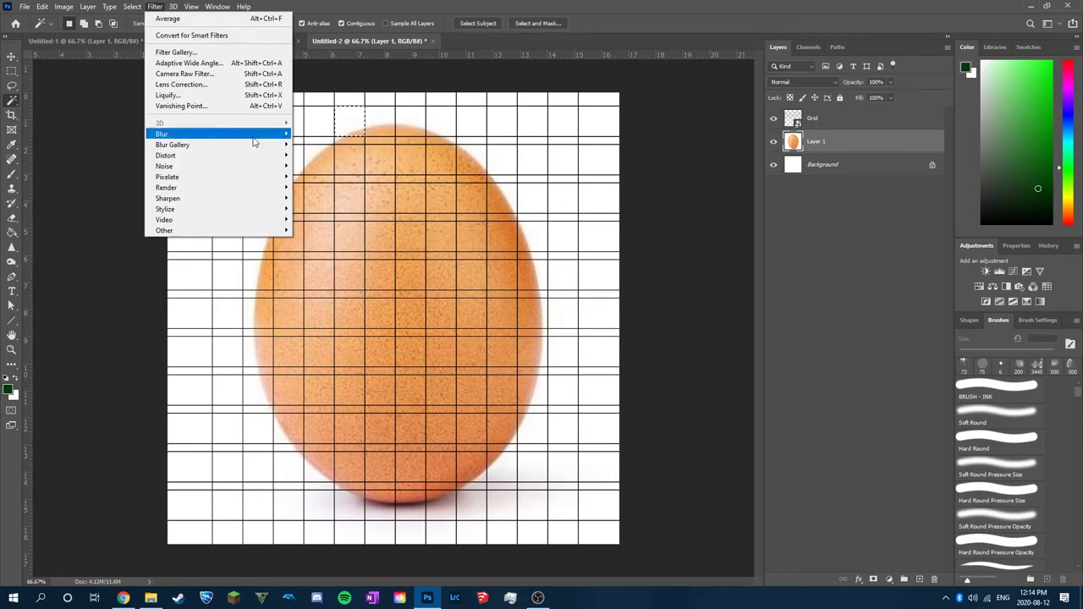
pyautogui.moveTo(195, 134)
pyautogui.click(318, 133)
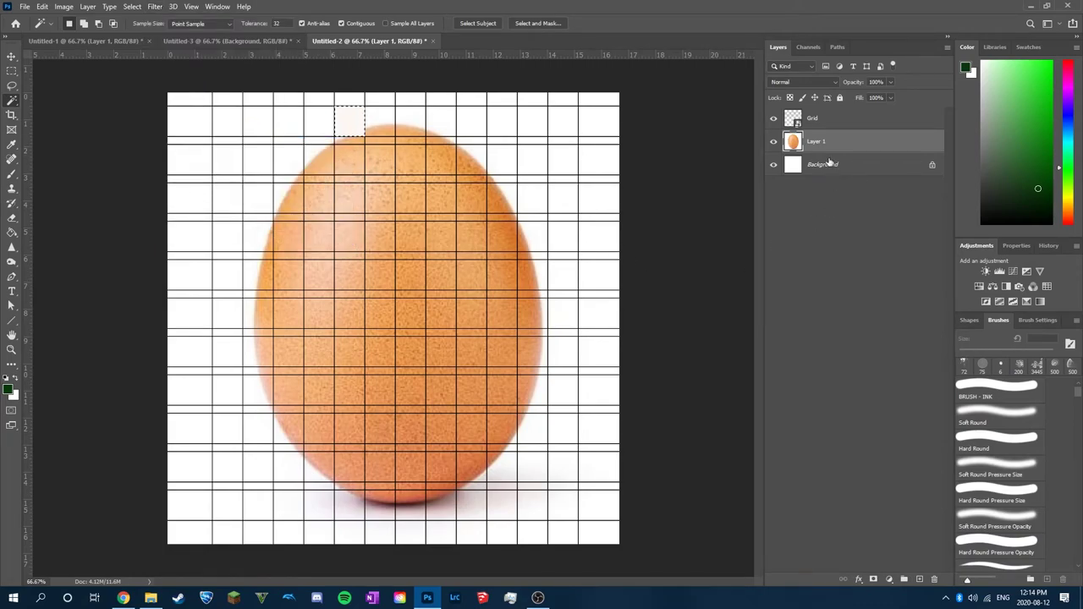
pyautogui.click(808, 119)
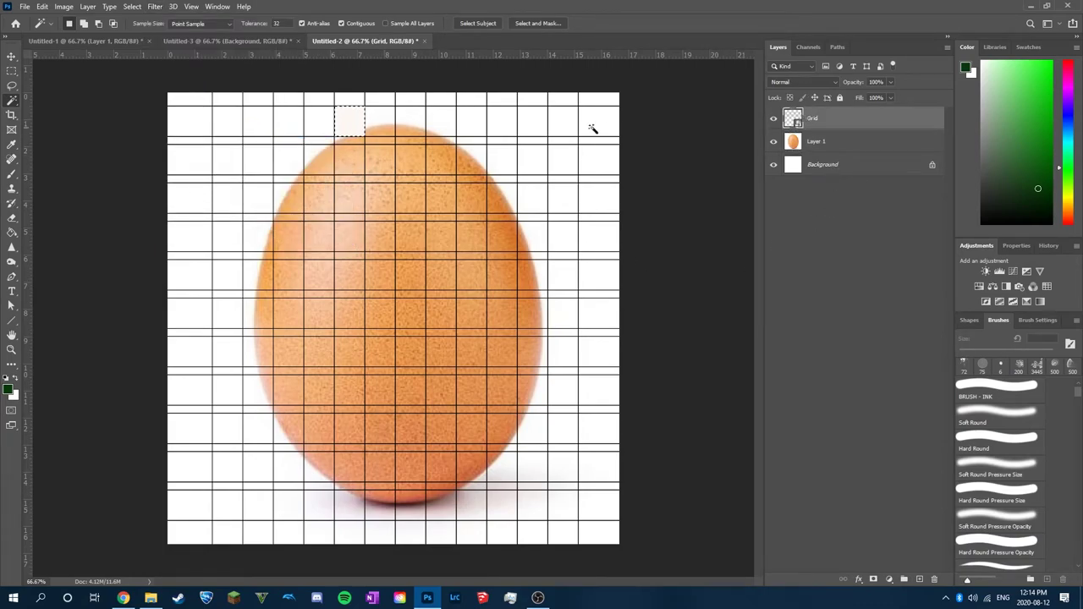
pyautogui.click(380, 120)
pyautogui.click(857, 145)
pyautogui.click(156, 6)
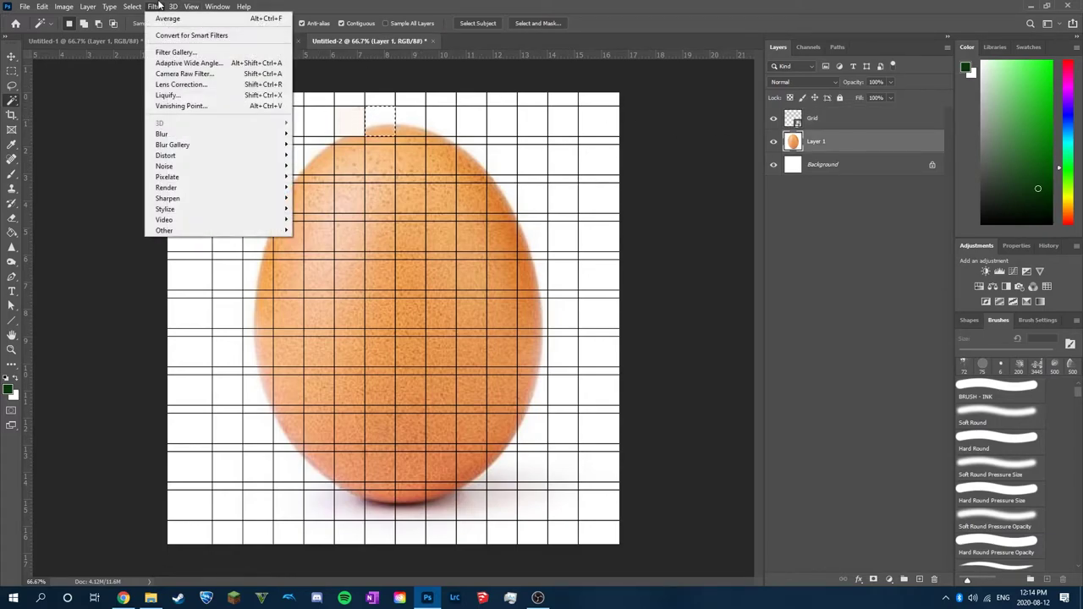
pyautogui.moveTo(246, 135)
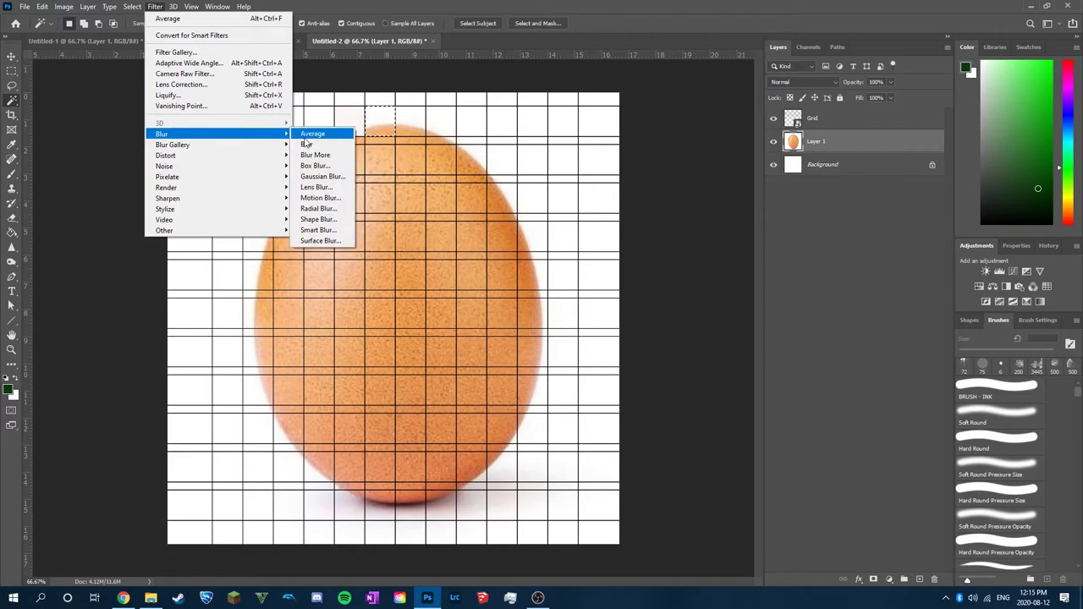
pyautogui.click(305, 144)
# Step: Average the third top-row square, then select and flatten the fourth
pyautogui.click(833, 121)
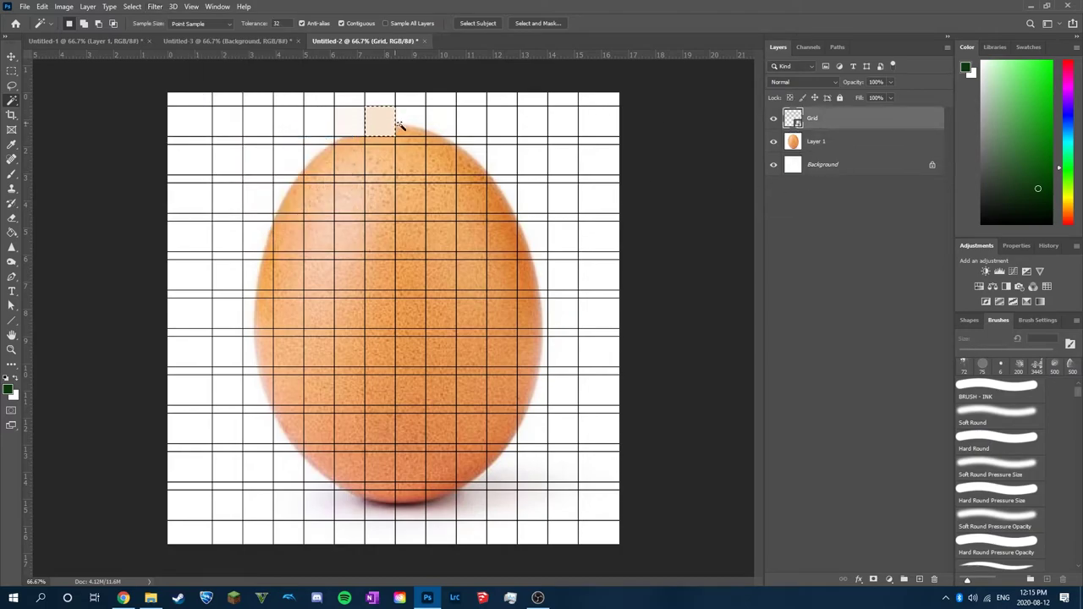
pyautogui.click(402, 125)
pyautogui.click(822, 141)
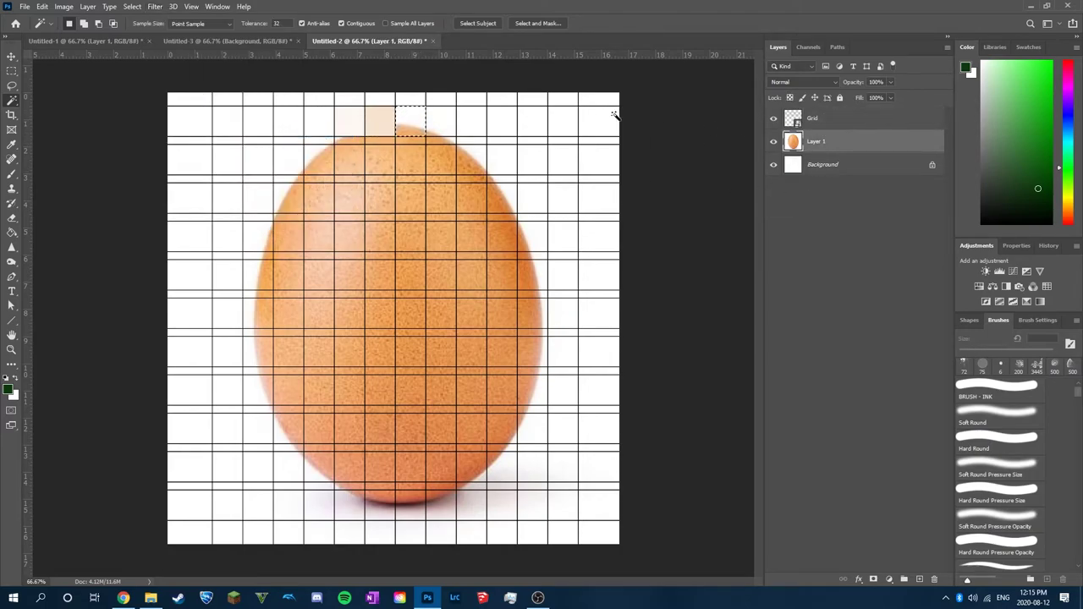
pyautogui.click(155, 6)
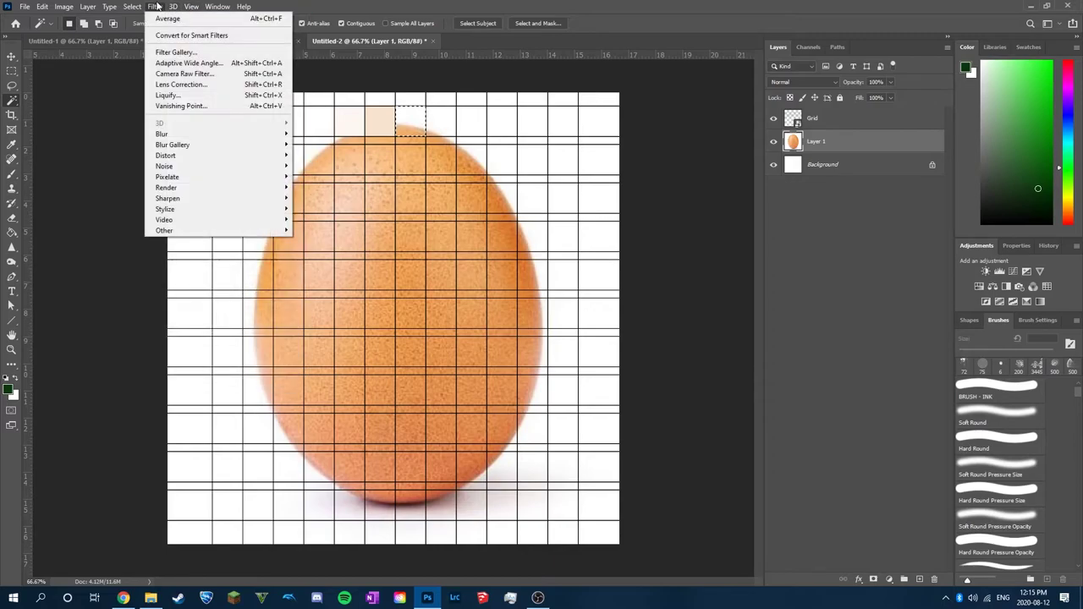
pyautogui.click(236, 19)
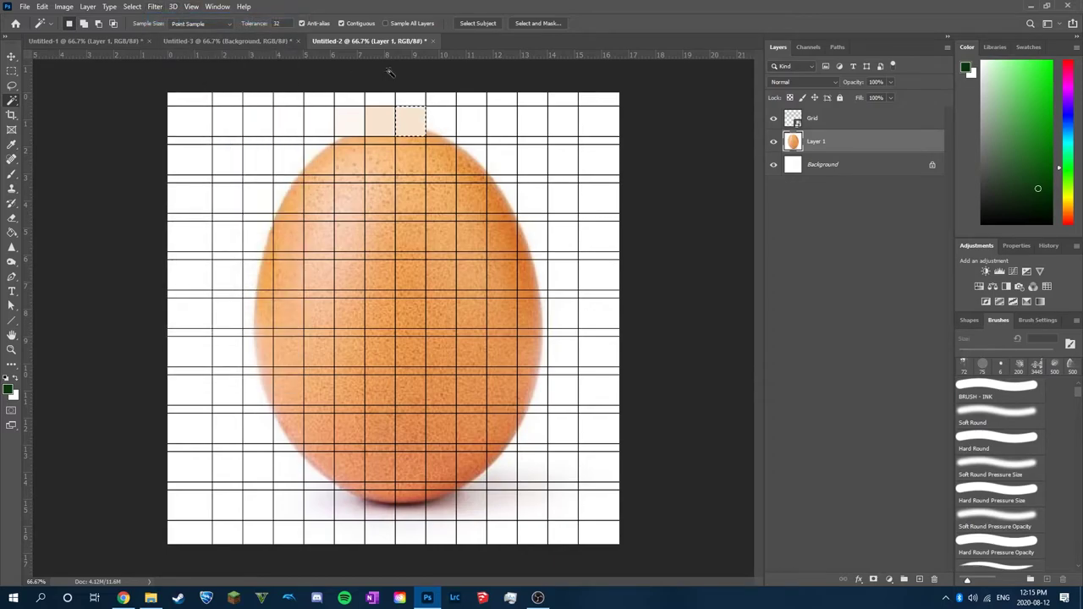
pyautogui.click(826, 119)
pyautogui.click(452, 129)
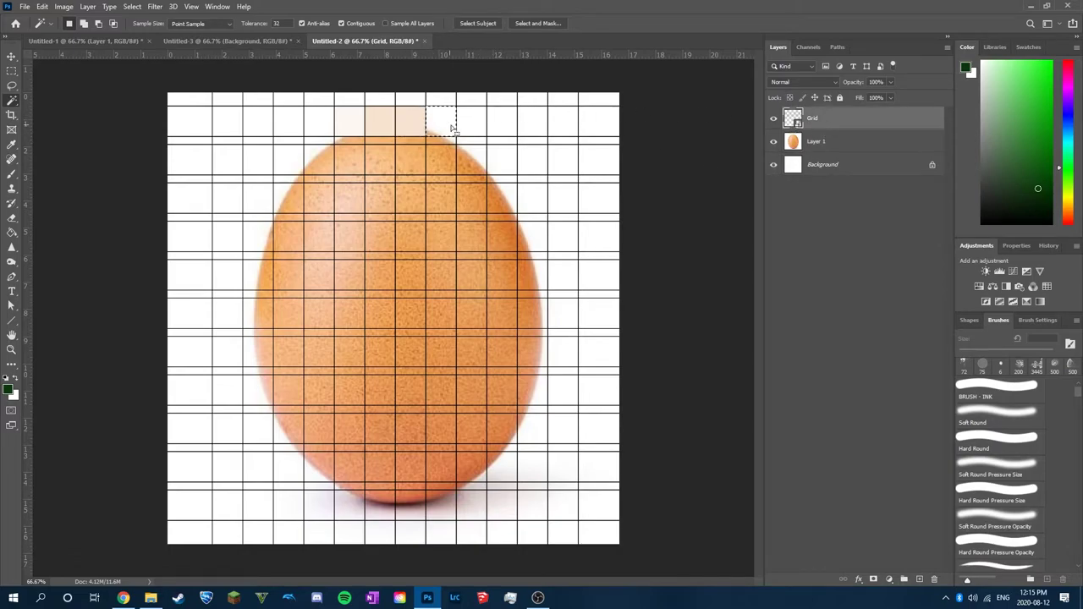
pyautogui.click(816, 142)
pyautogui.click(153, 6)
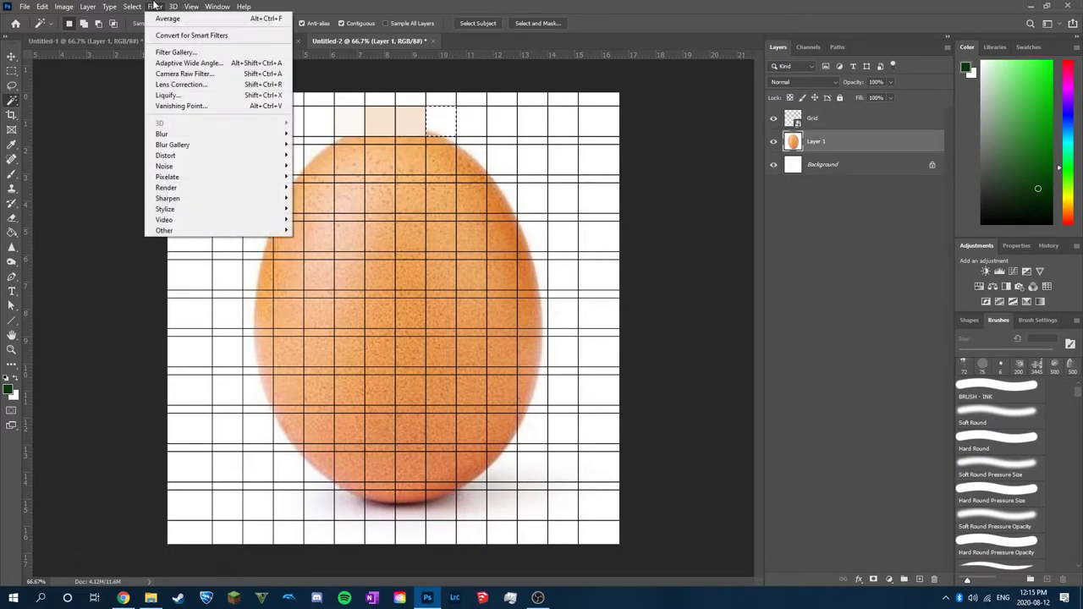
pyautogui.click(888, 141)
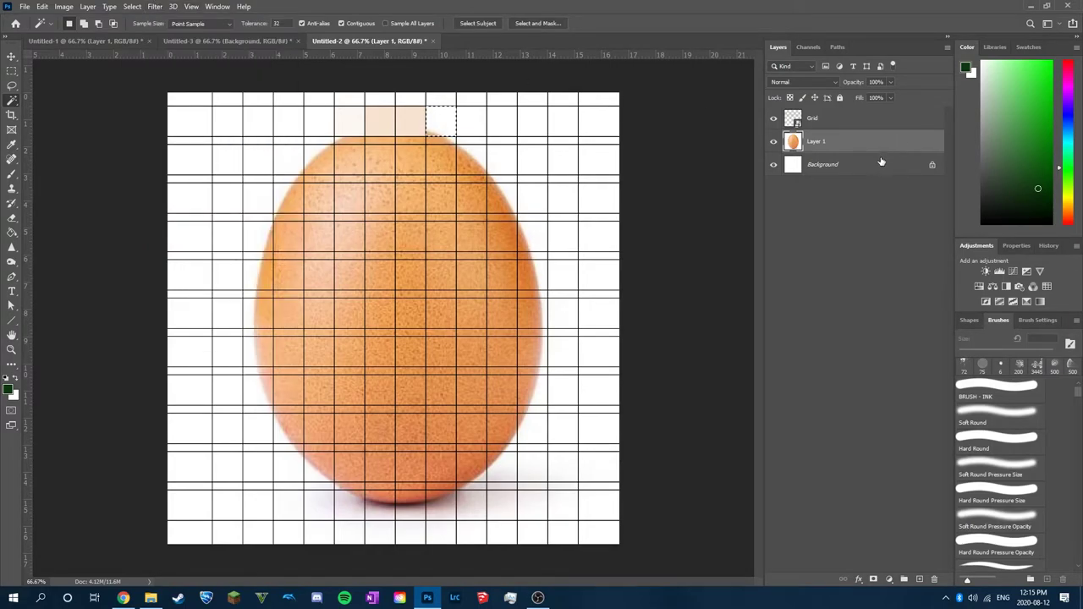
pyautogui.press('Delete')
# Step: Start the second row, averaging successive squares by repeating the filter with Ctrl+F
pyautogui.click(834, 121)
pyautogui.click(298, 161)
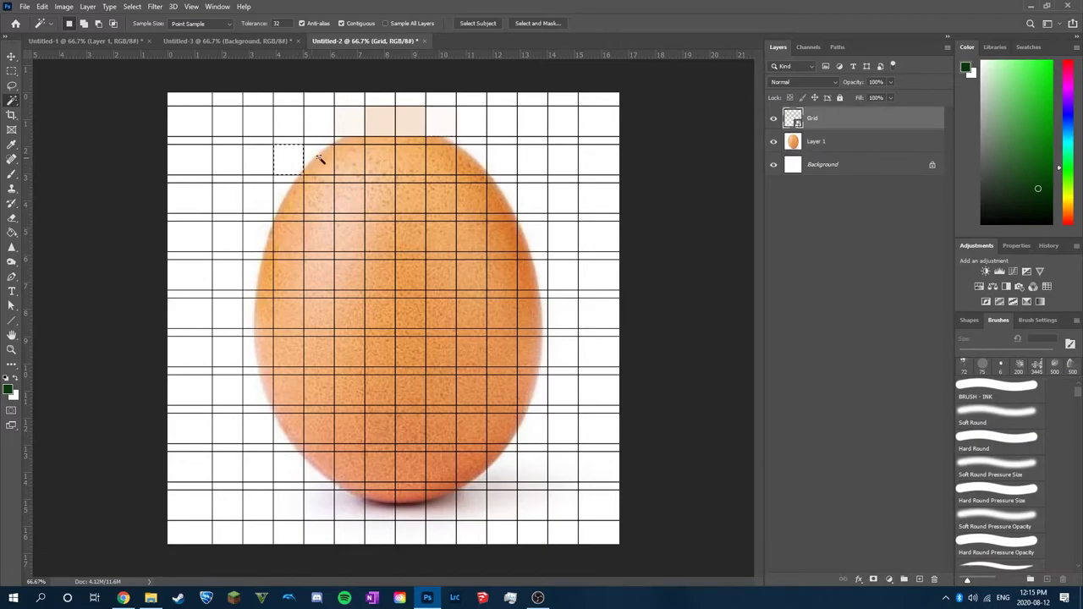
pyautogui.click(818, 140)
pyautogui.click(819, 125)
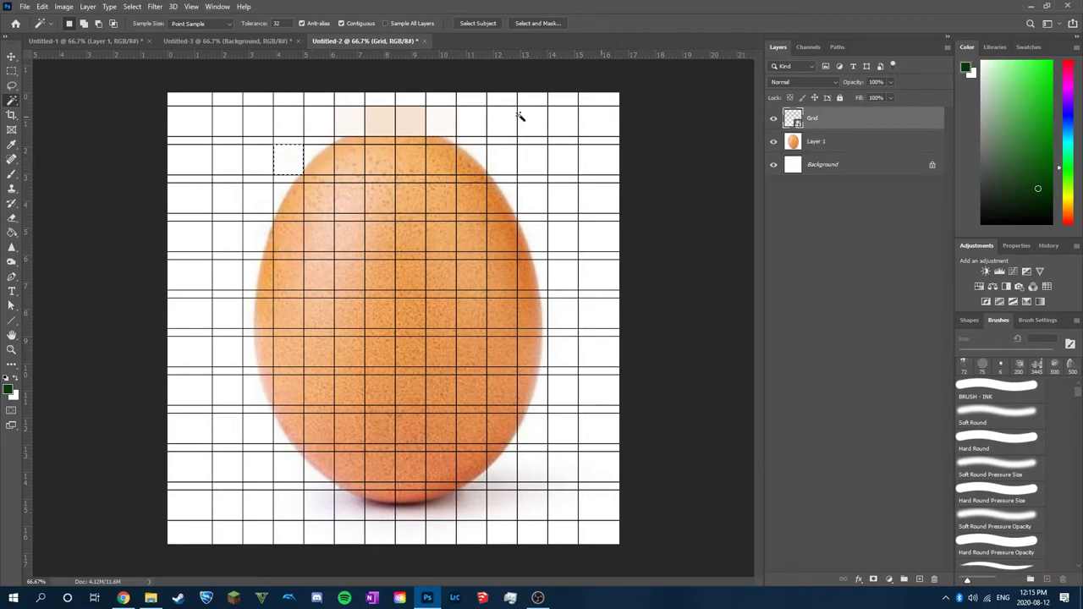
pyautogui.click(314, 162)
pyautogui.click(838, 150)
pyautogui.hotkey('ctrl', 'f')
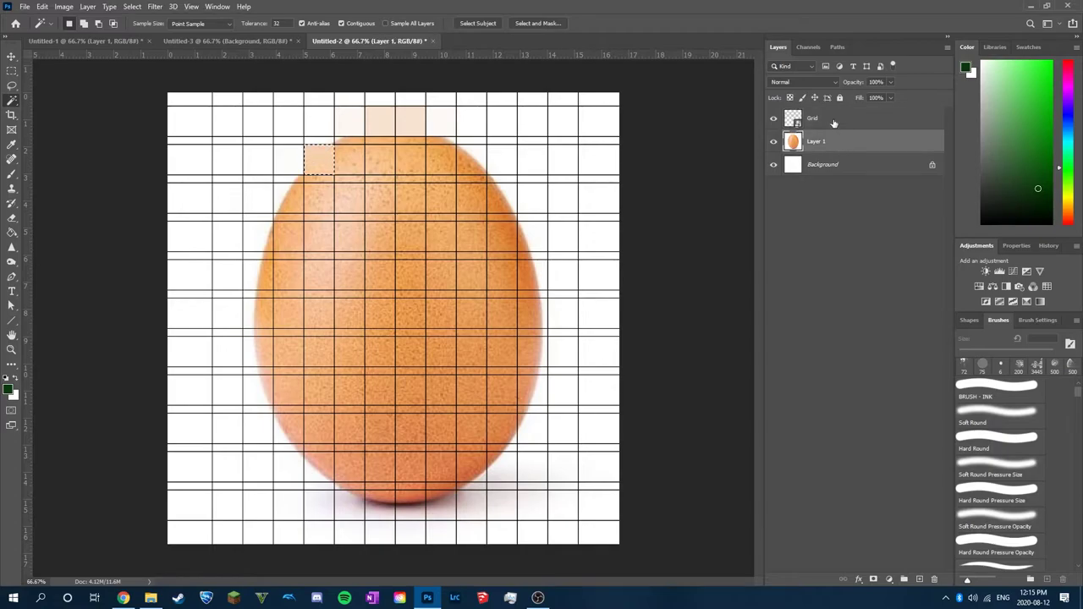
pyautogui.click(833, 120)
pyautogui.click(350, 162)
pyautogui.click(819, 149)
pyautogui.hotkey('ctrl', 'f')
# Step: Continue averaging further second-row squares with Ctrl+F
pyautogui.click(814, 119)
pyautogui.click(379, 158)
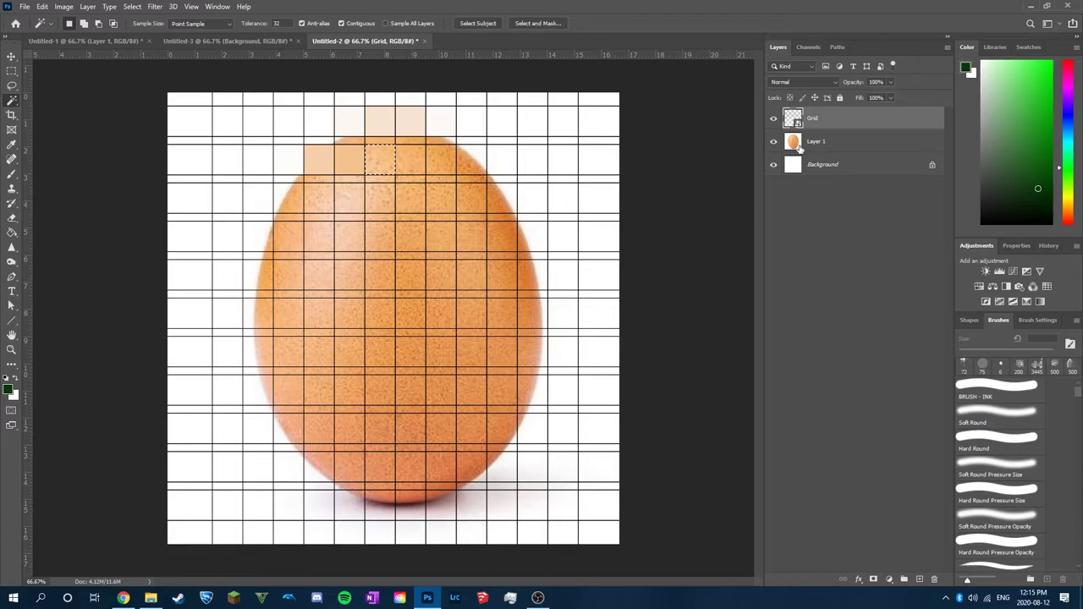
pyautogui.click(804, 145)
pyautogui.click(819, 120)
pyautogui.click(801, 144)
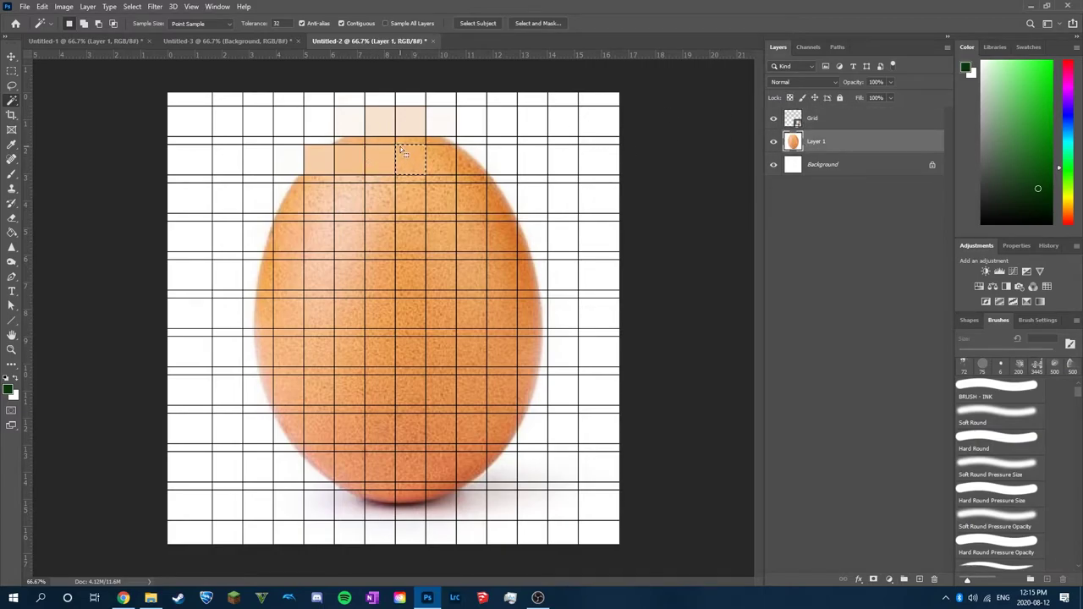
pyautogui.hotkey('ctrl', 'f')
pyautogui.click(808, 118)
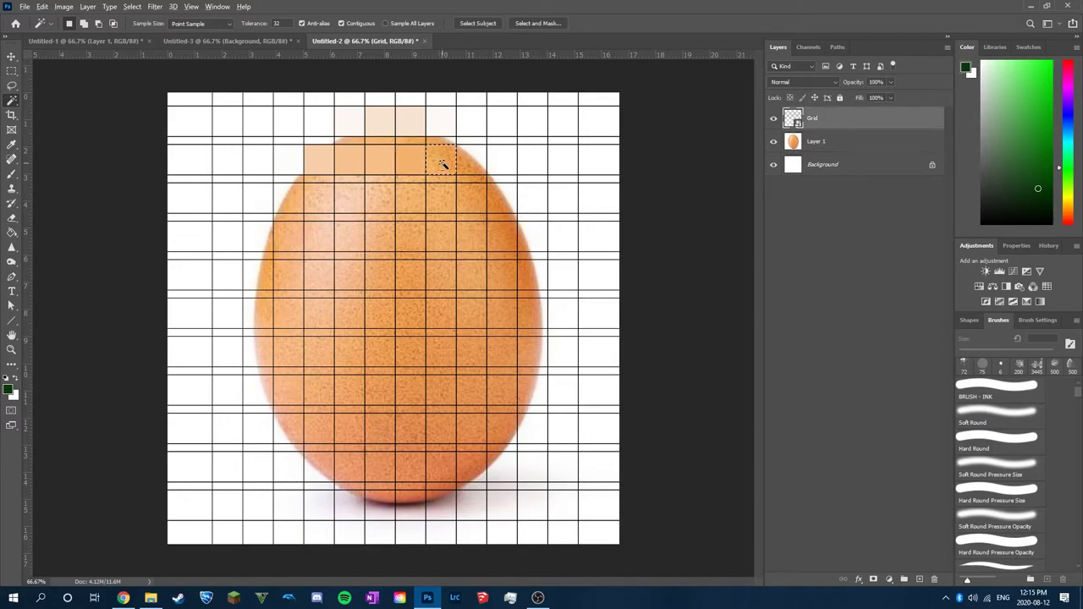
pyautogui.click(442, 161)
pyautogui.hotkey('ctrl', 'f')
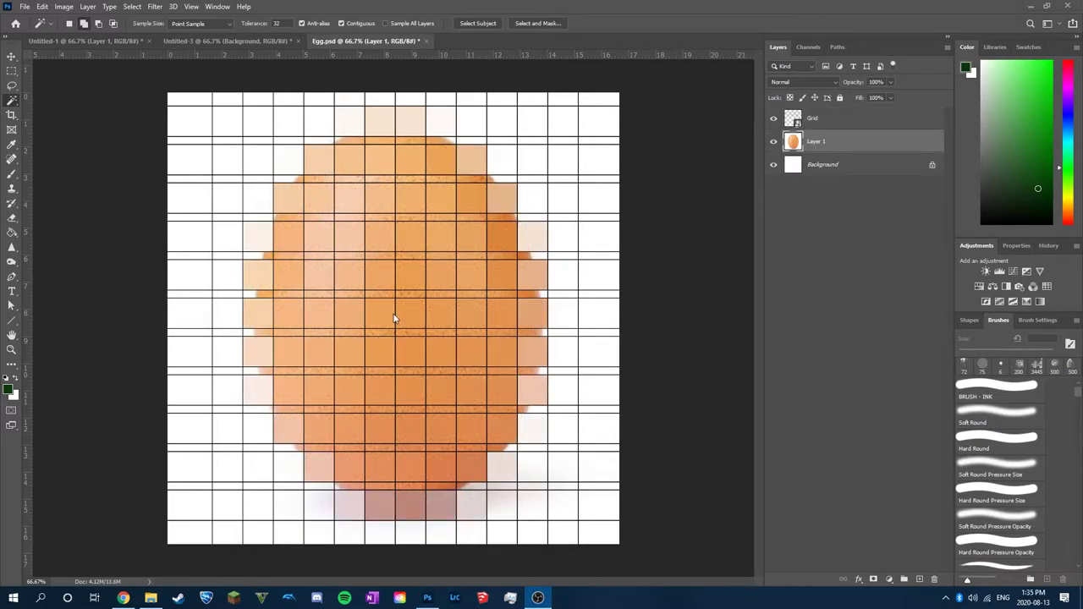
# Step: Copy the top row of Grid cells from the egg photo onto a new layer, Layer 2
pyautogui.click(9, 102)
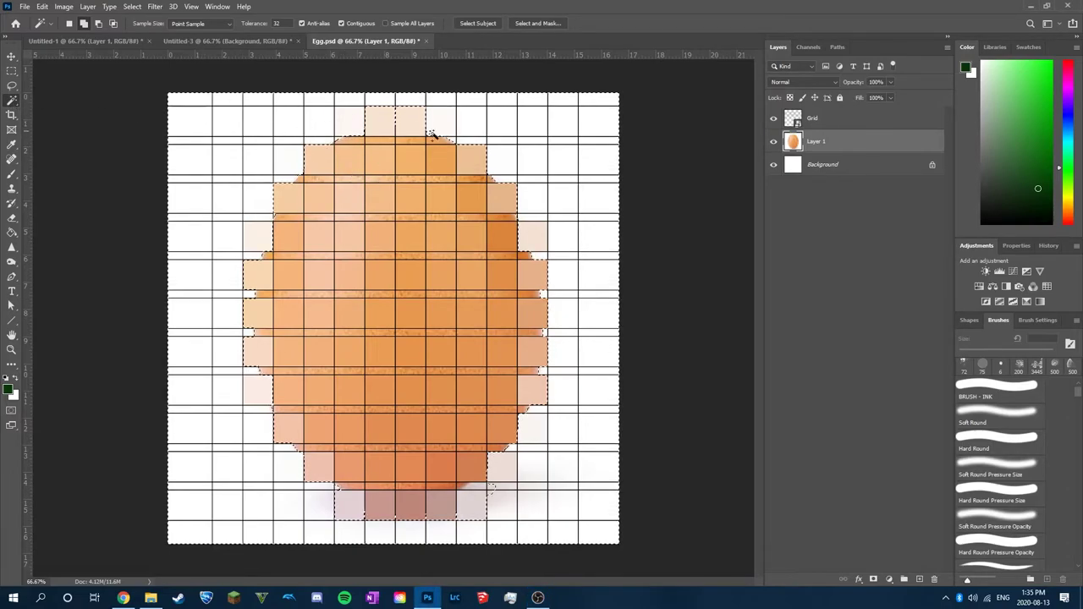
pyautogui.click(819, 122)
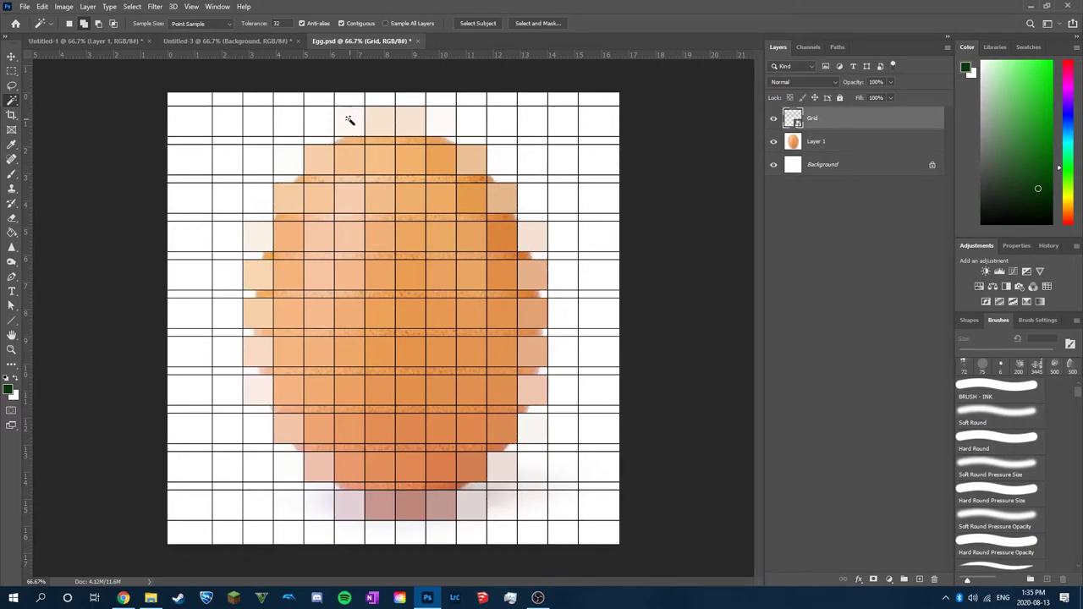
pyautogui.click(385, 121)
pyautogui.keyDown('shift'); pyautogui.click(413, 119); pyautogui.keyUp('shift')
pyautogui.keyDown('shift'); pyautogui.click(451, 116); pyautogui.keyUp('shift')
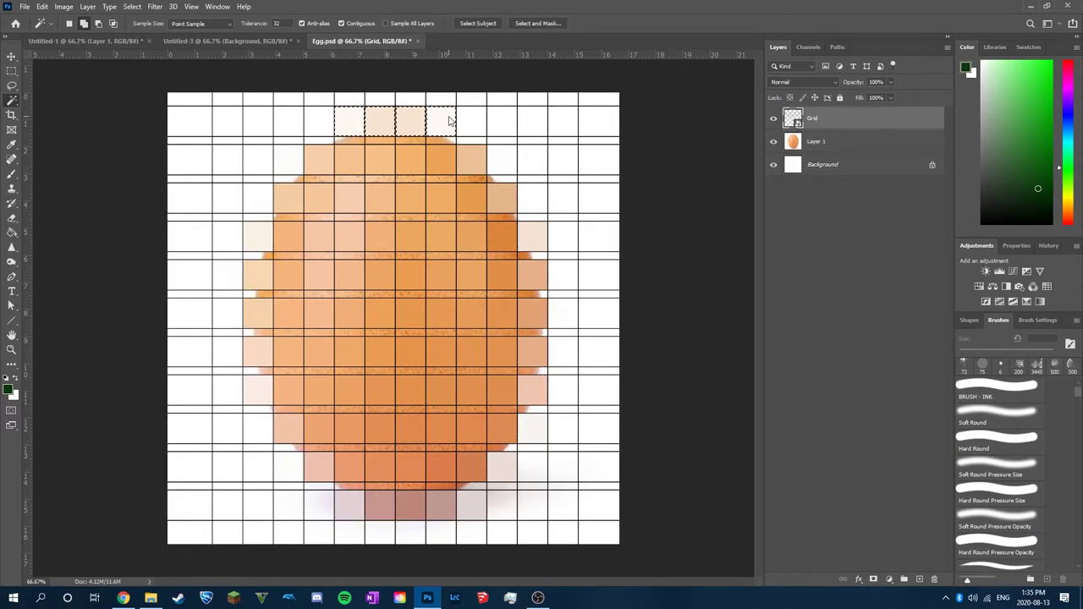
pyautogui.click(808, 146)
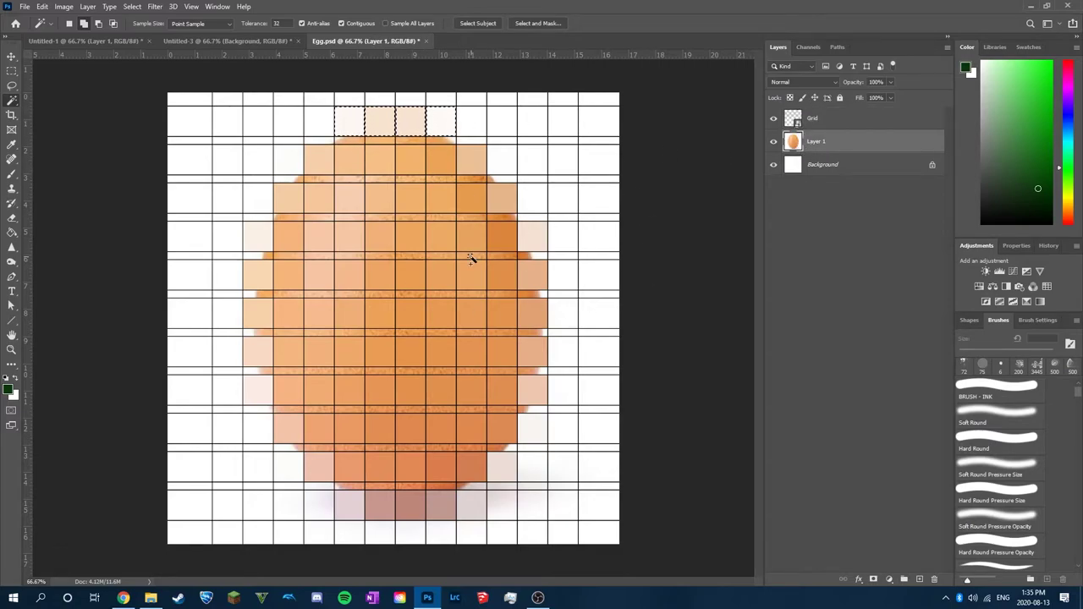
pyautogui.hotkey('ctrl', 'j')
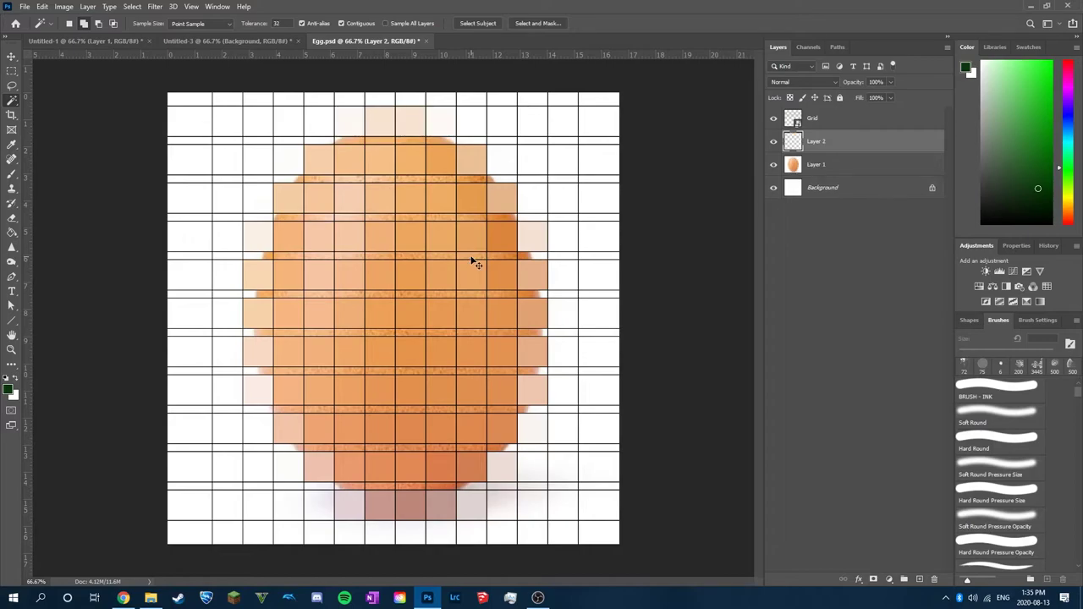
# Step: Toggle the Grid, egg photo and copied-layer visibility to check the top-row copy
pyautogui.click(773, 165)
pyautogui.click(774, 118)
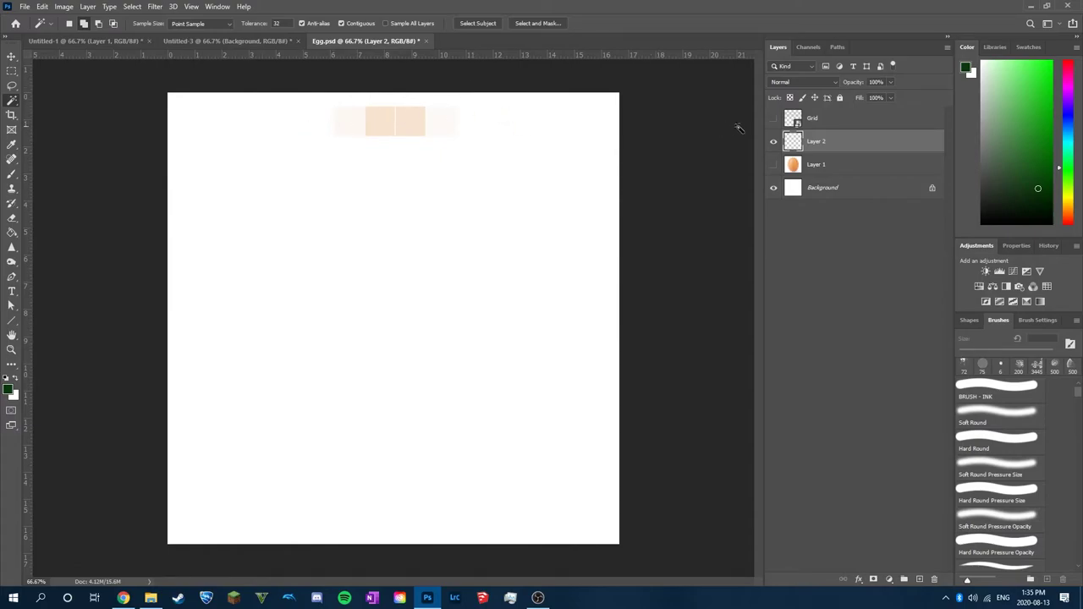
pyautogui.click(773, 141)
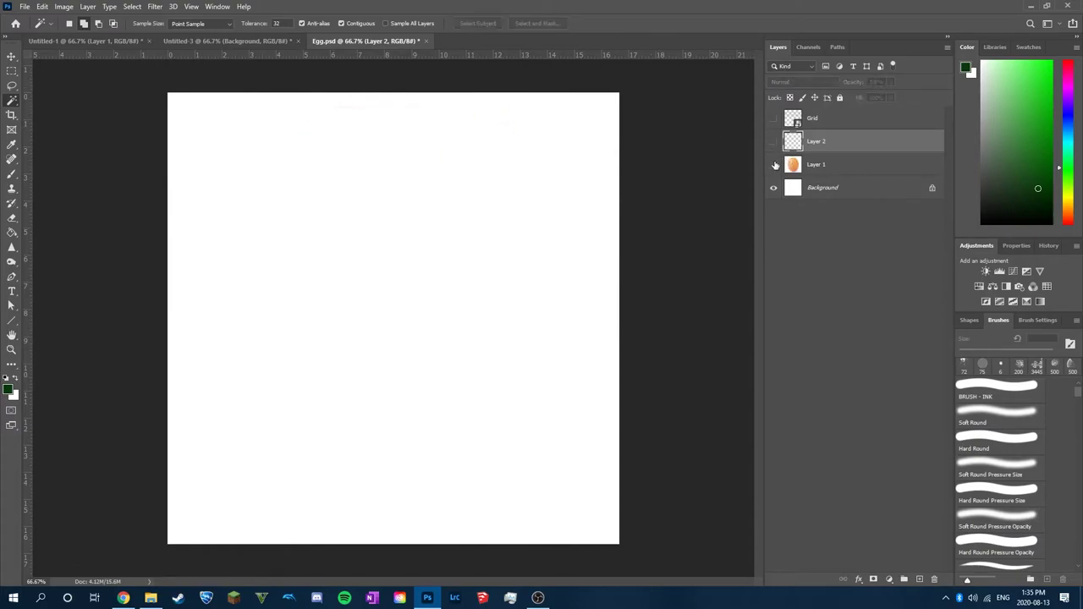
pyautogui.click(773, 165)
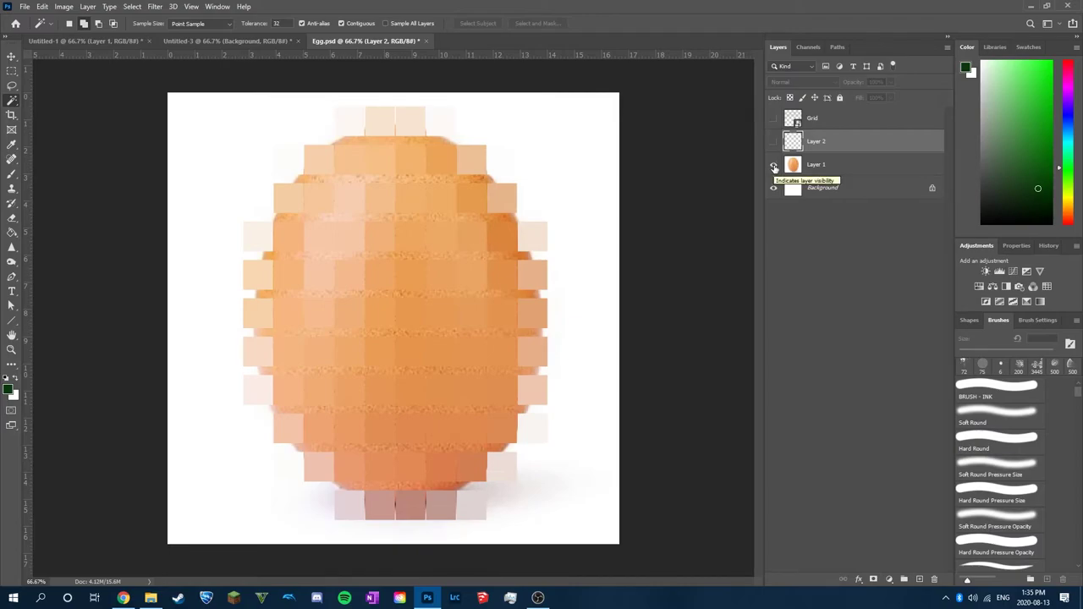
pyautogui.click(774, 165)
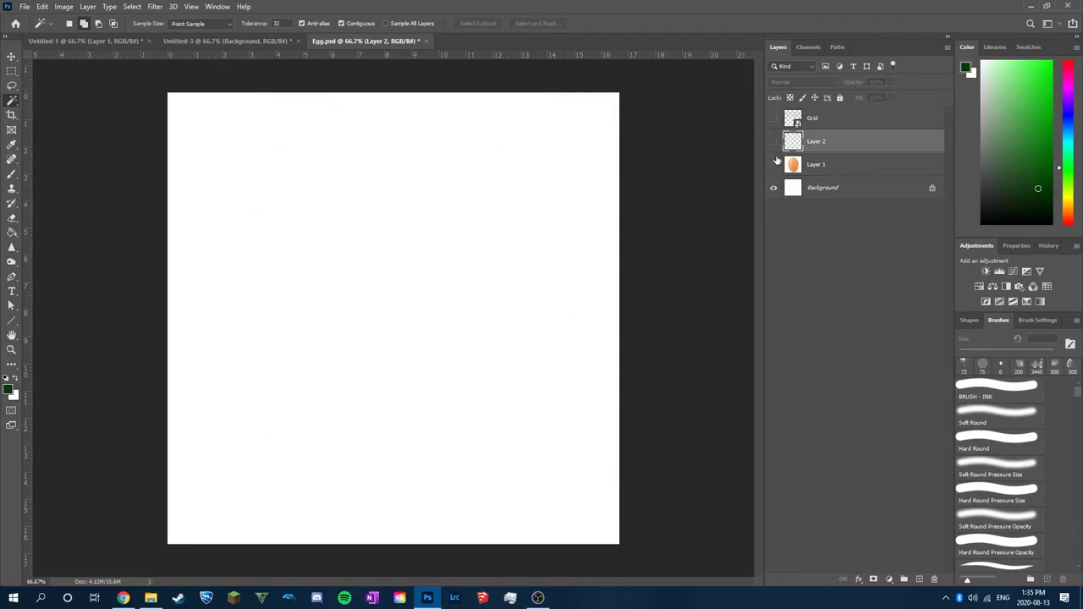
pyautogui.click(772, 119)
pyautogui.click(773, 164)
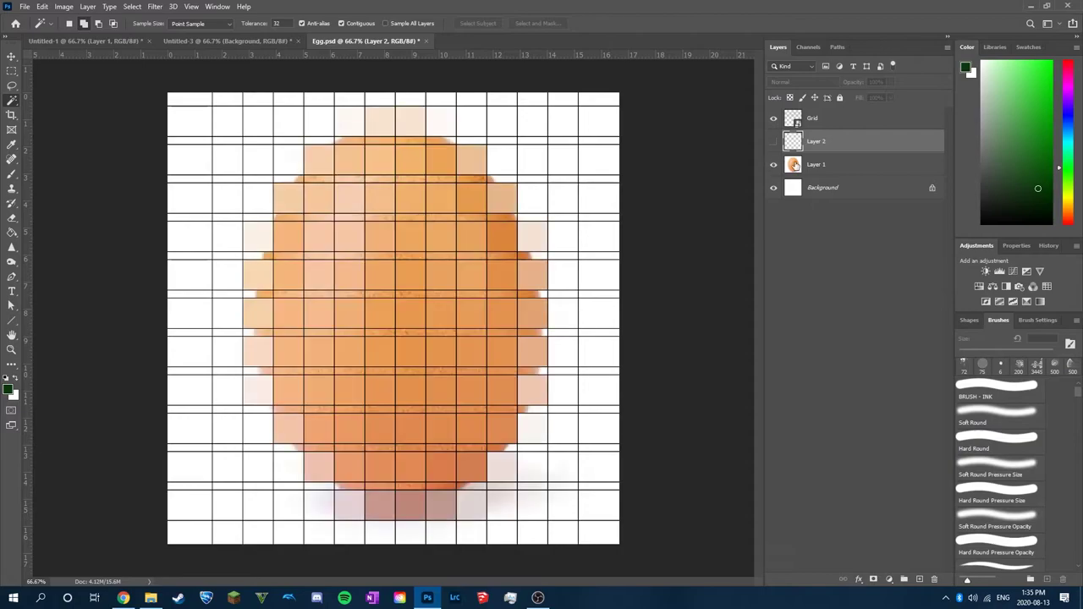
pyautogui.click(795, 165)
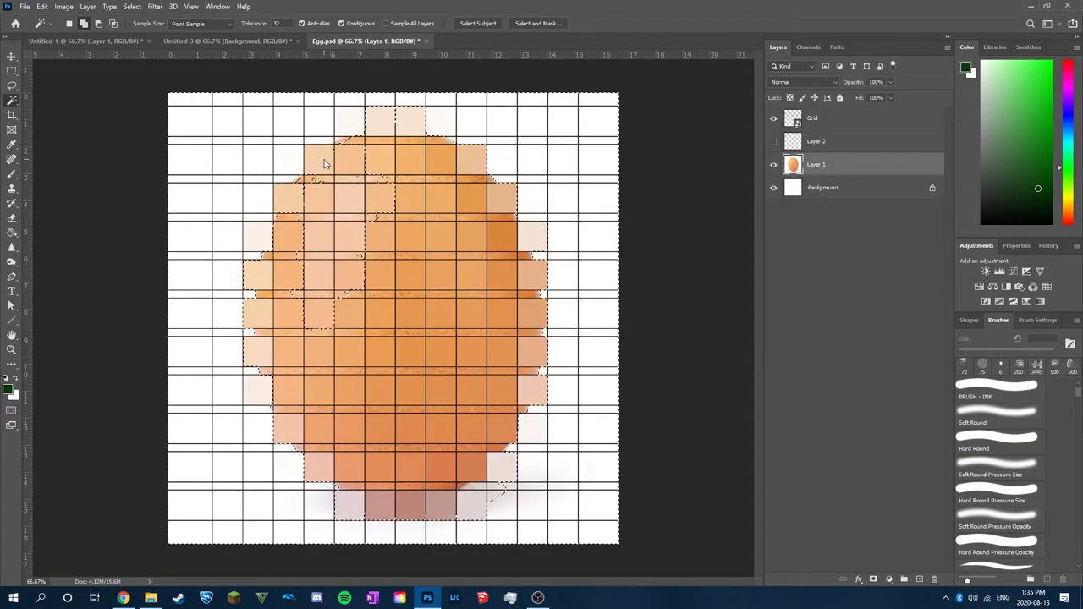
# Step: Copy the second row's eight grid cells from the egg photo onto Layer 3
pyautogui.click(819, 121)
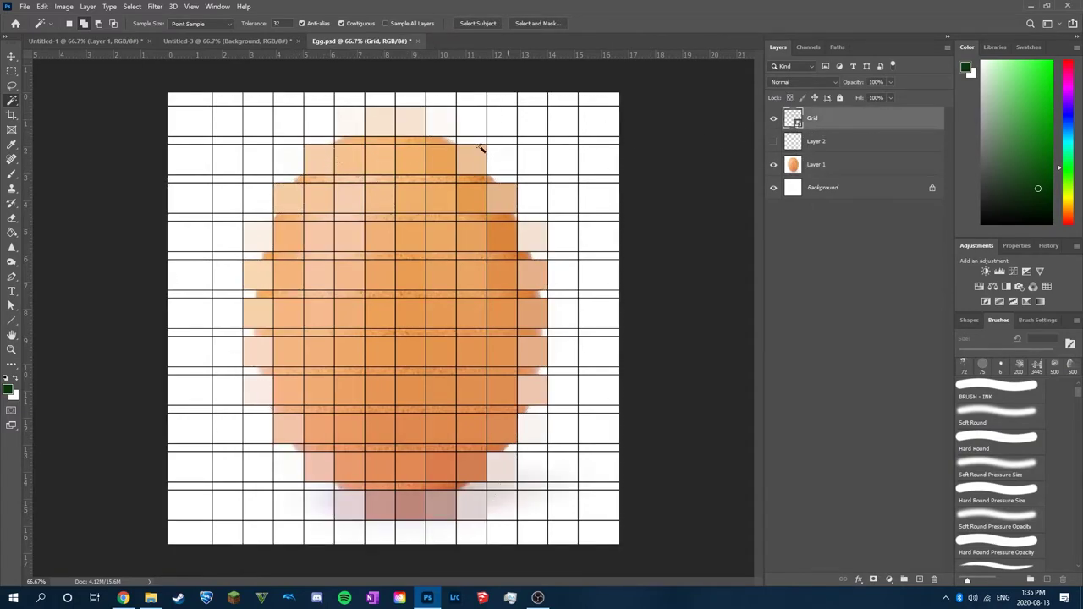
pyautogui.click(292, 161)
pyautogui.click(314, 157)
pyautogui.click(357, 160)
pyautogui.click(380, 159)
pyautogui.click(423, 156)
pyautogui.click(440, 159)
pyautogui.click(477, 161)
pyautogui.click(504, 161)
pyautogui.click(836, 164)
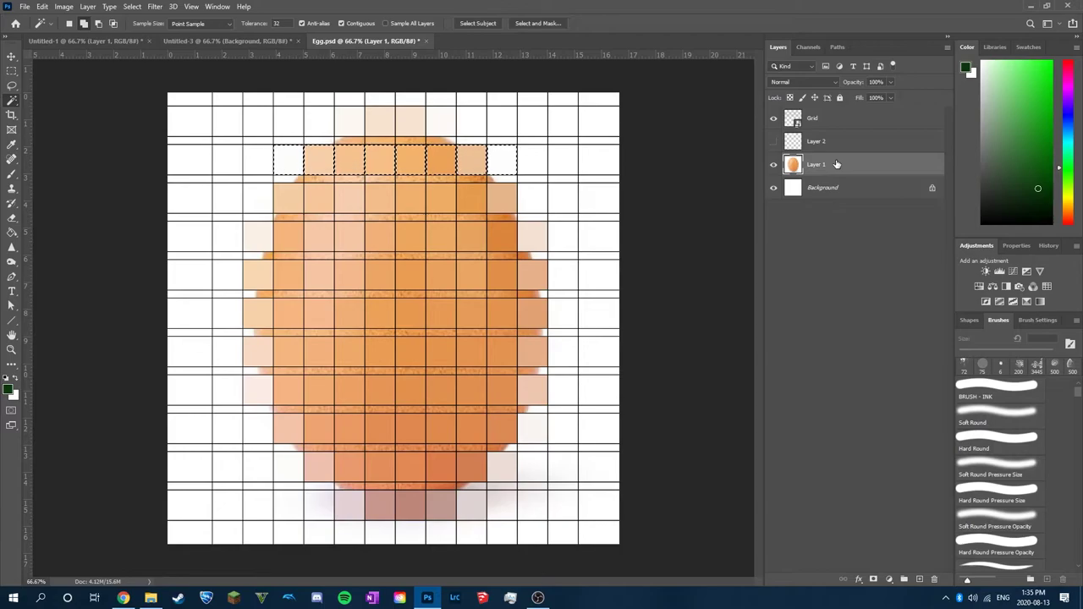
pyautogui.hotkey('ctrl', 'j')
# Step: Copy the third row's ten grid cells from the egg photo onto their own new layer
pyautogui.click(829, 122)
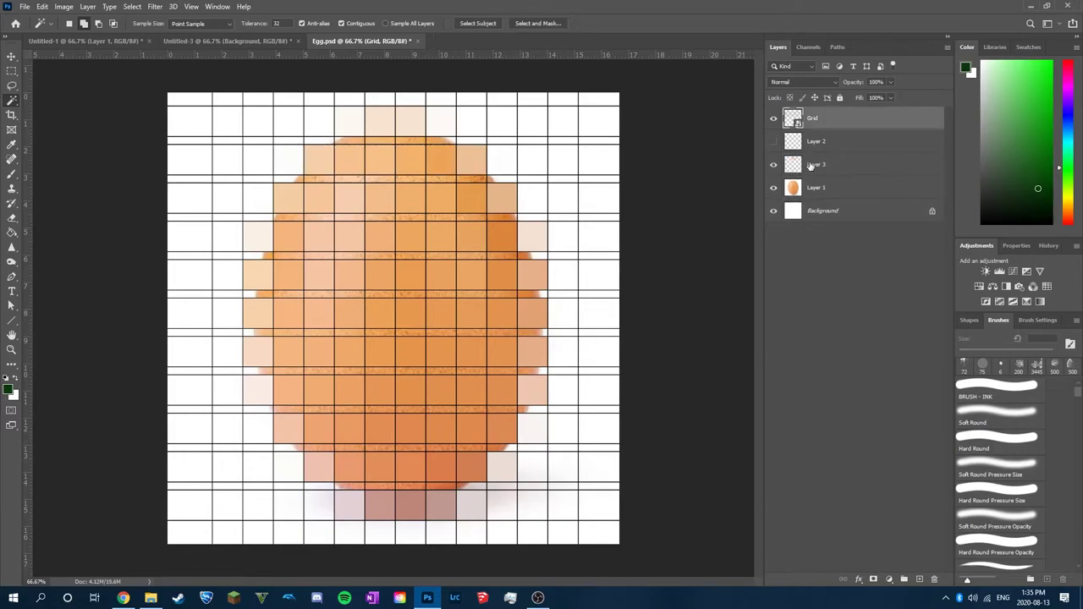
pyautogui.click(773, 165)
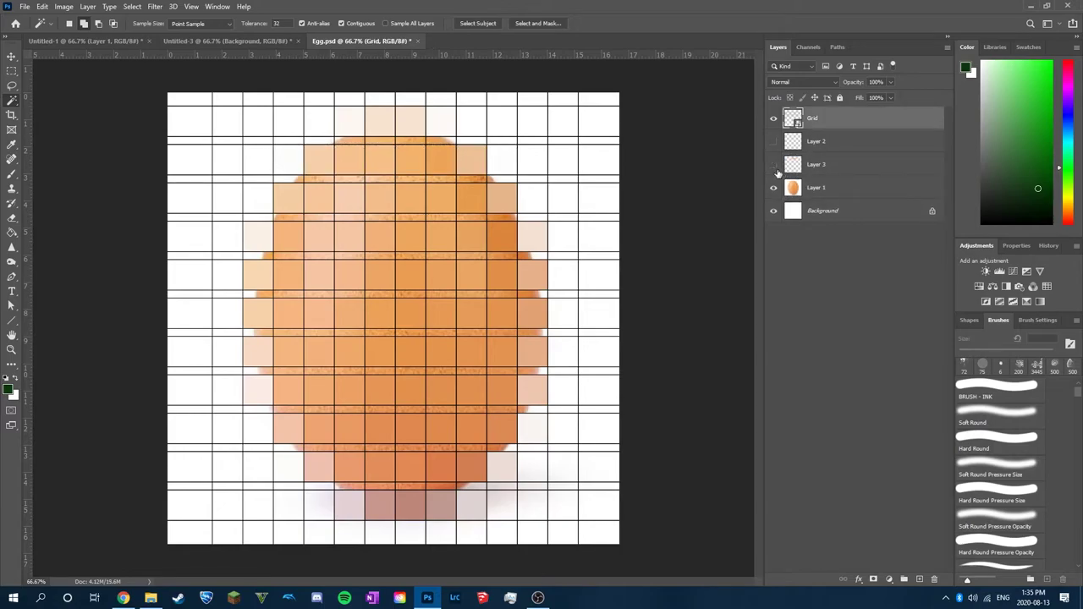
pyautogui.click(269, 239)
pyautogui.keyDown('shift'); pyautogui.click(292, 236); pyautogui.keyUp('shift')
pyautogui.keyDown('shift'); pyautogui.click(318, 235); pyautogui.keyUp('shift')
pyautogui.keyDown('shift'); pyautogui.click(348, 233); pyautogui.keyUp('shift')
pyautogui.keyDown('shift'); pyautogui.click(381, 237); pyautogui.keyUp('shift')
pyautogui.keyDown('shift'); pyautogui.click(410, 237); pyautogui.keyUp('shift')
pyautogui.keyDown('shift'); pyautogui.click(440, 236); pyautogui.keyUp('shift')
pyautogui.keyDown('shift'); pyautogui.click(471, 235); pyautogui.keyUp('shift')
pyautogui.keyDown('shift'); pyautogui.click(501, 237); pyautogui.keyUp('shift')
pyautogui.keyDown('shift'); pyautogui.click(531, 237); pyautogui.keyUp('shift')
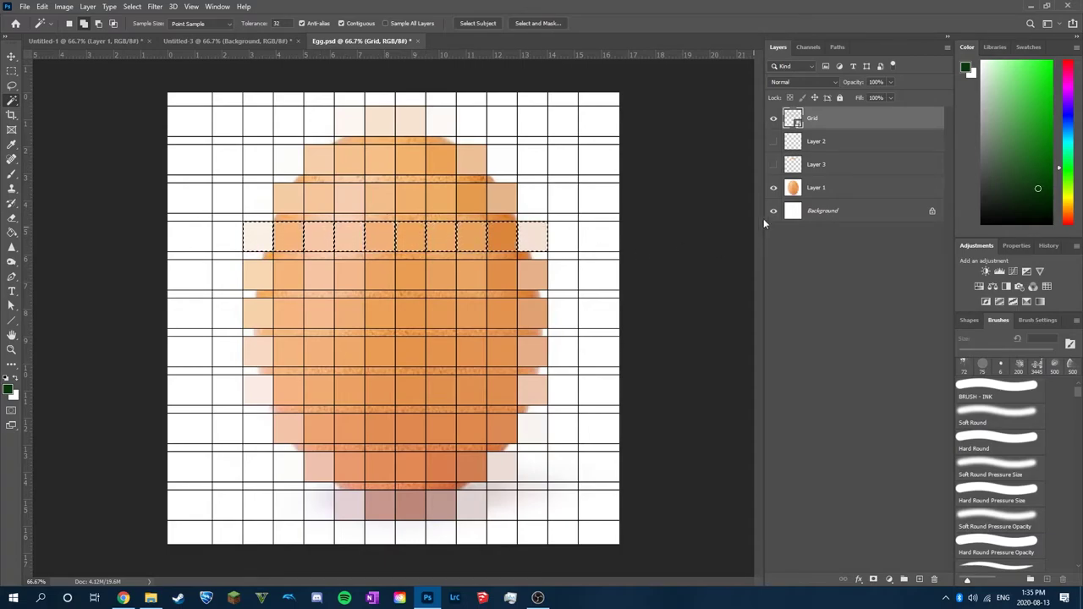
pyautogui.click(814, 189)
pyautogui.hotkey('ctrl', 'j')
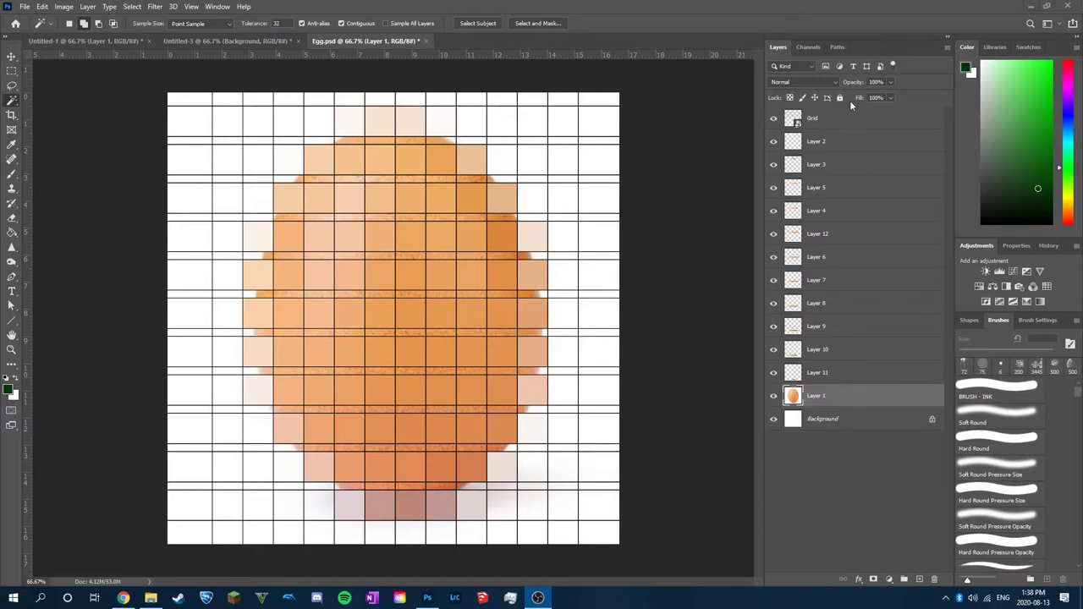
# Step: Hide the Grid and egg photo layers so only the coloured squares show, then pick the Type tool
pyautogui.click(773, 119)
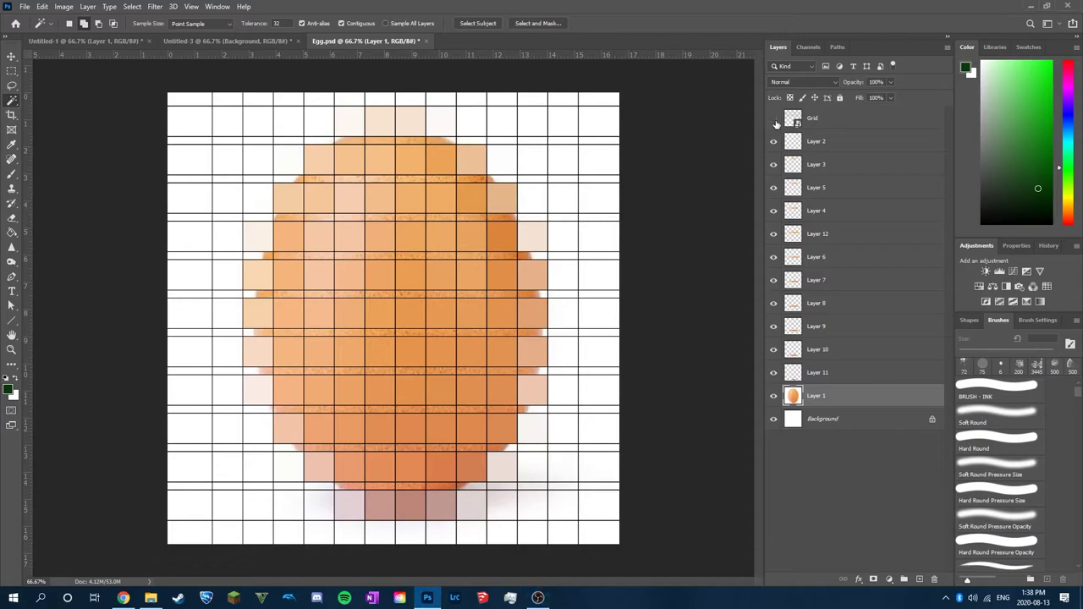
pyautogui.click(774, 397)
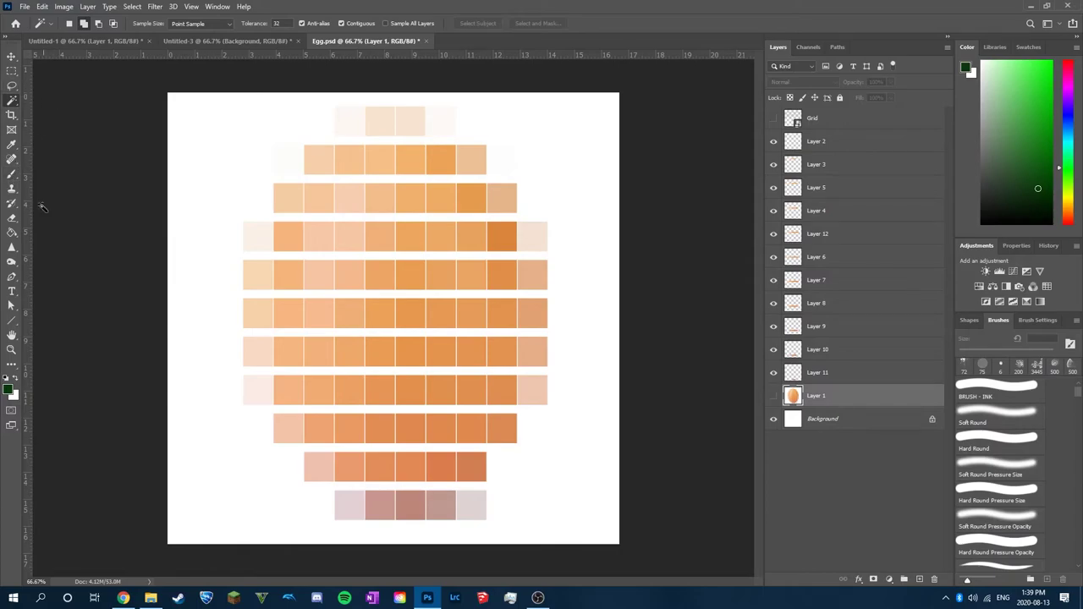
pyautogui.click(12, 291)
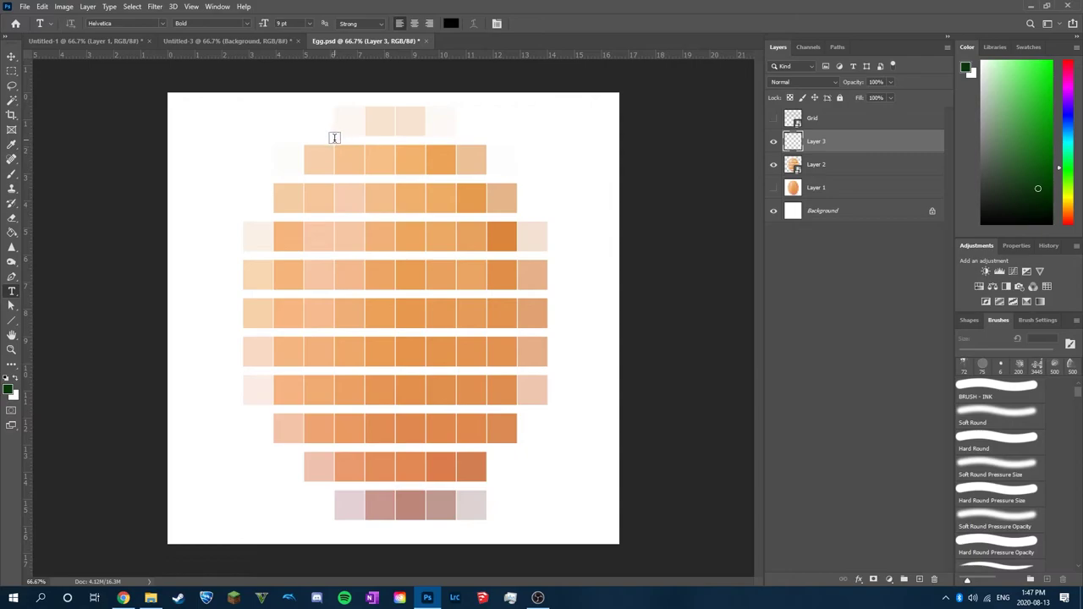
pyautogui.click(334, 138)
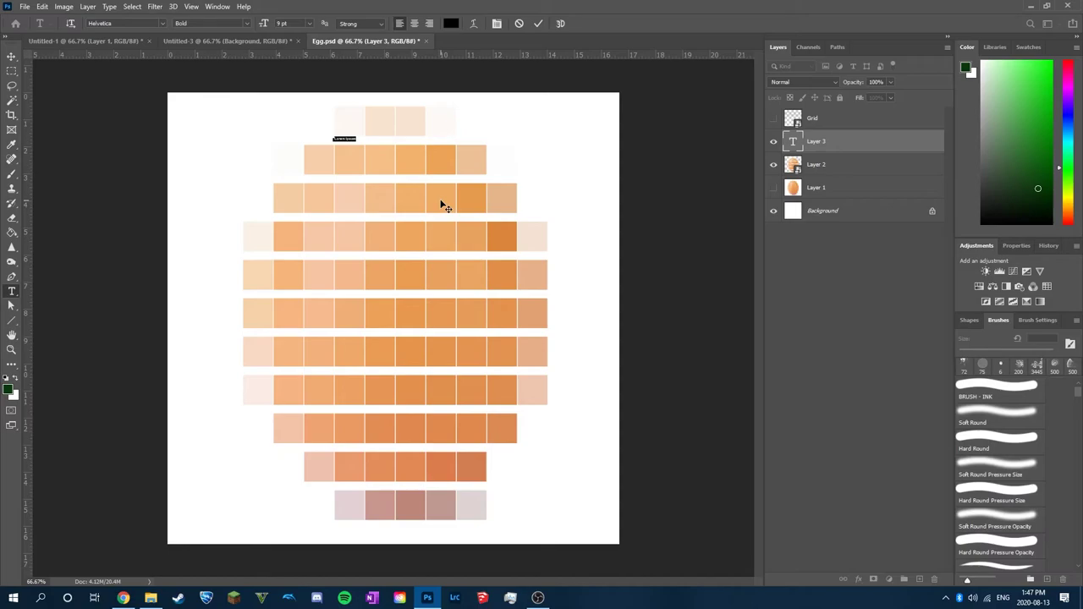
pyautogui.press('BackSpace')
pyautogui.hotkey('ctrl', '+')
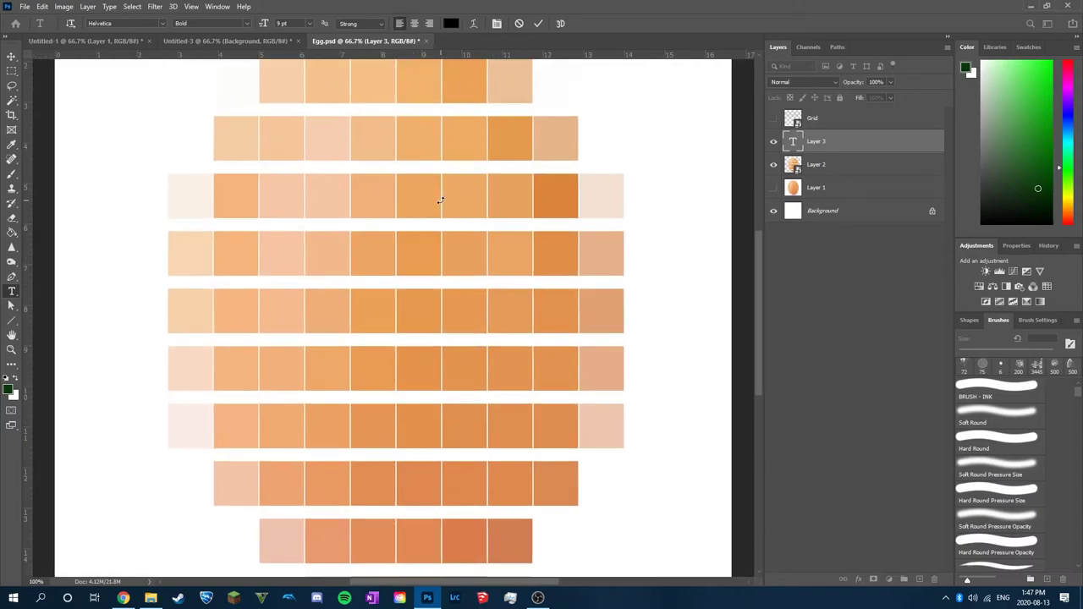
pyautogui.hotkey('ctrl', '+')
pyautogui.scroll(-3, 300, 213)
pyautogui.scroll(5, 178, 125)
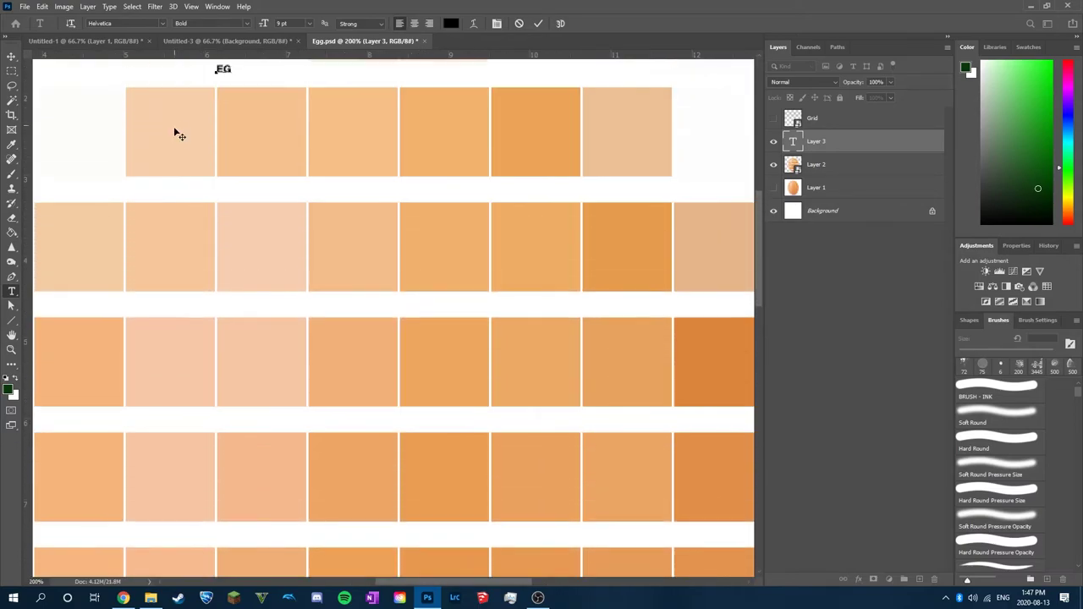
pyautogui.write('SHELL')
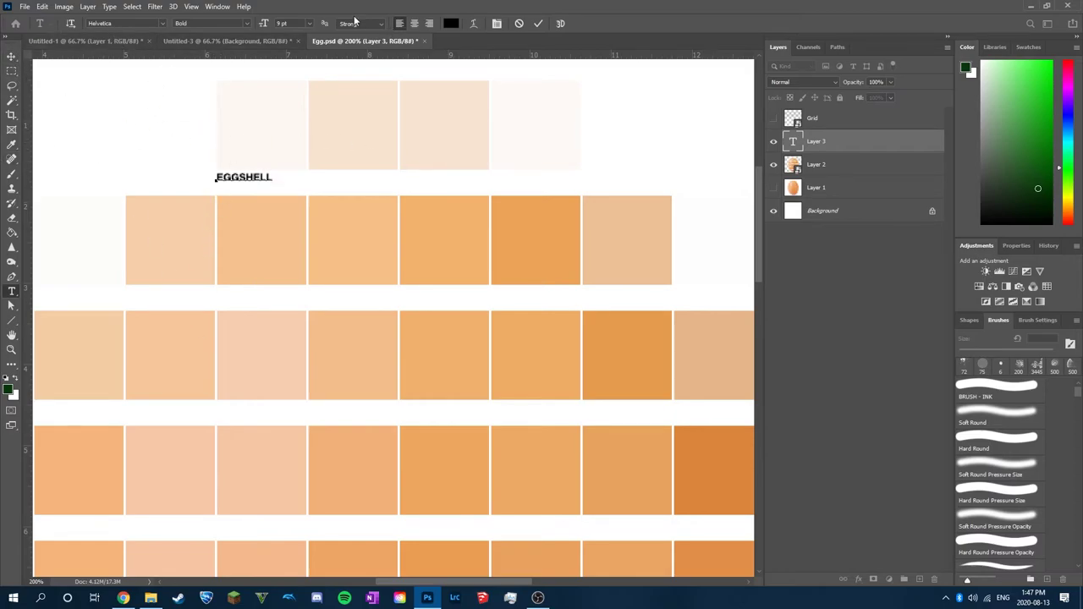
pyautogui.click(11, 57)
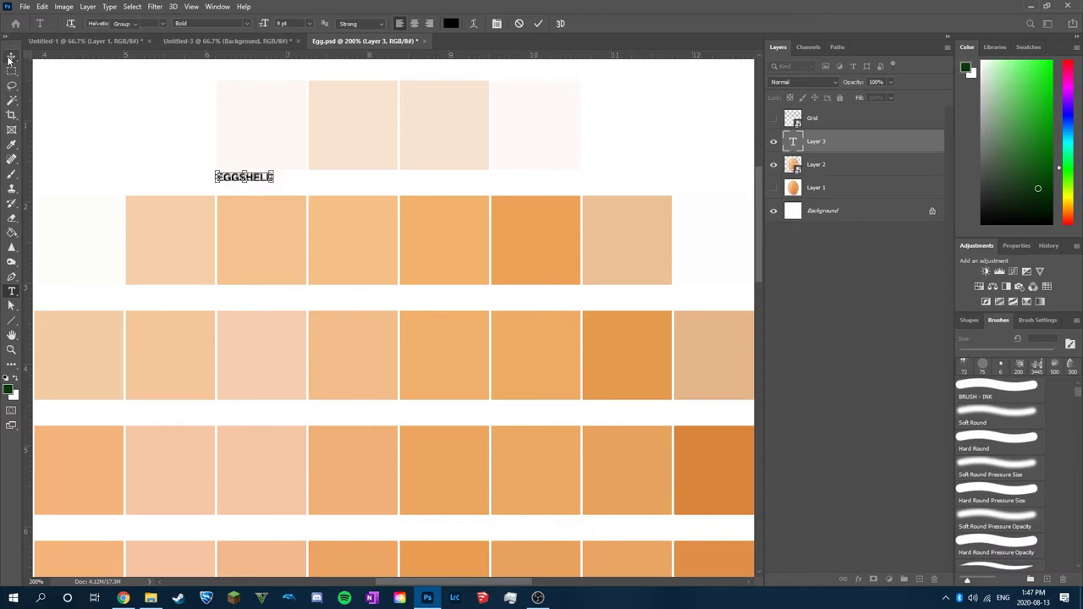
pyautogui.press('Right')
pyautogui.press('Right')
pyautogui.press('Down')
pyautogui.press('Down')
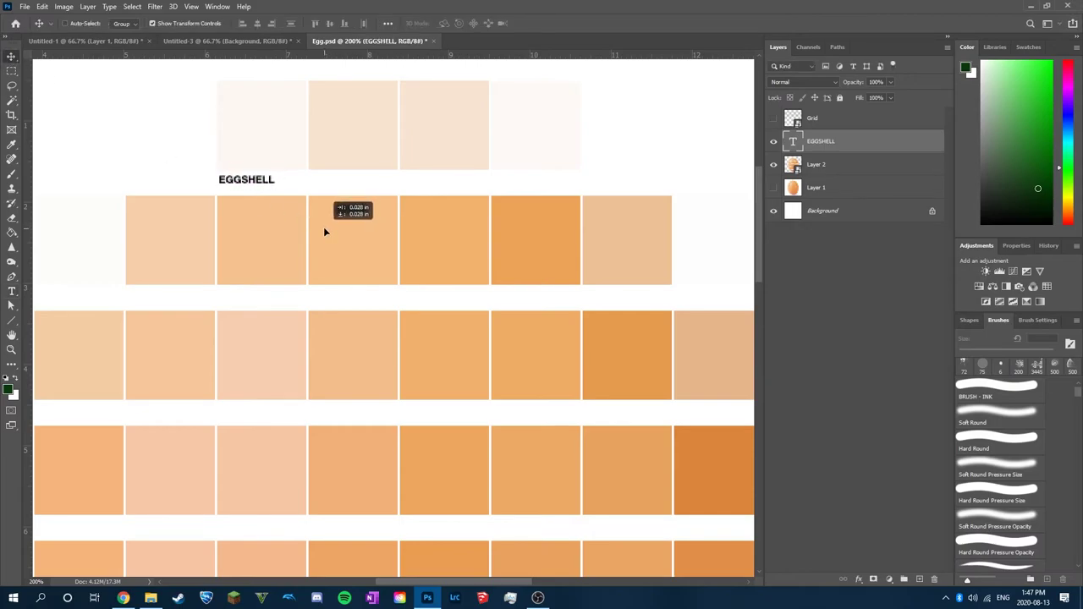
pyautogui.press('Up')
pyautogui.press('Left')
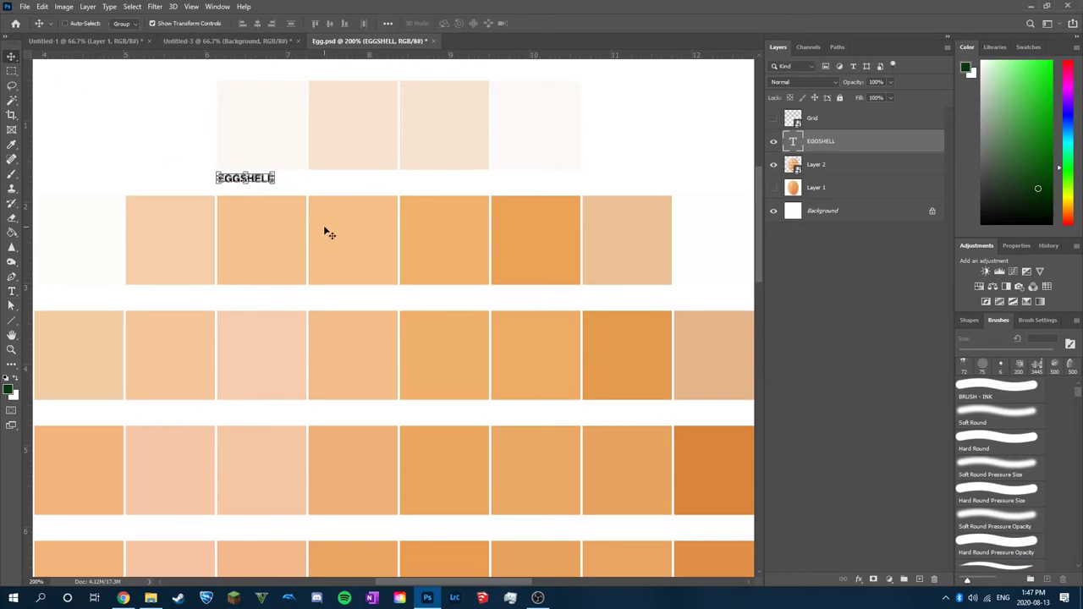
pyautogui.hotkey('ctrl', '-')
pyautogui.hotkey('ctrl', '-')
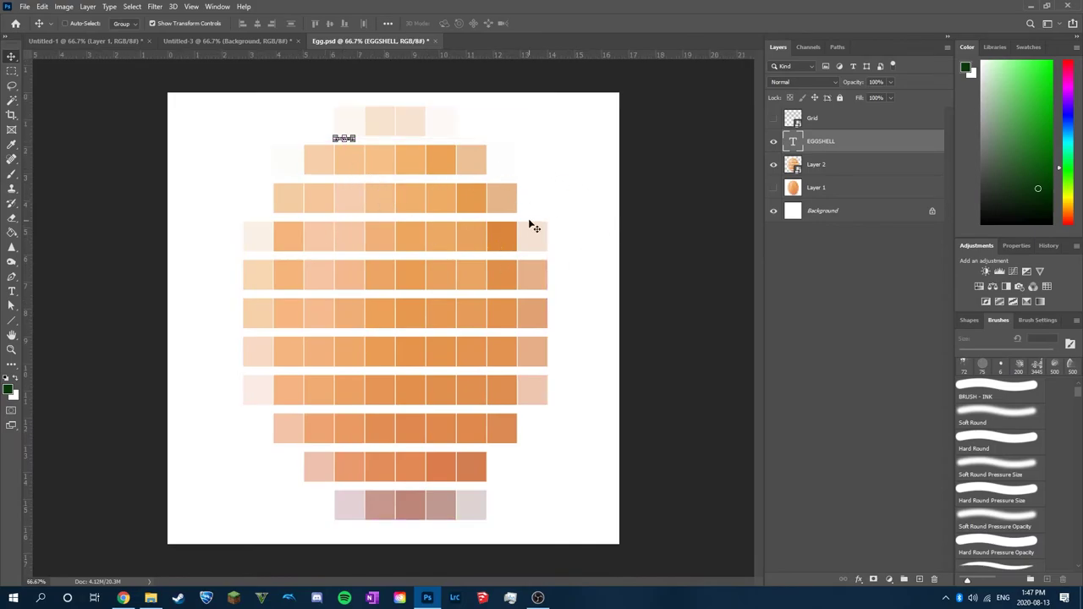
pyautogui.press('ctrl')
pyautogui.press('Delete')
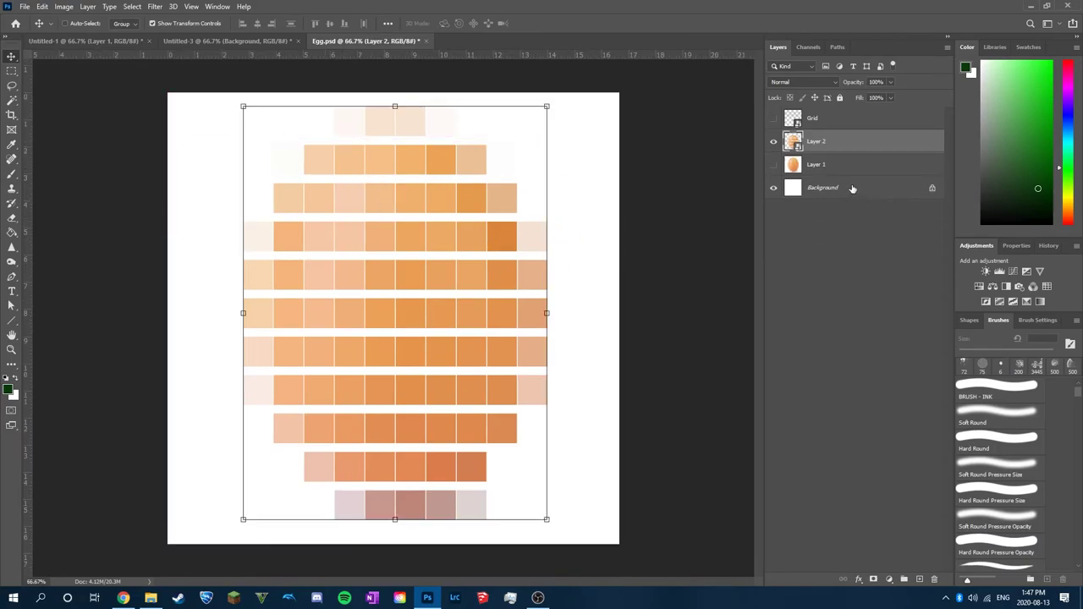
# Step: Add a new empty layer, then set the image width to 2000 pixels in Image Size
pyautogui.click(919, 579)
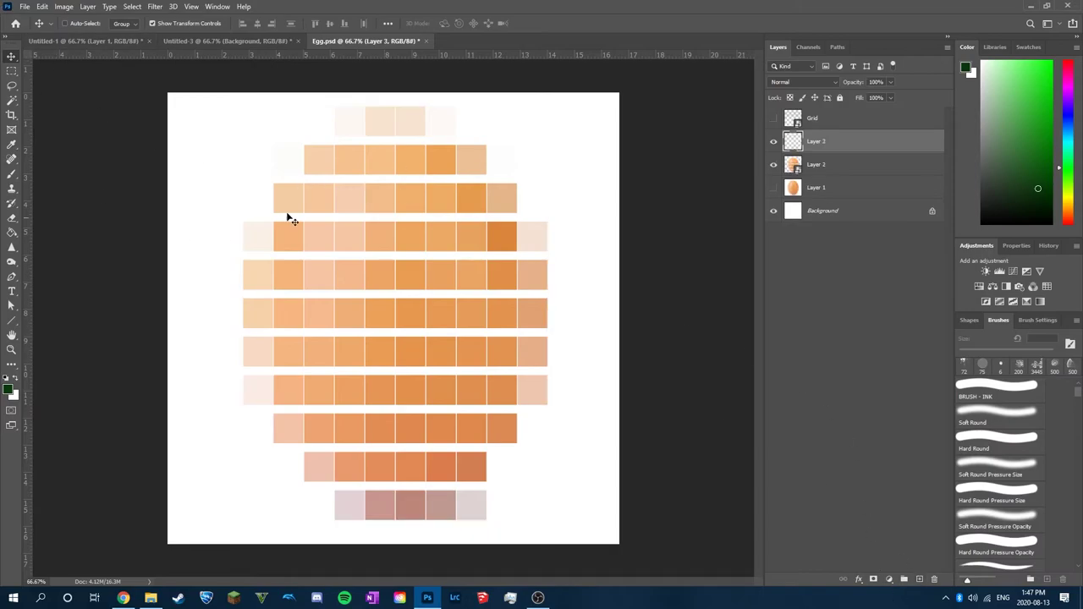
pyautogui.click(58, 7)
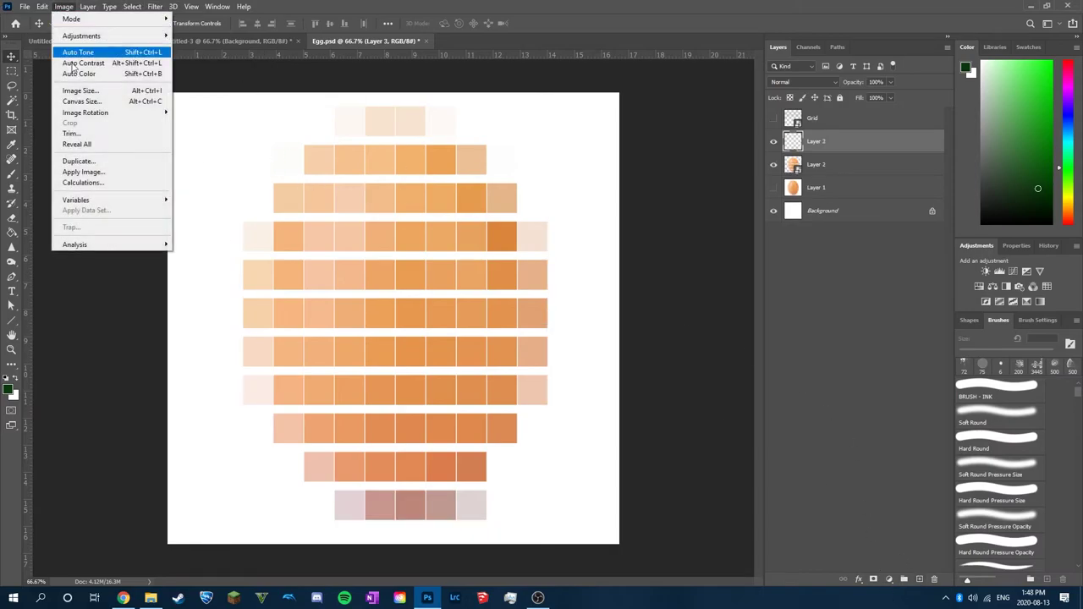
pyautogui.click(81, 91)
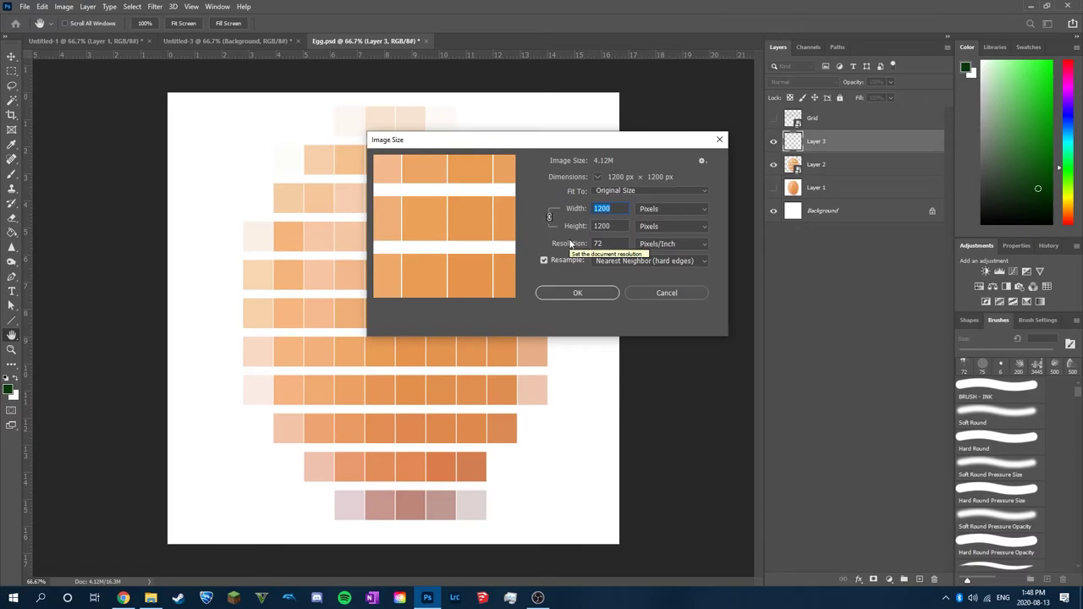
pyautogui.write('2000')
pyautogui.press('Return')
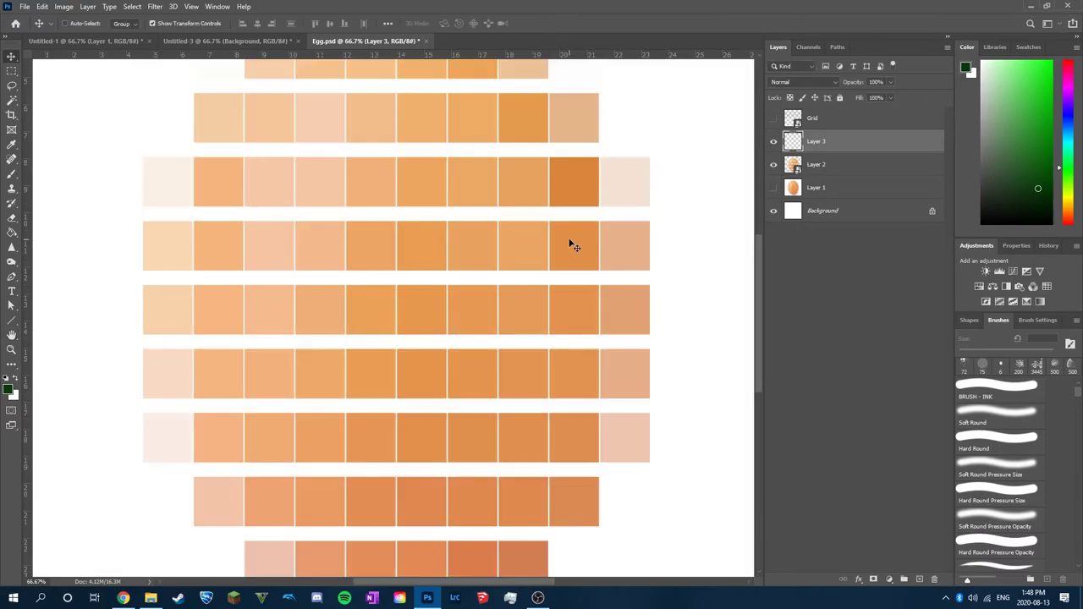
# Step: Add an 11 pt EGGSHELL label beneath the top row of squares and nudge it lower
pyautogui.scroll(4, 310, 155)
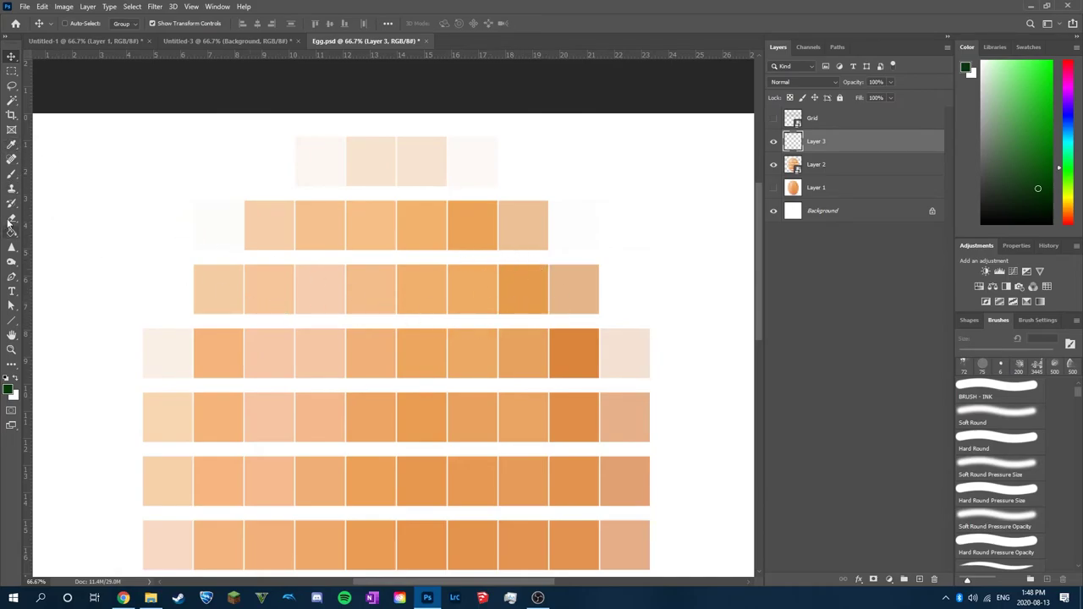
pyautogui.click(11, 291)
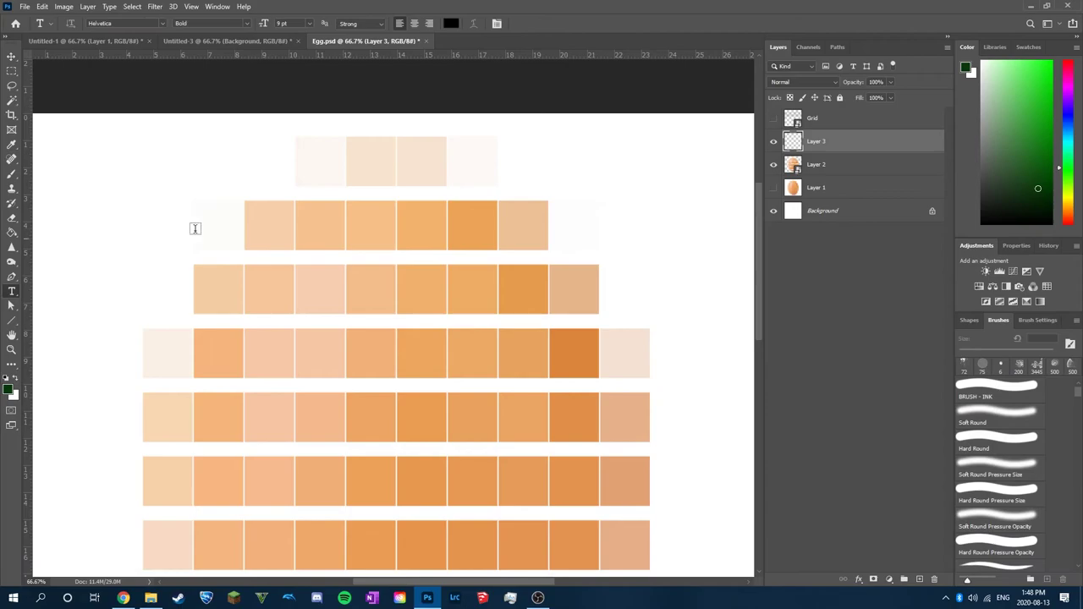
pyautogui.click(296, 194)
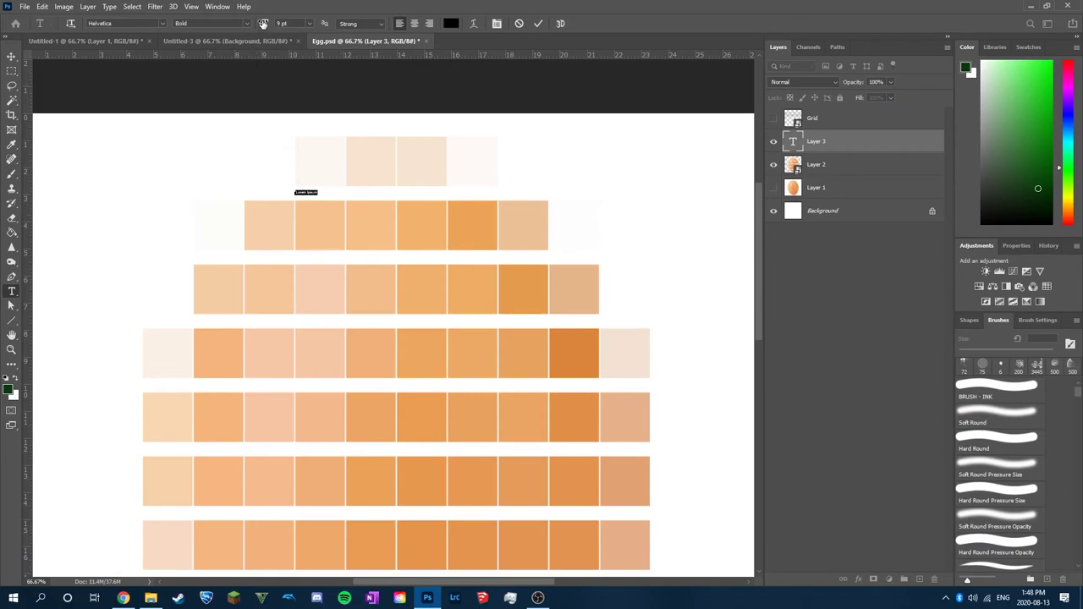
pyautogui.moveTo(263, 23); pyautogui.dragTo(265, 24)
pyautogui.write('Eggs')
pyautogui.click(11, 56)
pyautogui.moveTo(375, 247); pyautogui.dragTo(375, 249)
# Step: Drag a horizontal ruler guide onto the canvas for aligning the labels
pyautogui.scroll(2, 334, 220)
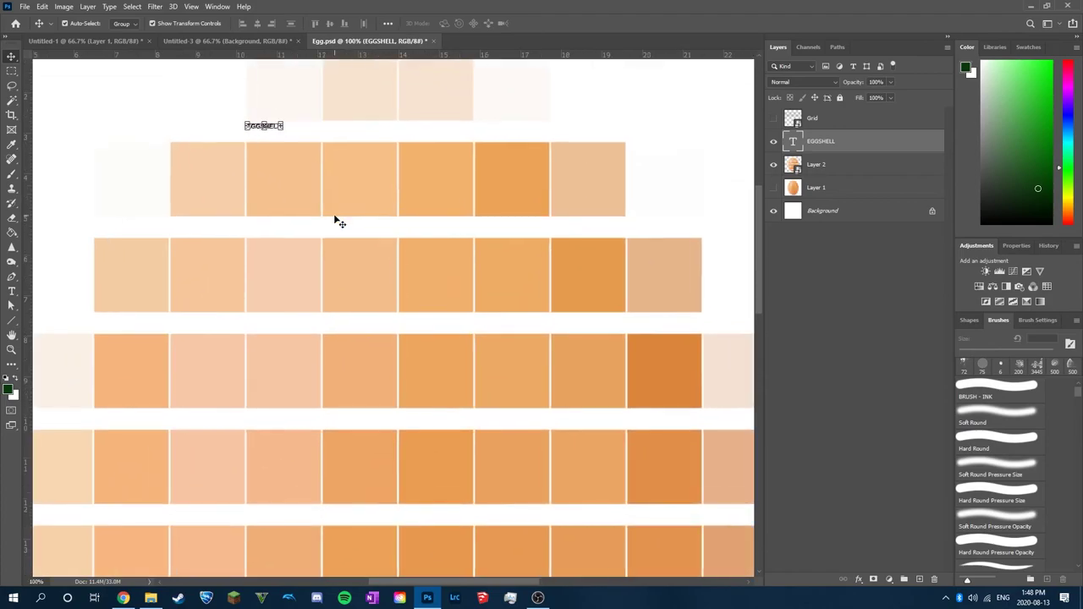
pyautogui.hscroll(-3, 272, 240)
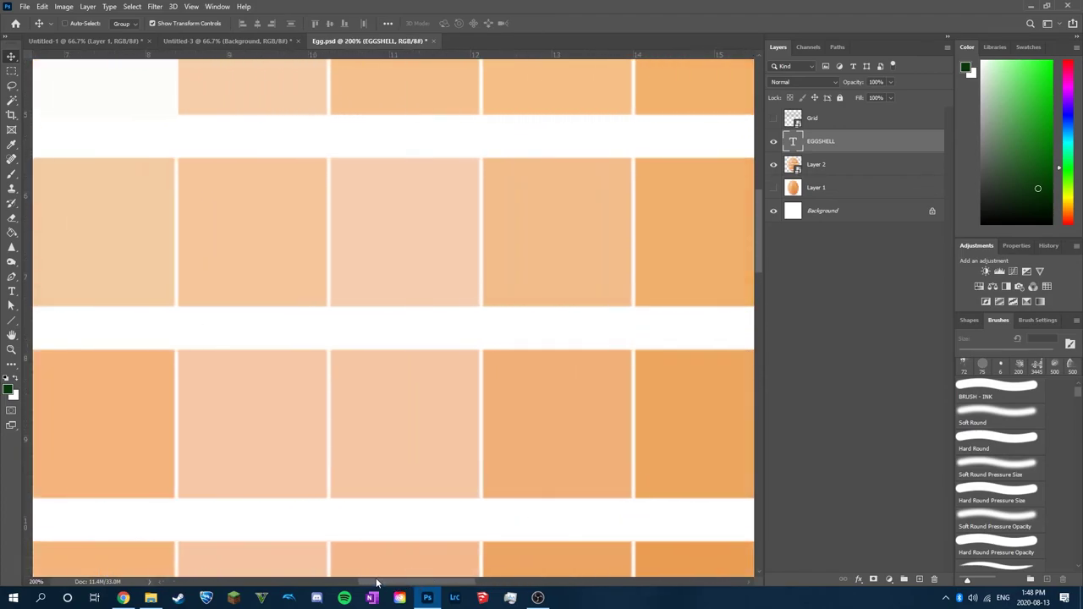
pyautogui.scroll(1, 273, 239)
pyautogui.scroll(3, 272, 239)
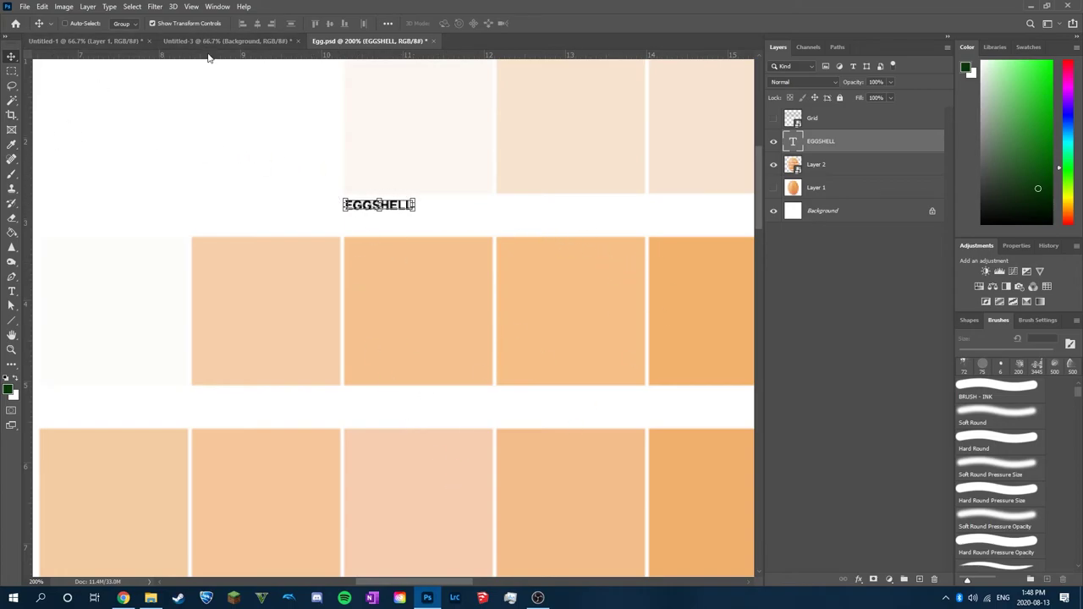
pyautogui.moveTo(210, 56); pyautogui.dragTo(307, 201)
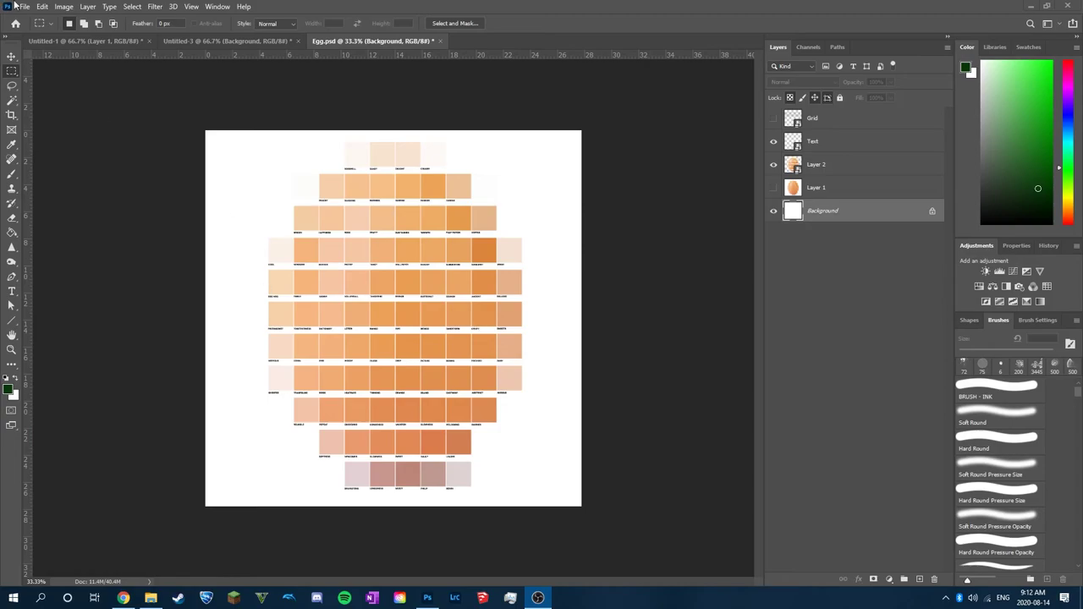
pyautogui.click(773, 141)
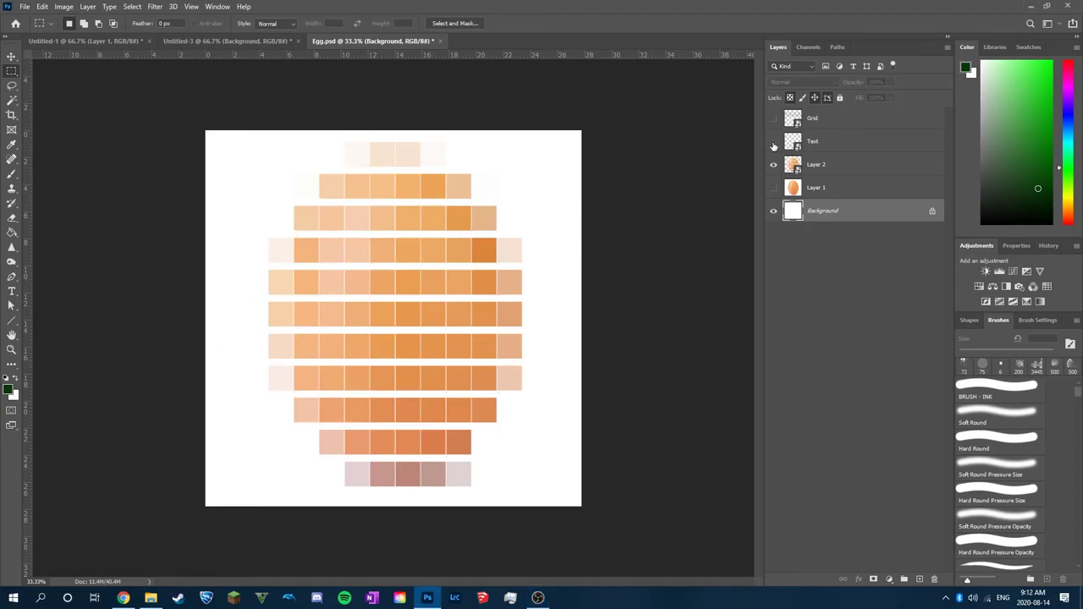
pyautogui.click(772, 142)
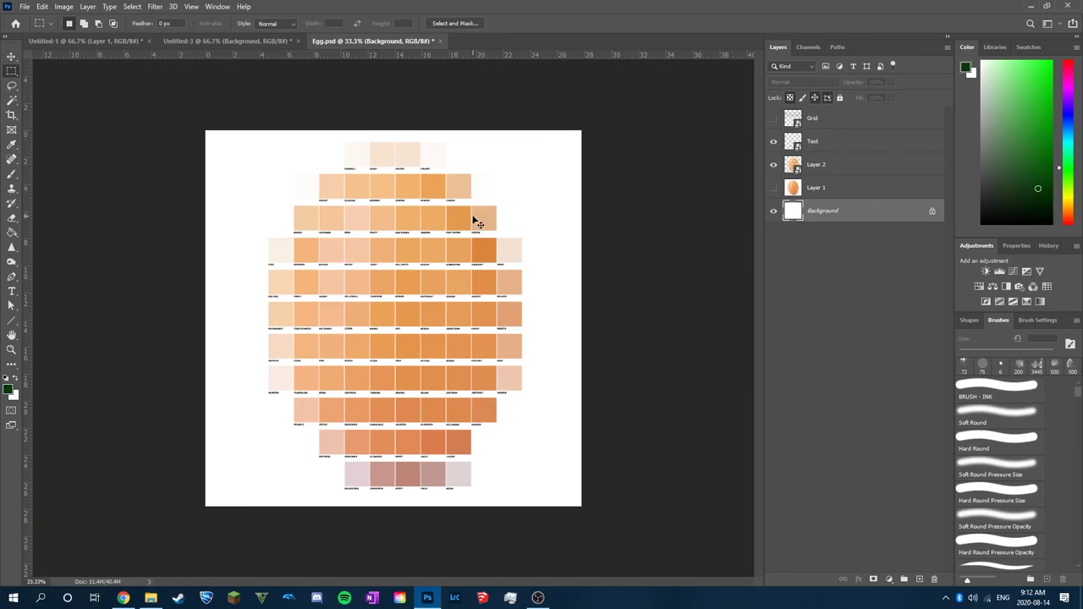
pyautogui.hotkey('ctrl', '+')
pyautogui.scroll(3, 378, 262)
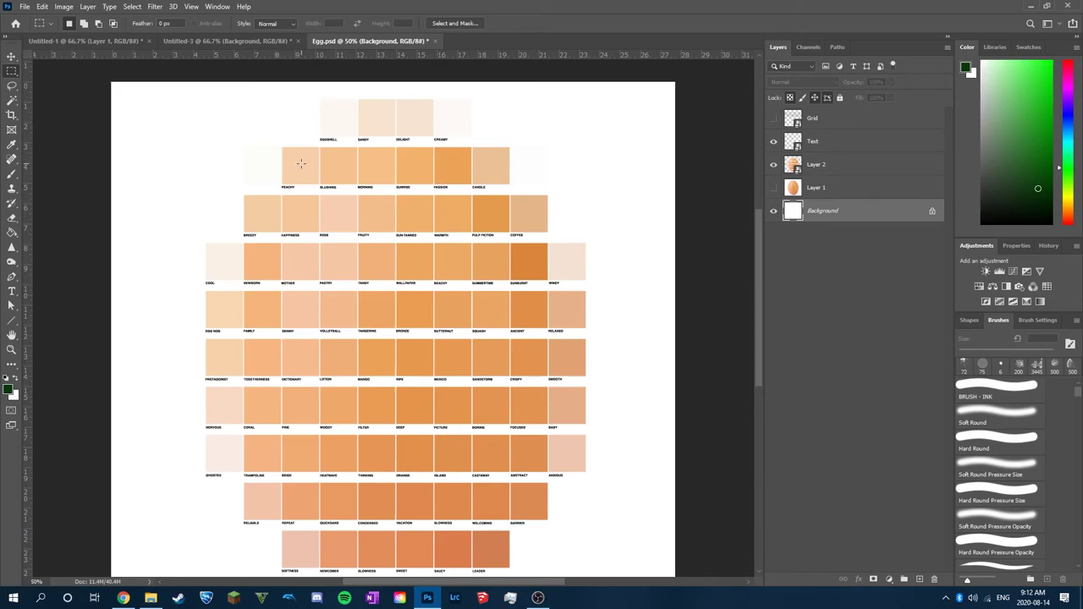
pyautogui.scroll(1, 385, 149)
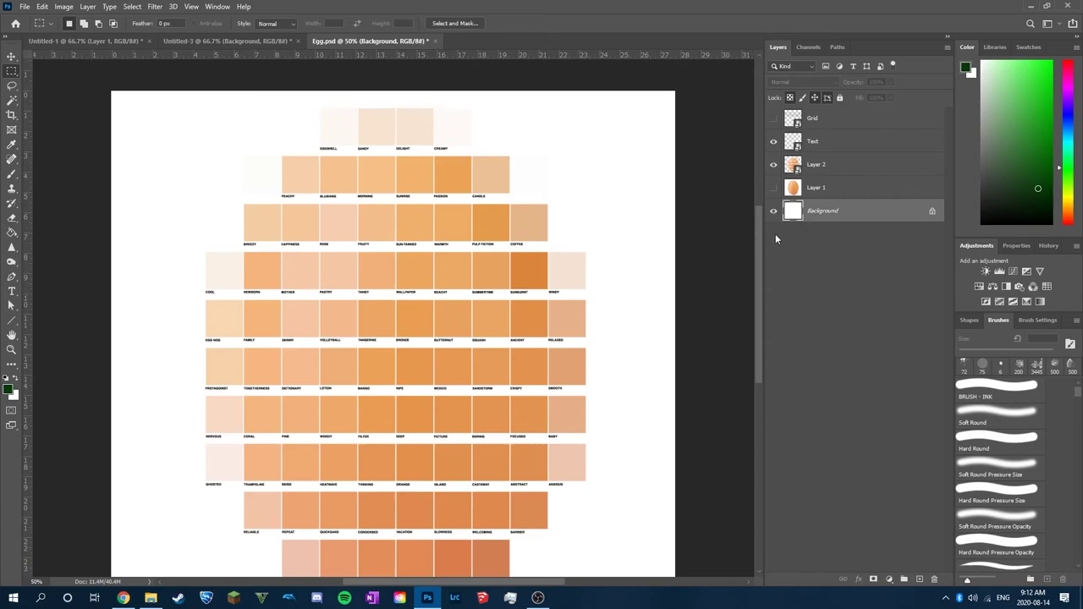
# Step: Duplicate the Text and Layer 2 layers, then hide the original two
pyautogui.click(871, 166)
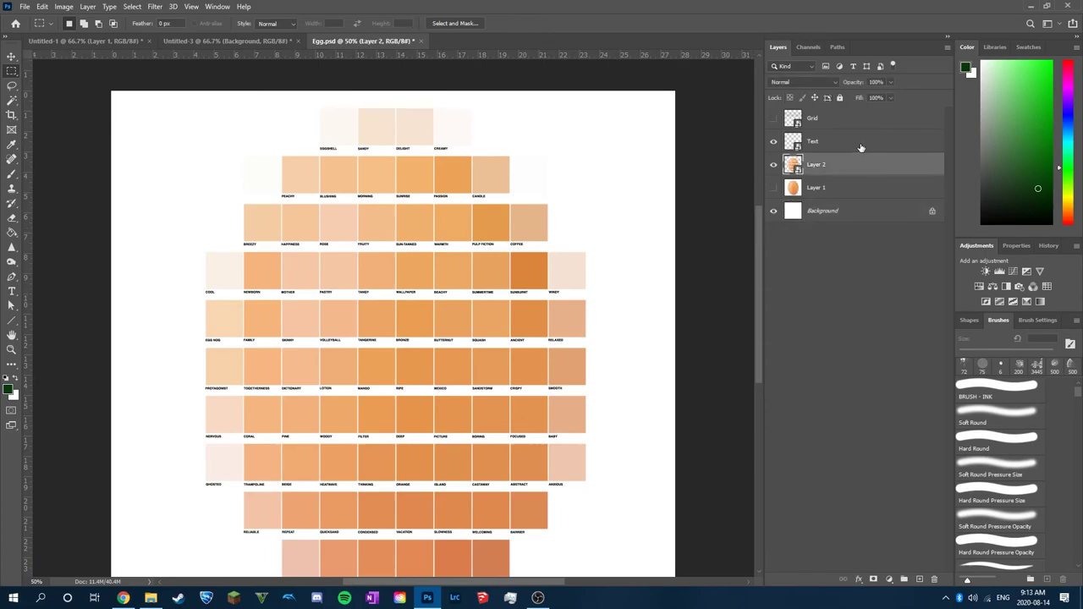
pyautogui.keyDown('shift'); pyautogui.click(860, 147); pyautogui.keyUp('shift')
pyautogui.rightClick(859, 147)
pyautogui.click(899, 135)
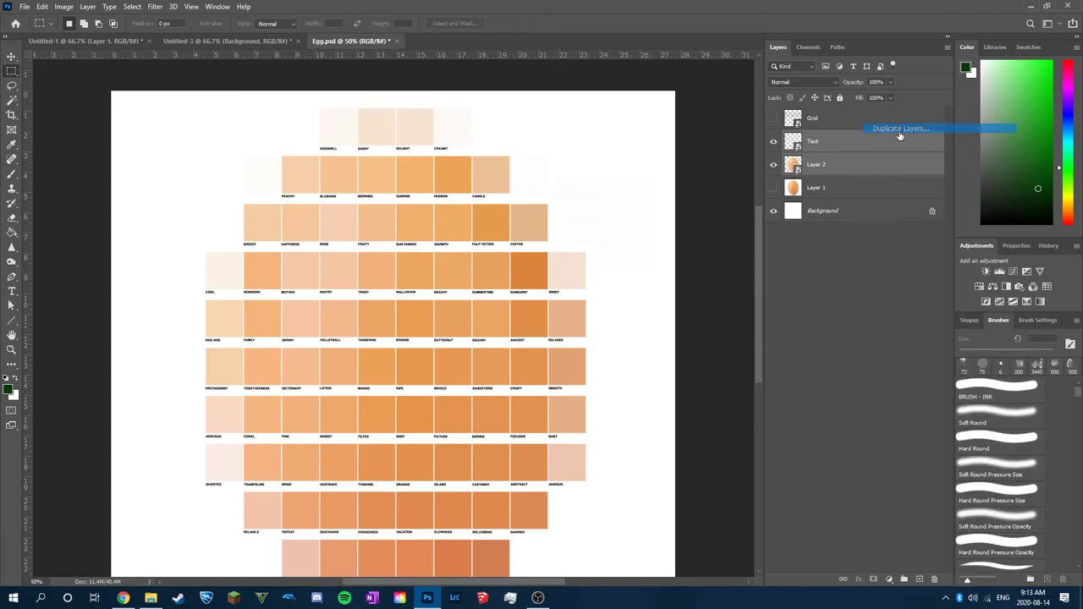
pyautogui.click(637, 184)
pyautogui.click(825, 187)
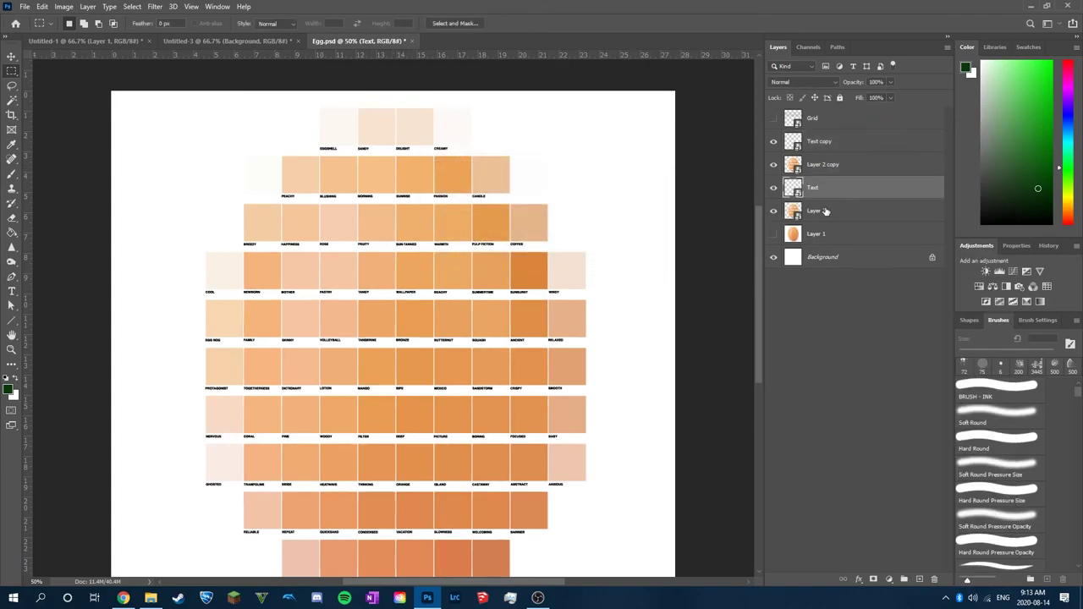
pyautogui.keyDown('shift'); pyautogui.click(825, 212); pyautogui.keyUp('shift')
pyautogui.click(773, 187)
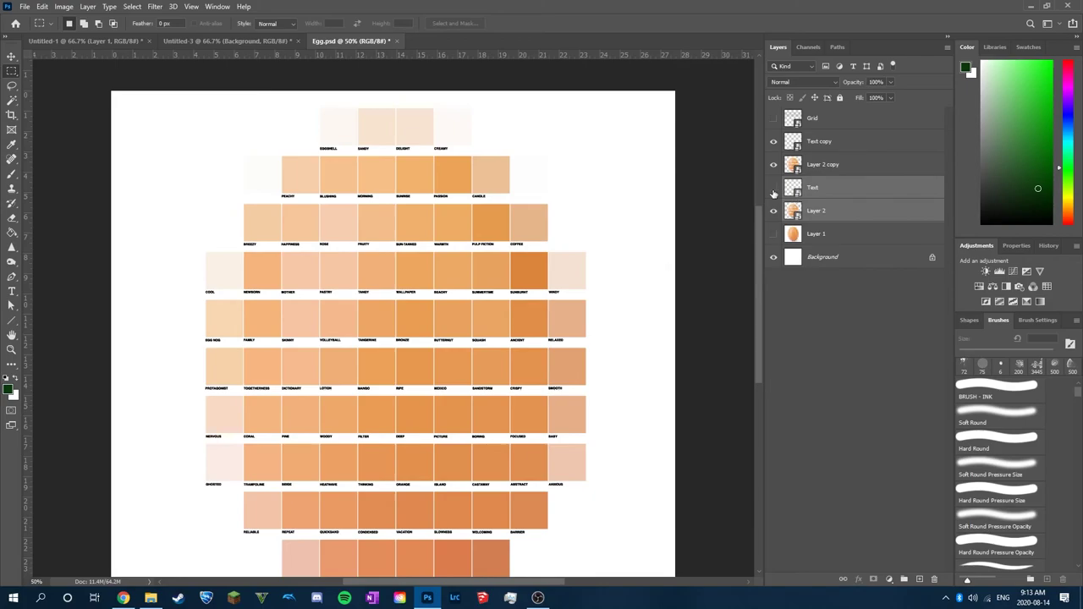
pyautogui.click(773, 210)
# Step: Merge Layer 2 copy and Text copy into a single Text copy layer
pyautogui.click(839, 164)
pyautogui.keyDown('shift'); pyautogui.click(839, 141); pyautogui.keyUp('shift')
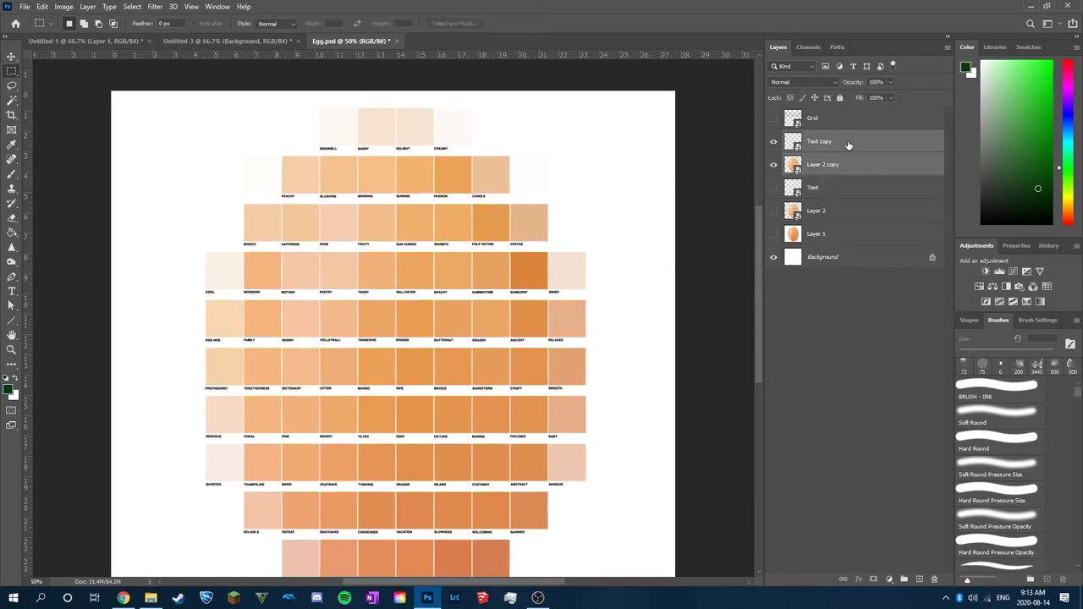
pyautogui.rightClick(846, 143)
pyautogui.click(881, 442)
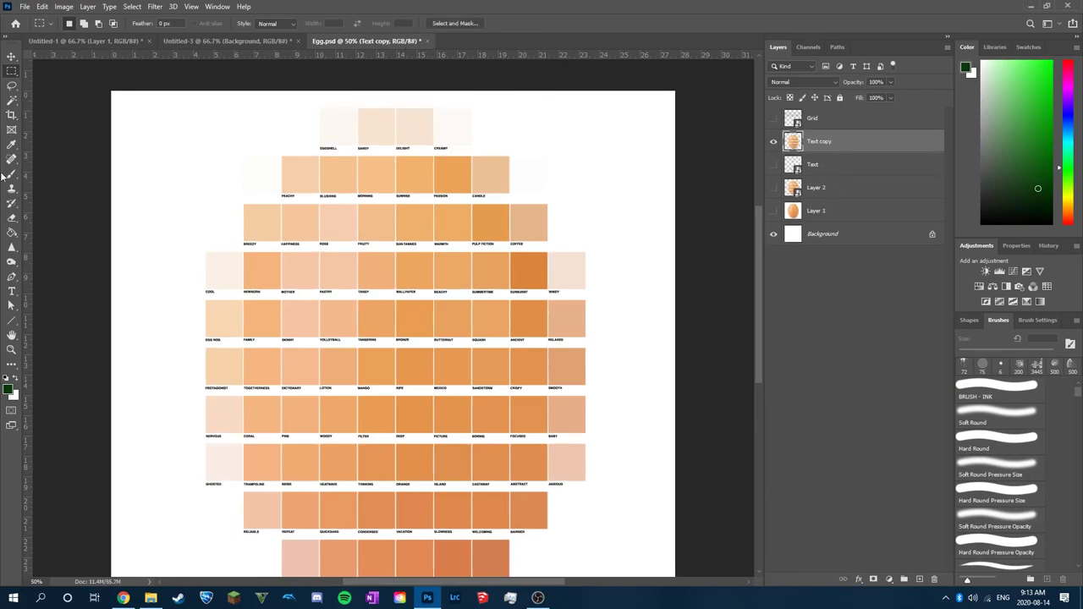
pyautogui.scroll(1, 16, 121)
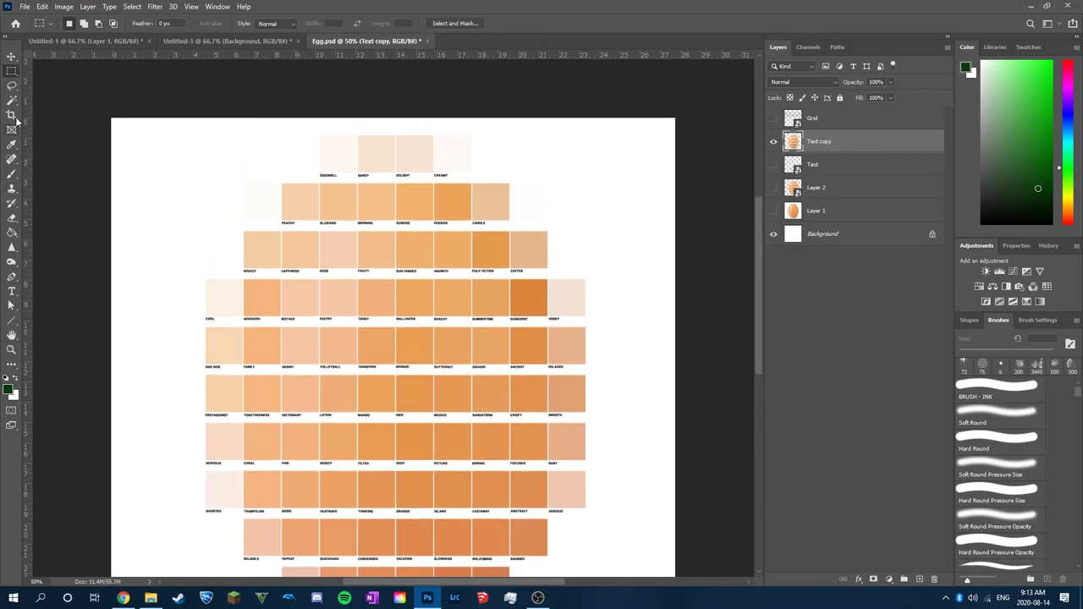
# Step: At 100% zoom, rotate the PEACHY swatch and its label about 1.4°
pyautogui.rightClick(11, 73)
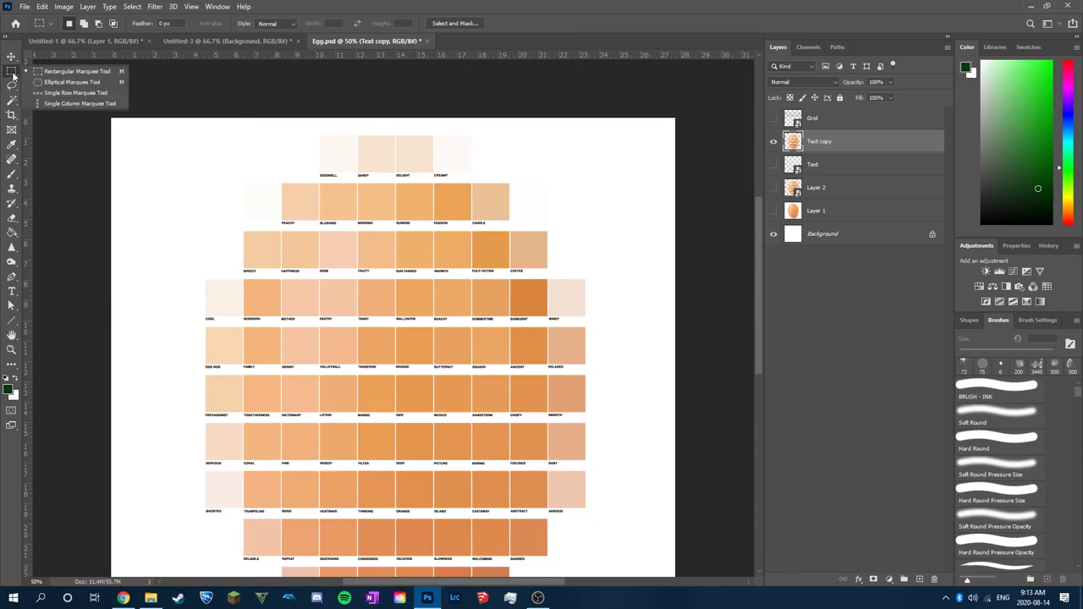
pyautogui.scroll(2, 288, 212)
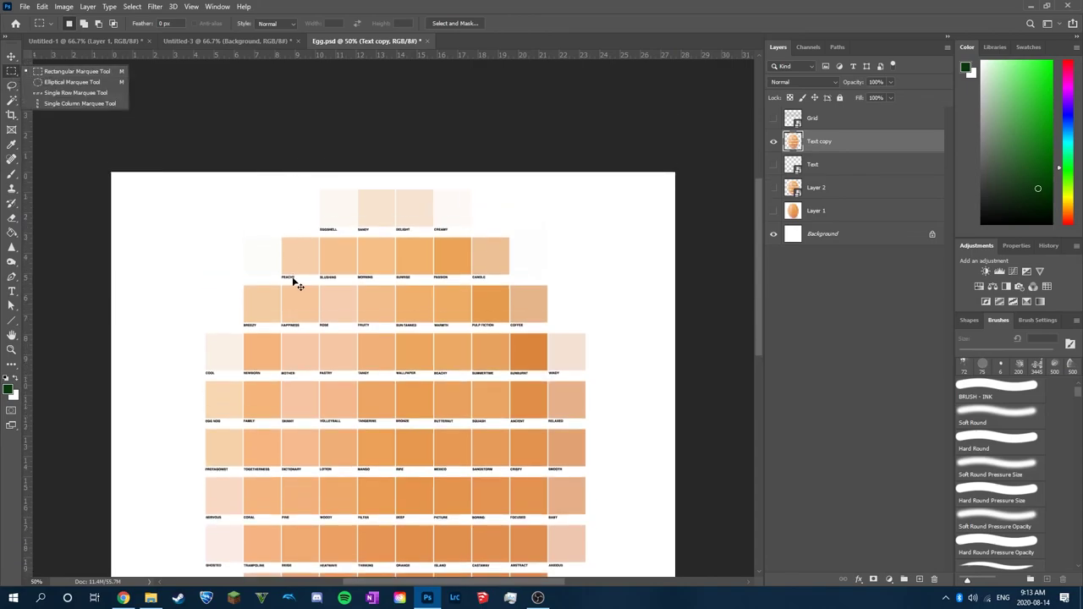
pyautogui.hotkey('ctrl', '+')
pyautogui.hotkey('ctrl', '+')
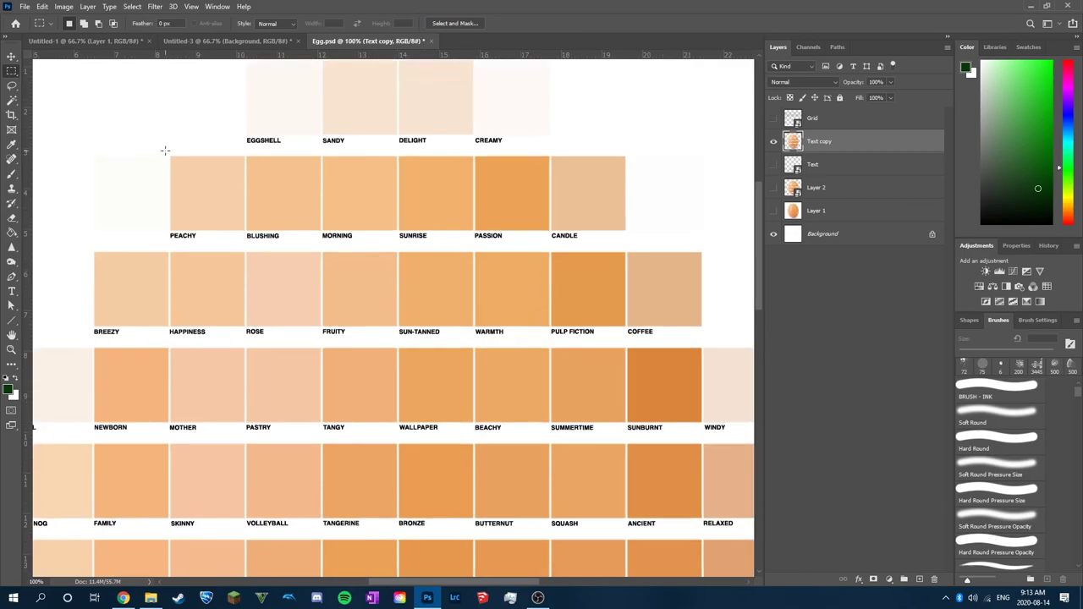
pyautogui.moveTo(167, 152); pyautogui.dragTo(246, 251)
pyautogui.hotkey('ctrl', 't')
pyautogui.moveTo(249, 140)
pyautogui.mouseDown()
pyautogui.moveTo(269, 142)
pyautogui.moveTo(258, 138)
pyautogui.mouseUp()
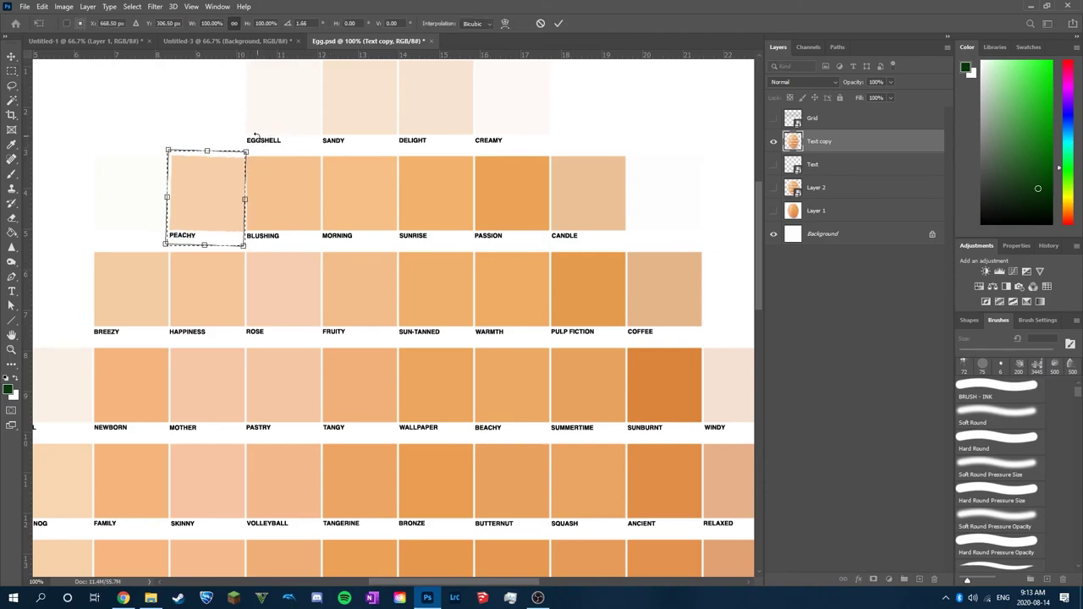
pyautogui.press('Left')
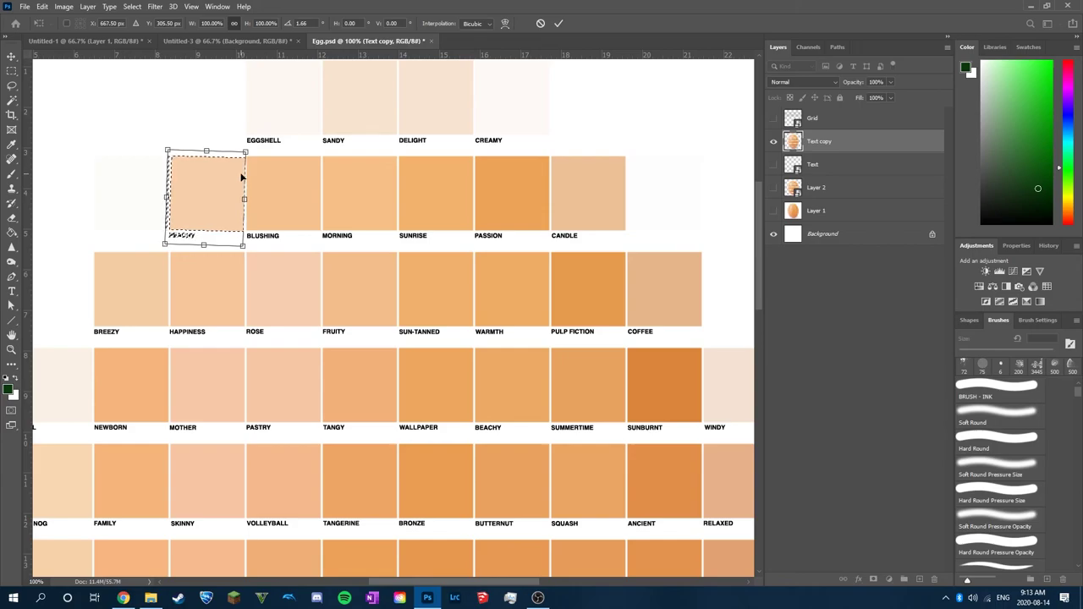
pyautogui.press('Up')
pyautogui.press('Escape')
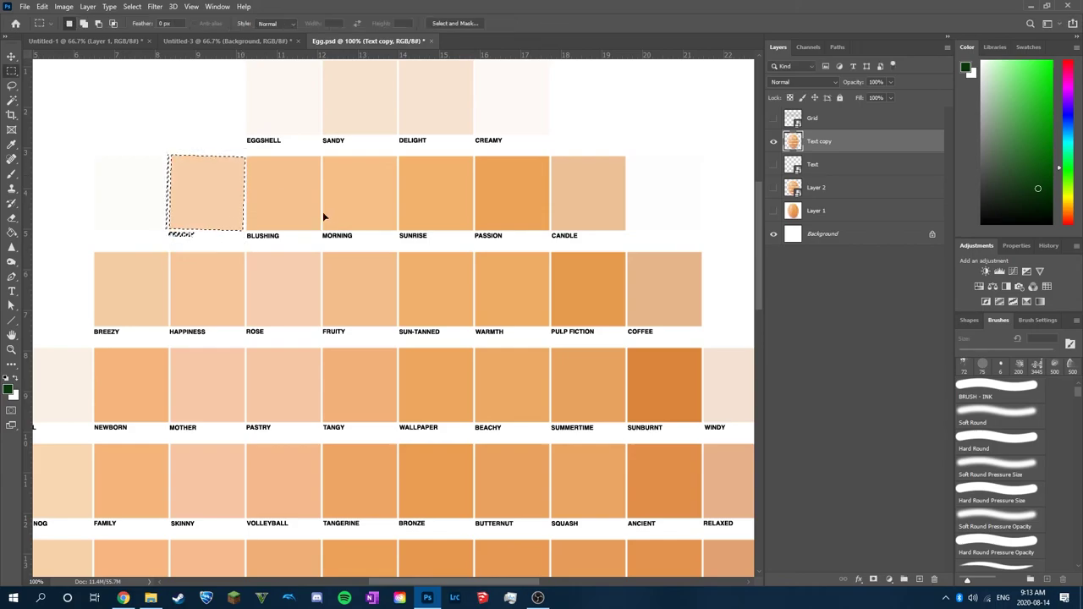
# Step: Rotate the PASSION swatch and label about -1.5°, deselect, and zoom back out
pyautogui.click(824, 242)
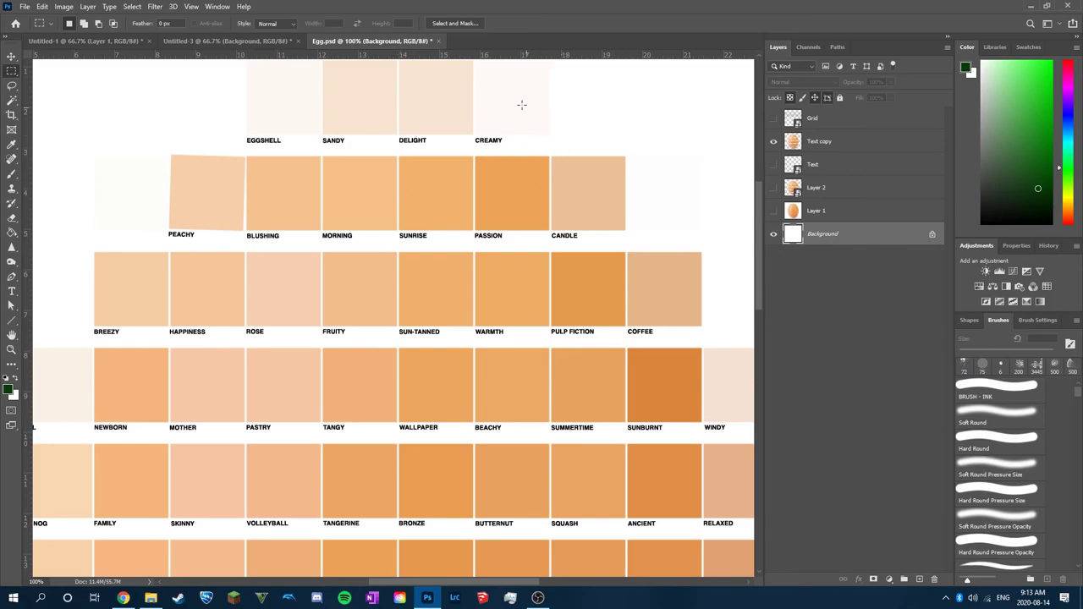
pyautogui.scroll(3, 521, 105)
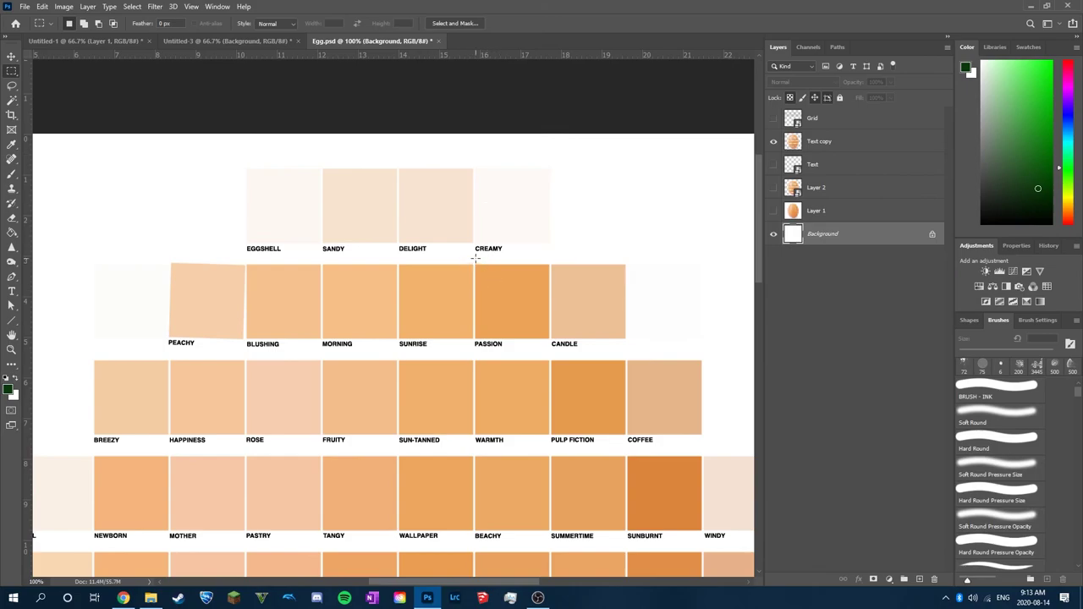
pyautogui.moveTo(474, 256); pyautogui.dragTo(549, 352)
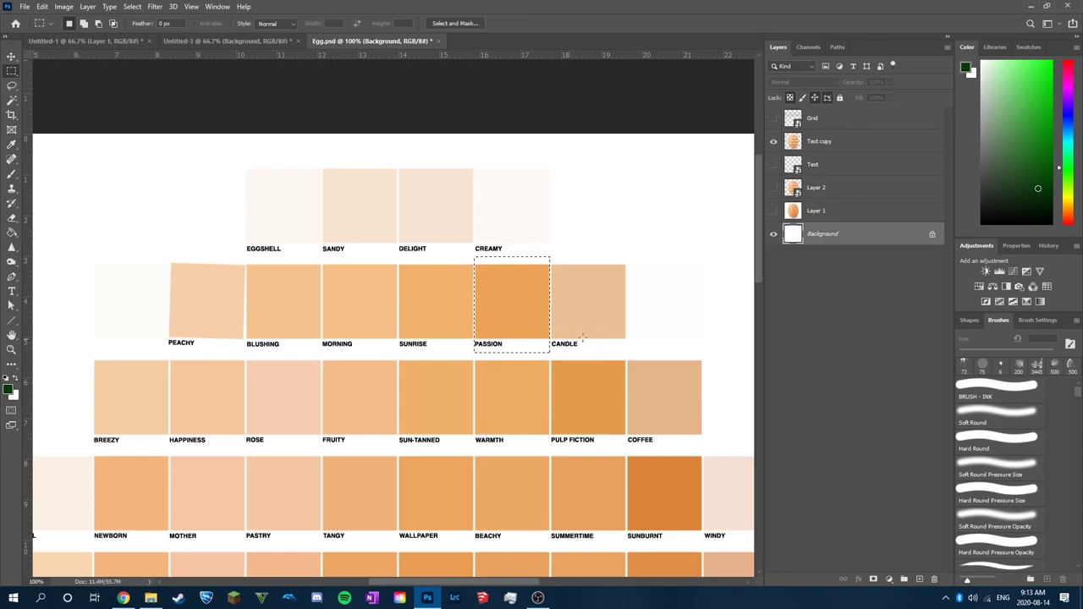
pyautogui.click(821, 142)
pyautogui.hotkey('ctrl', 't')
pyautogui.moveTo(592, 235); pyautogui.dragTo(594, 231)
pyautogui.press('Return')
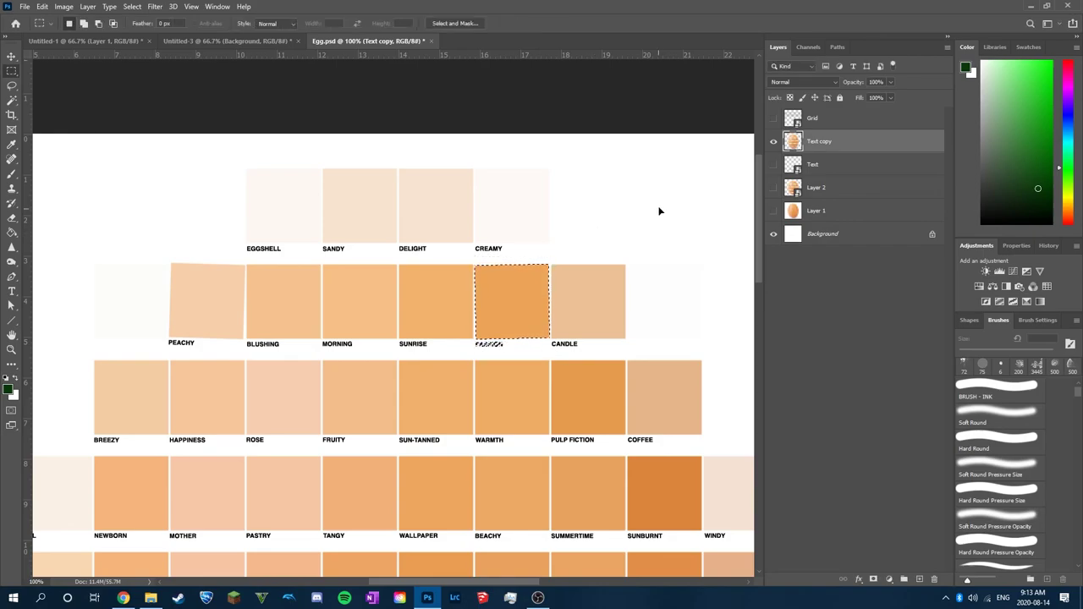
pyautogui.hotkey('ctrl', 'd')
pyautogui.scroll(-2, 401, 395)
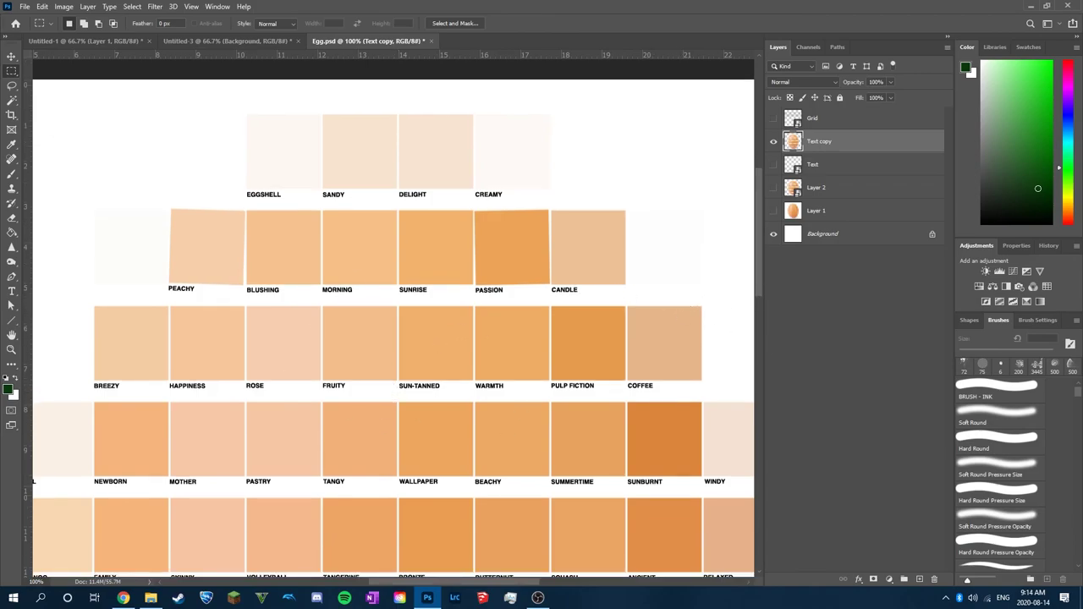
pyautogui.hotkey('ctrl', '-')
pyautogui.hotkey('ctrl', '-')
pyautogui.hotkey('ctrl', '-')
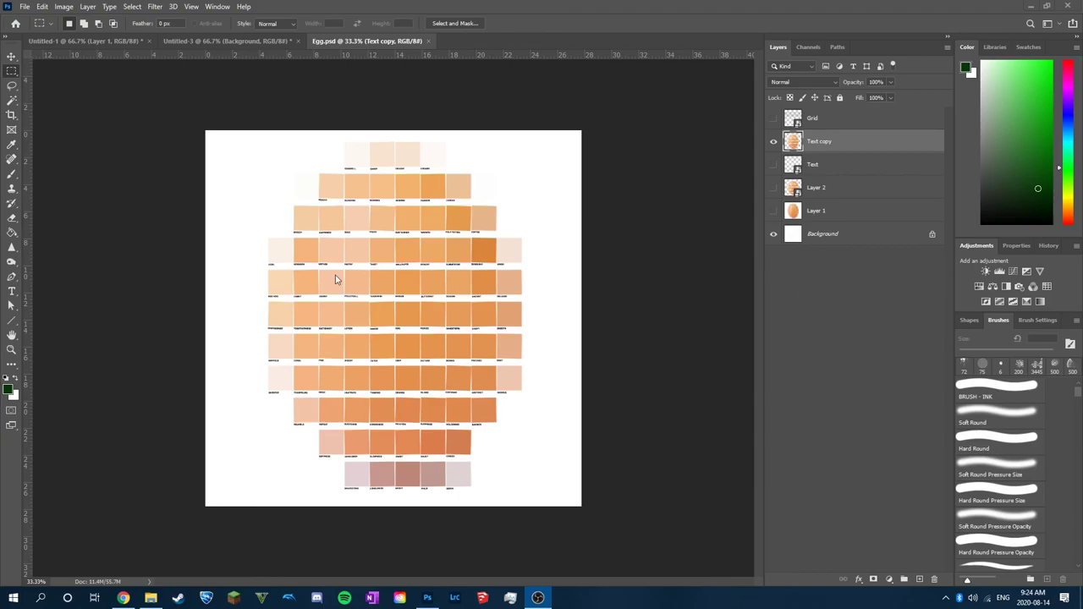
pyautogui.click(253, 42)
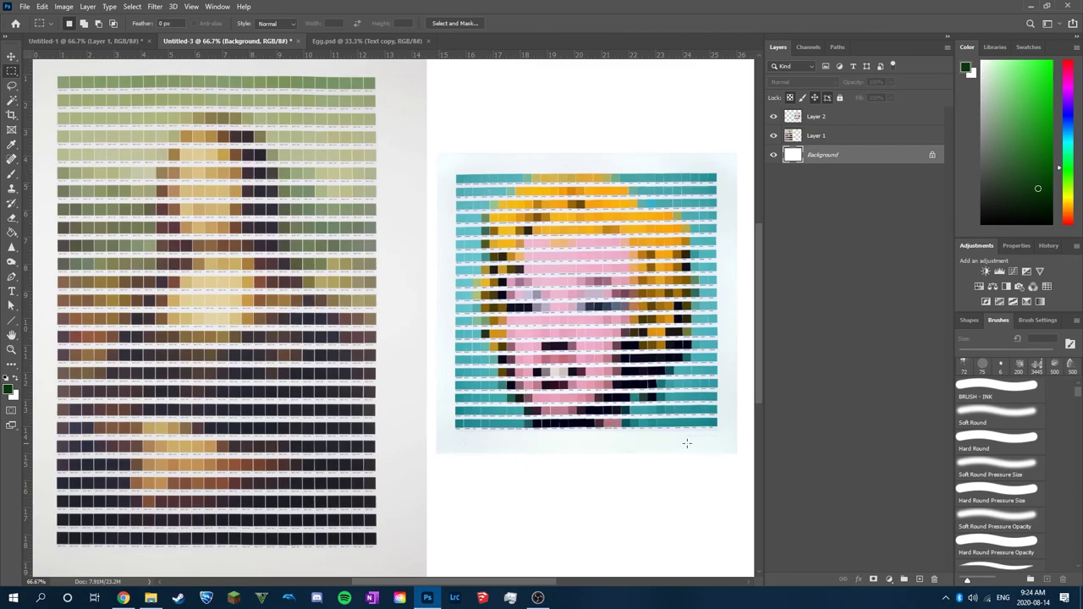
pyautogui.click(375, 41)
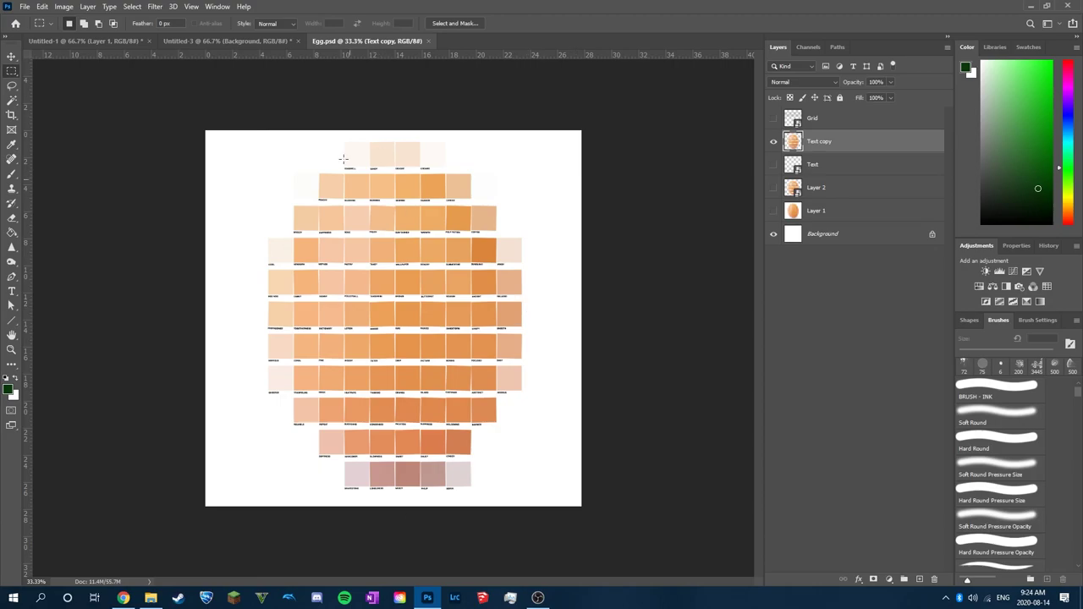
pyautogui.click(73, 6)
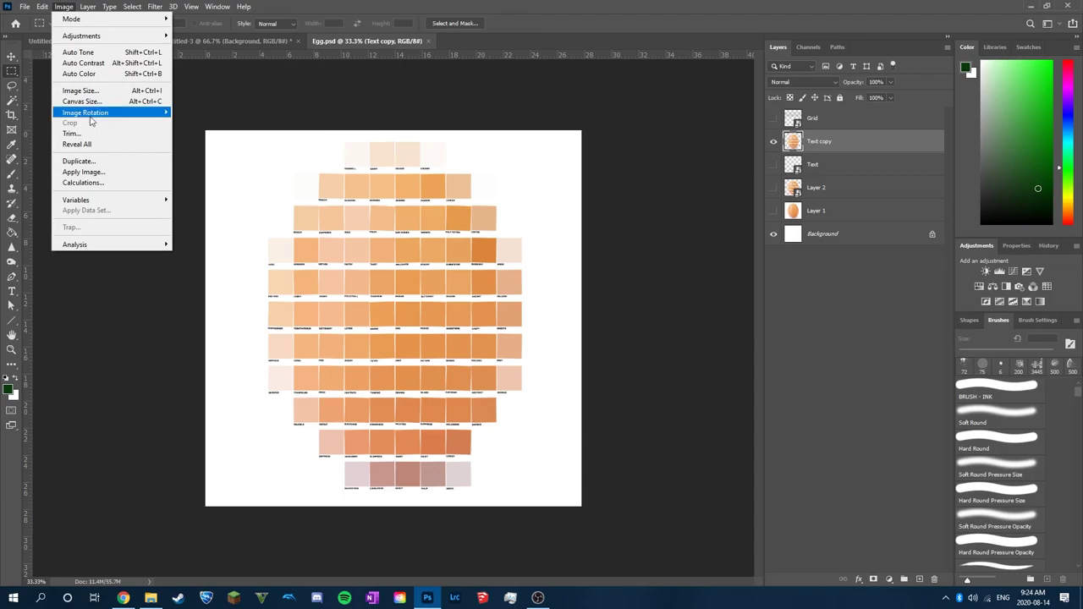
pyautogui.click(82, 100)
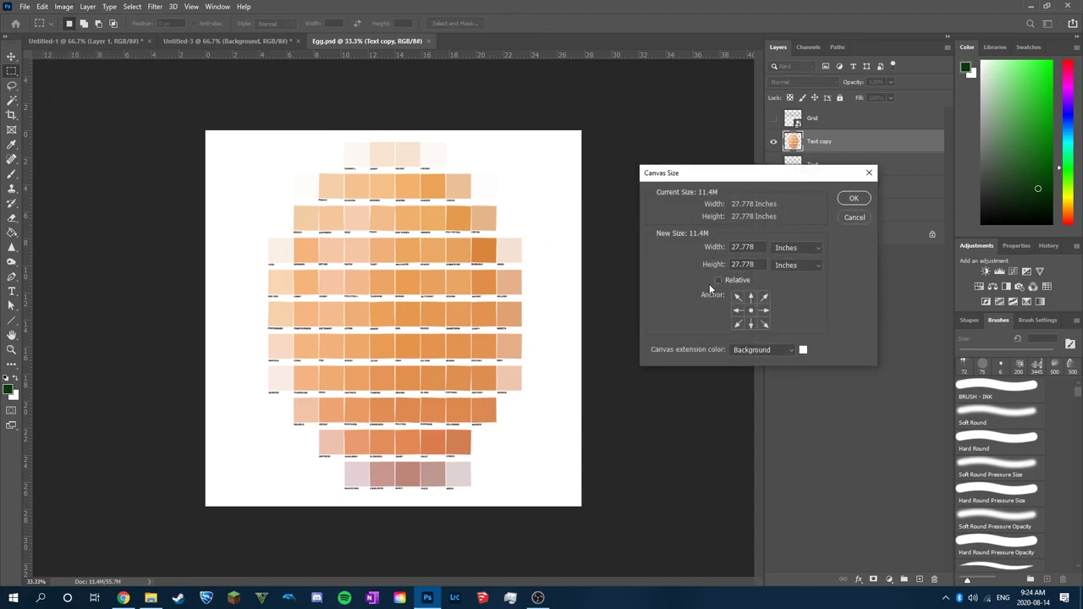
pyautogui.click(853, 200)
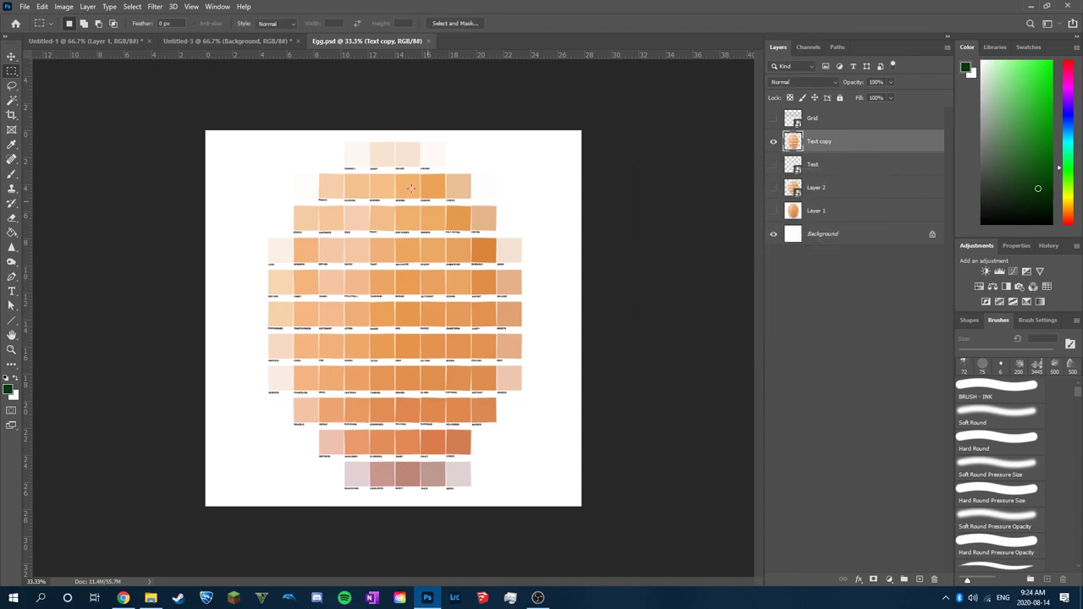